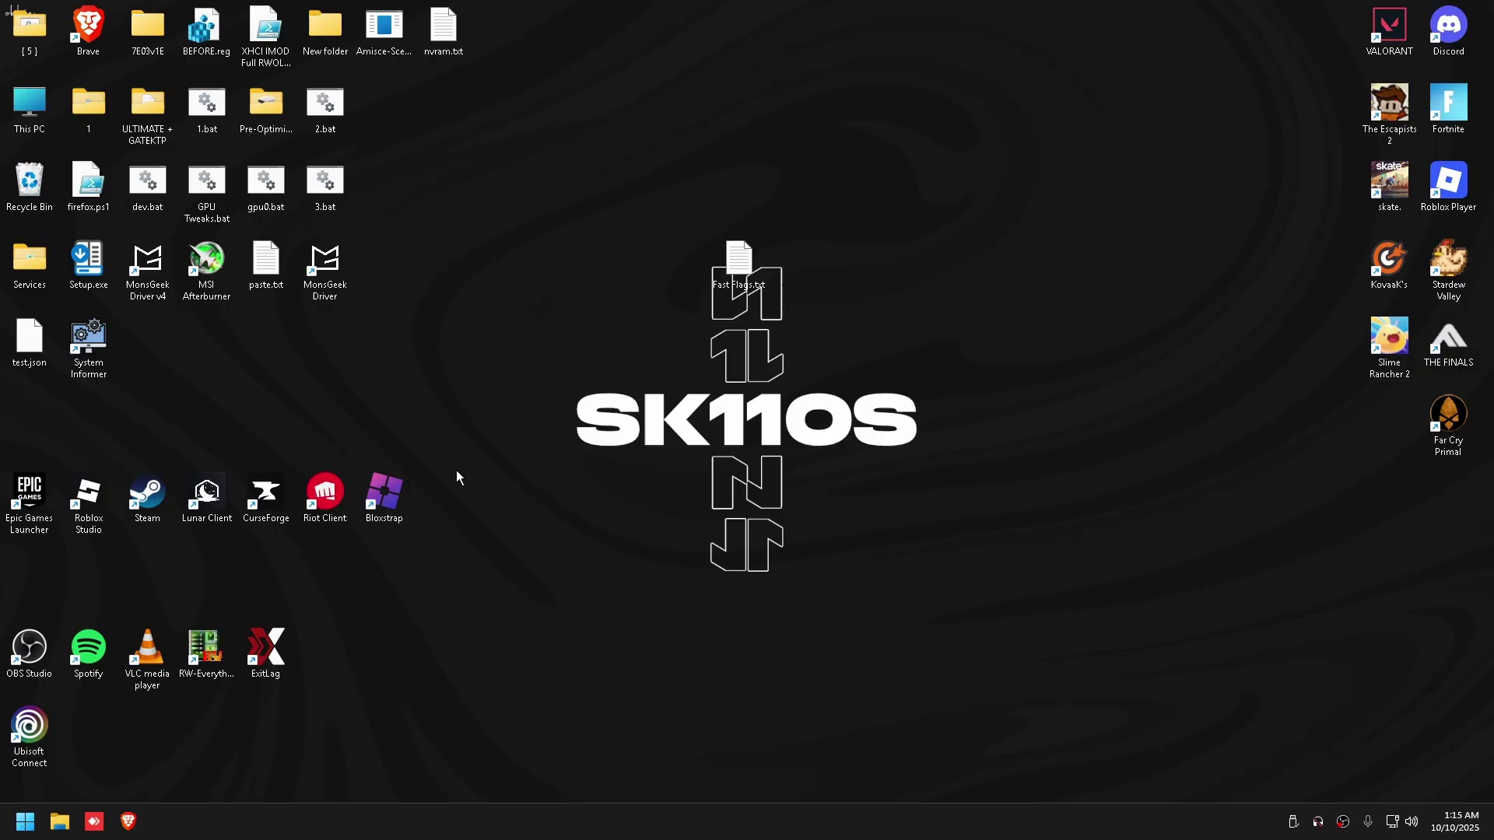
pyautogui.rightClick(377, 511)
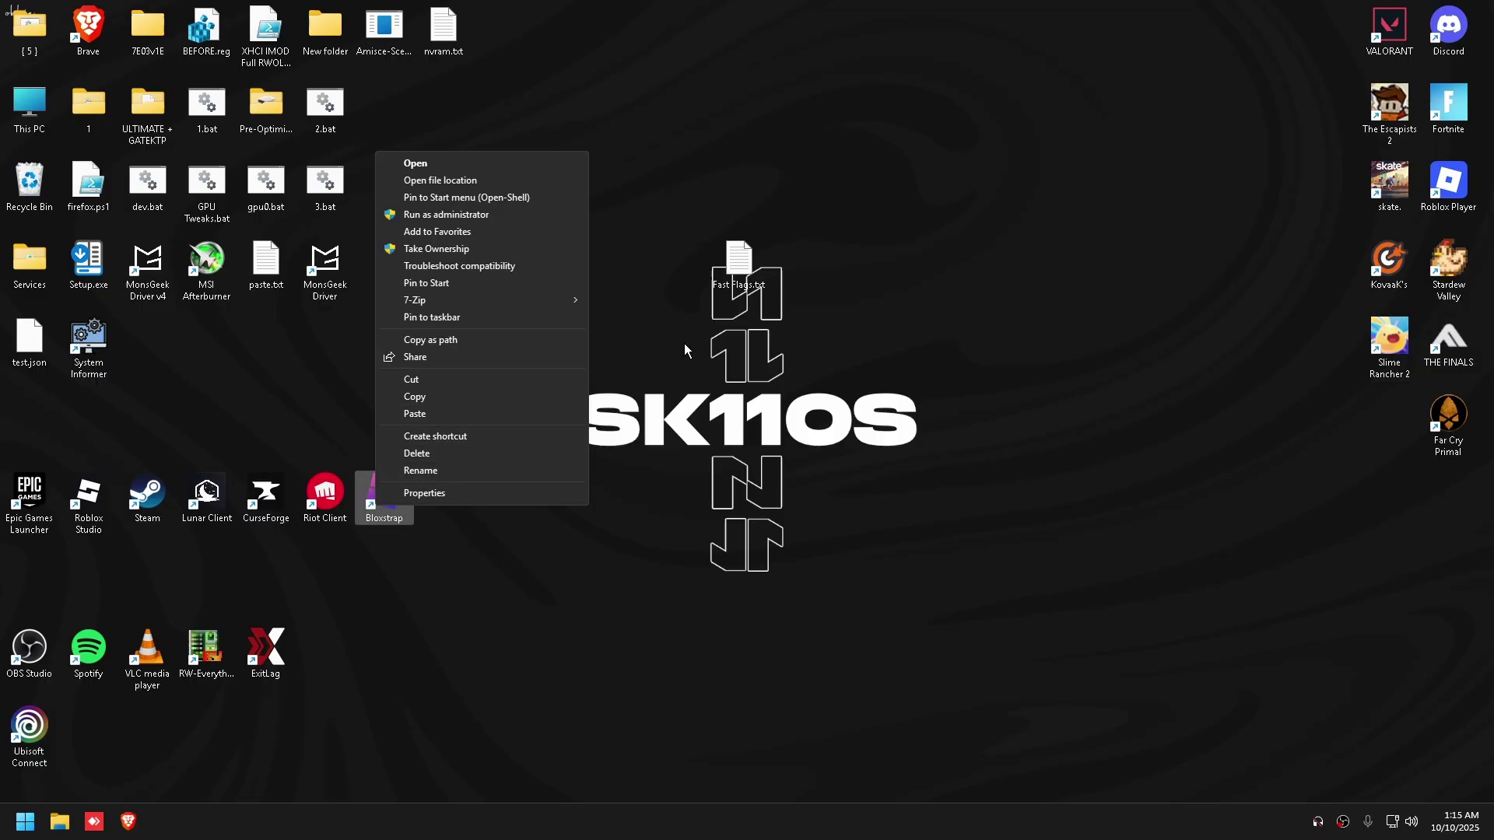
pyautogui.click(621, 731)
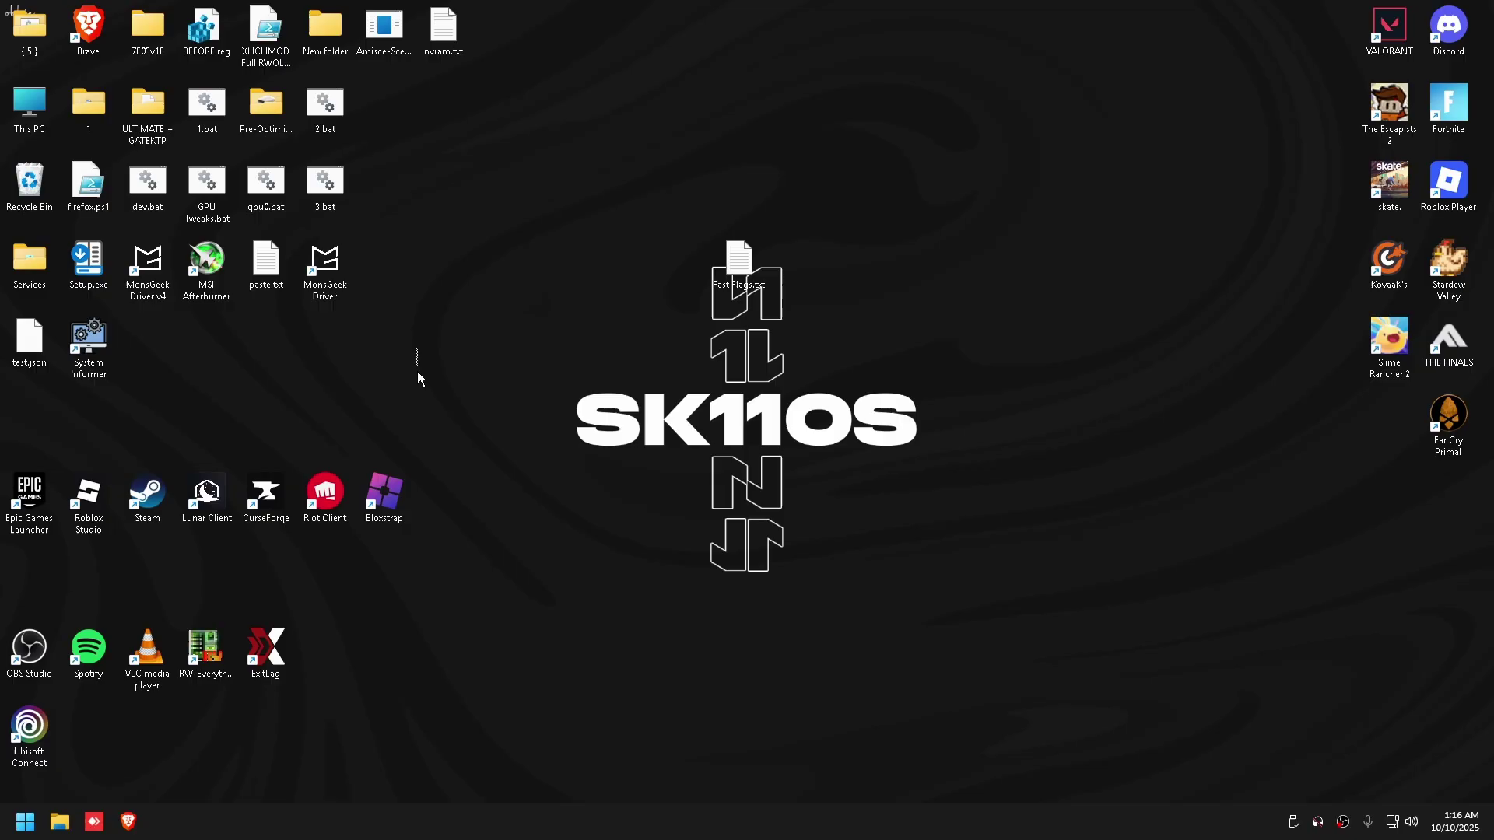
pyautogui.moveTo(497, 336); pyautogui.dragTo(442, 453)
# Step: Move the Fast Flags.txt desktop icon clear of the wallpaper logo, into the empty space above it
pyautogui.moveTo(733, 260); pyautogui.dragTo(740, 413)
pyautogui.moveTo(623, 112); pyautogui.dragTo(935, 545)
pyautogui.moveTo(747, 412); pyautogui.dragTo(754, 189)
pyautogui.rightClick(388, 485)
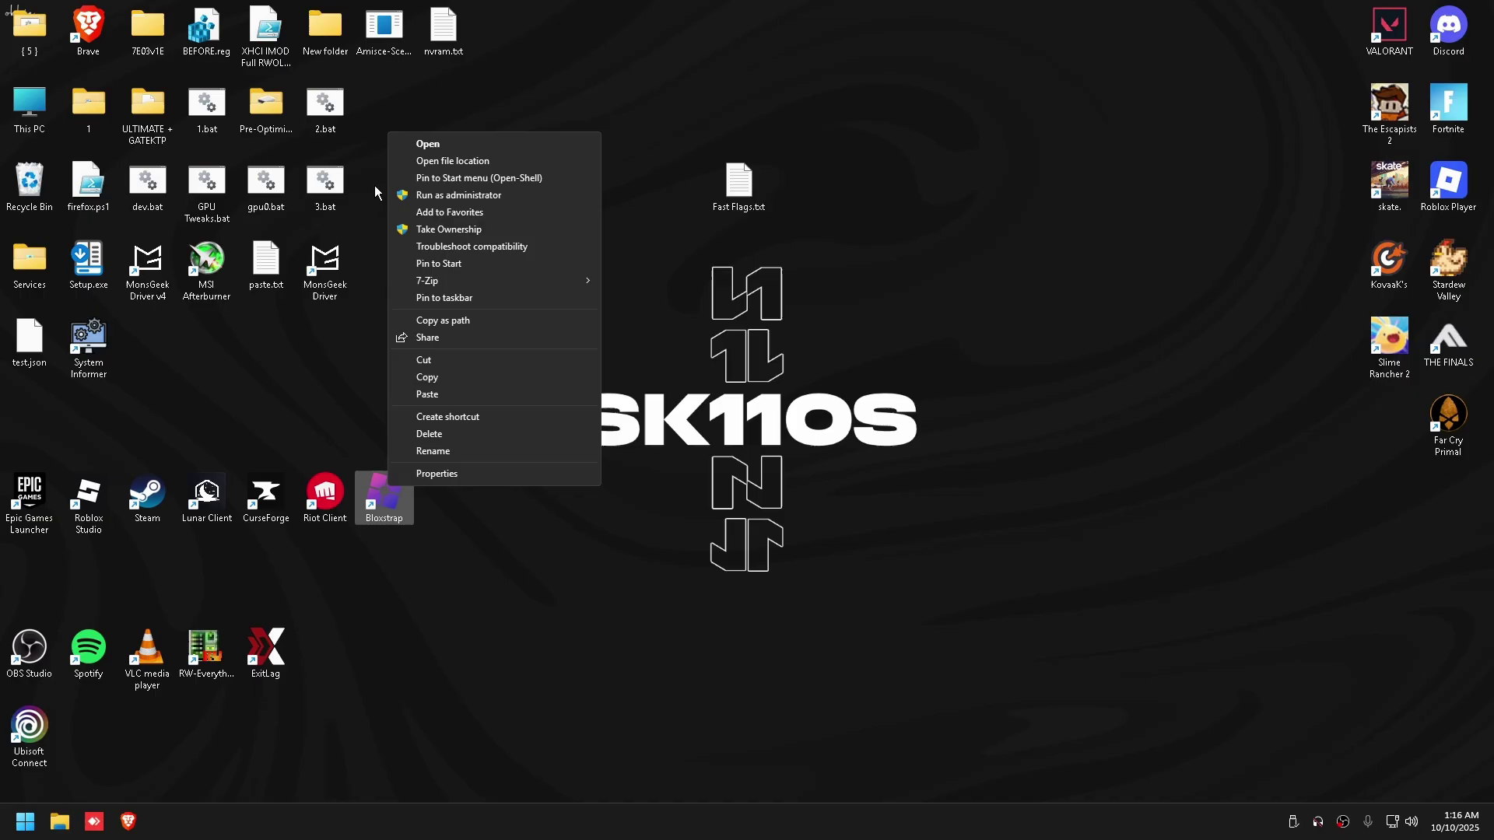
# Step: Switch to Brave, search the web for bloxstrap and open the bloxstrap.org site
pyautogui.click(129, 822)
pyautogui.write('b')
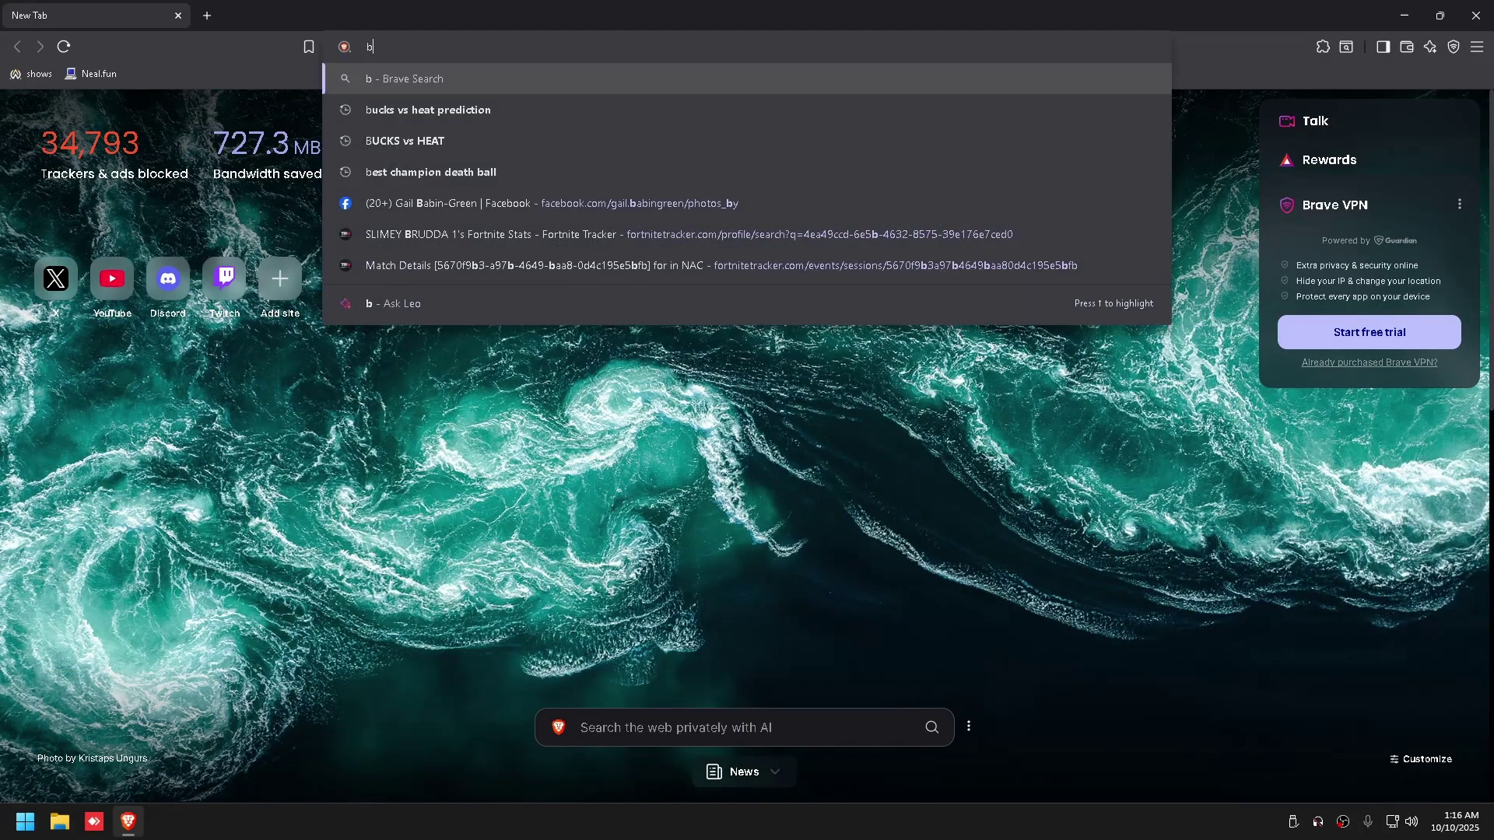
pyautogui.write('loxstrap')
pyautogui.press('Return')
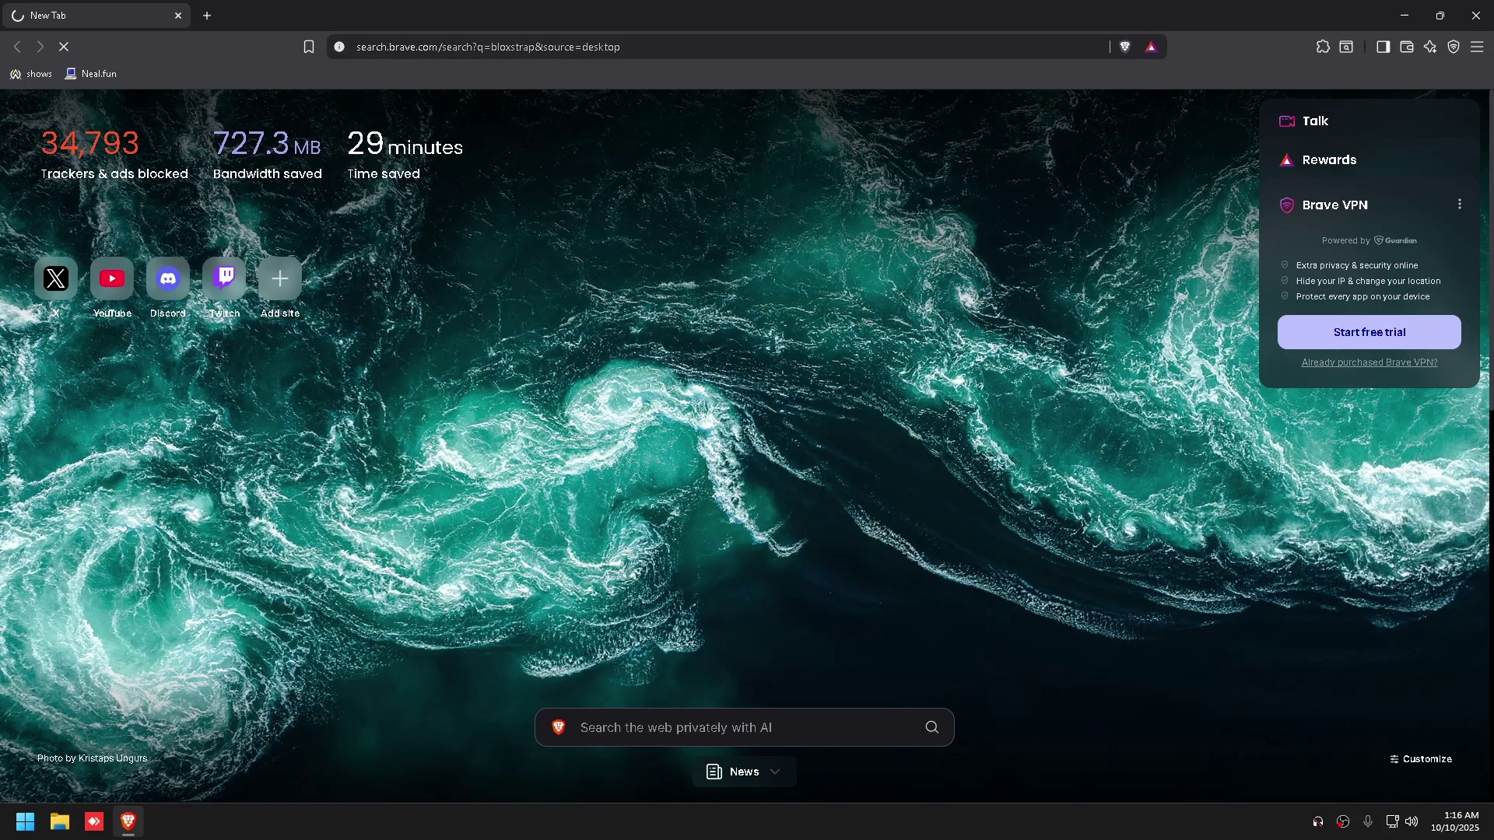
pyautogui.click(311, 228)
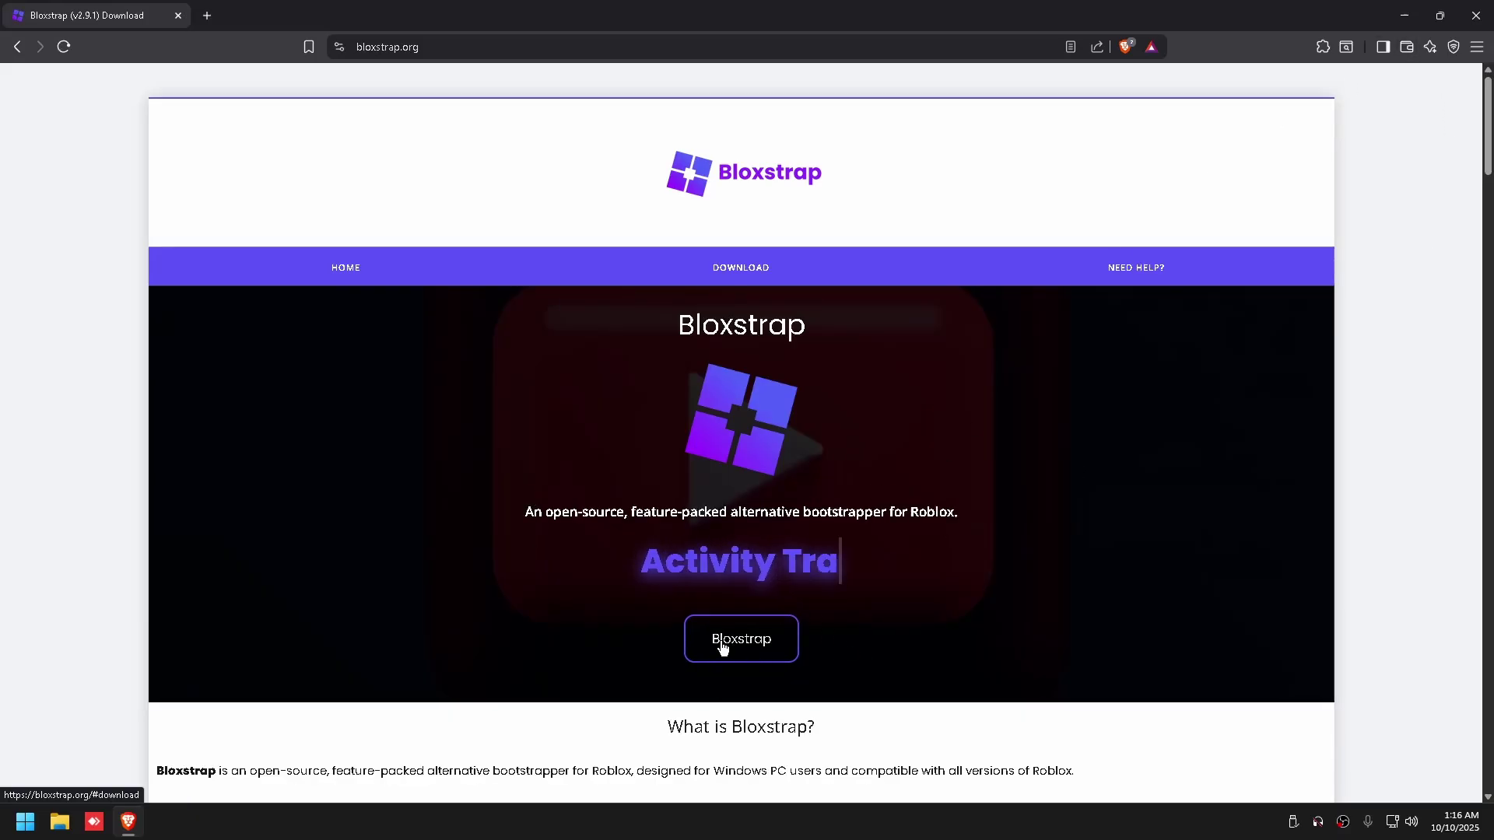
# Step: Download Bloxstrap v2.9.1 from the site and save it in the Downloads folder as Bloxstrap-v2.9.1 (1).exe
pyautogui.scroll(-4, 585, 662)
pyautogui.click(619, 655)
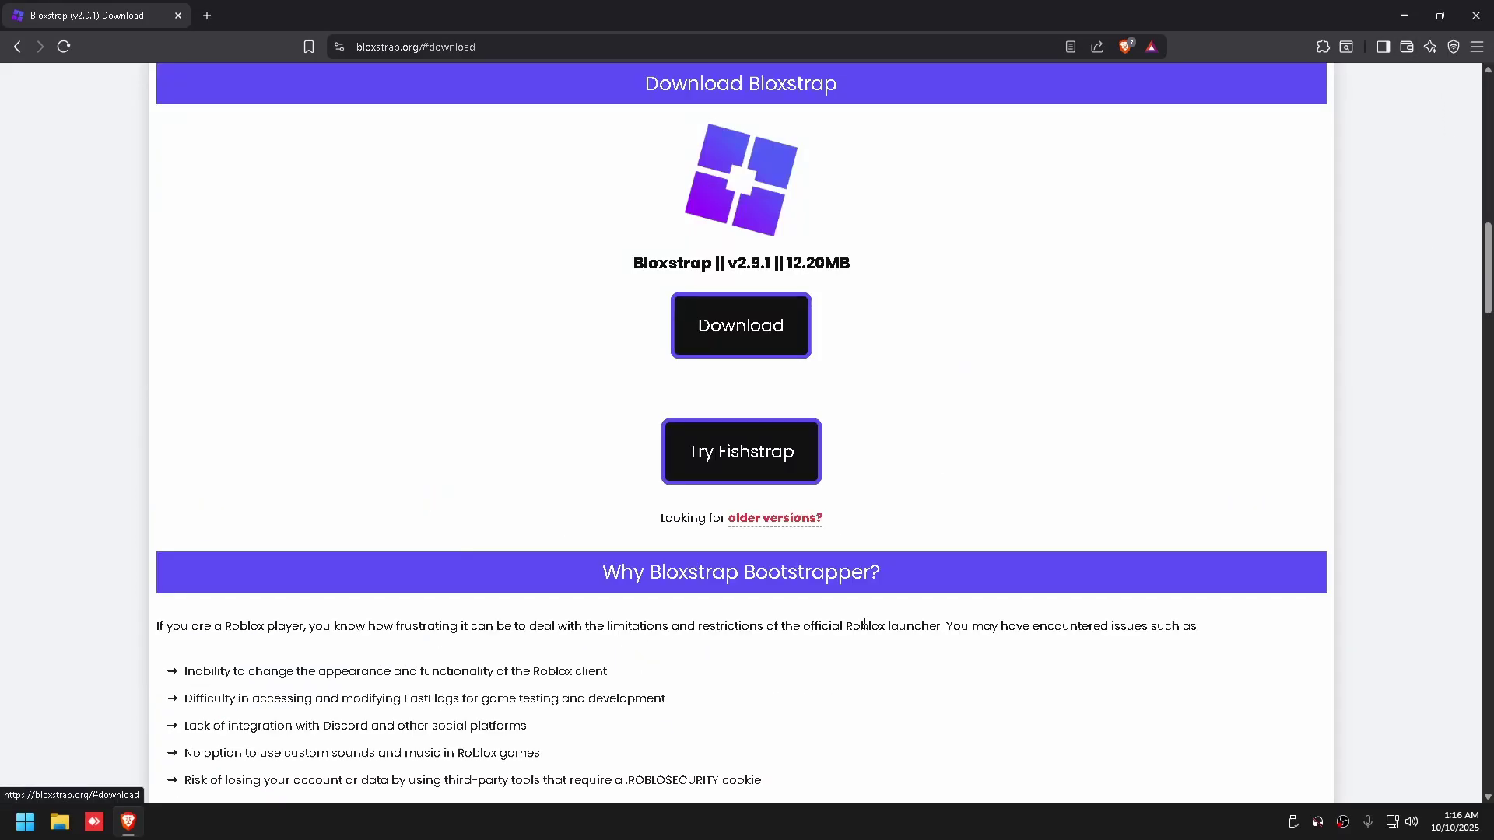
pyautogui.click(720, 350)
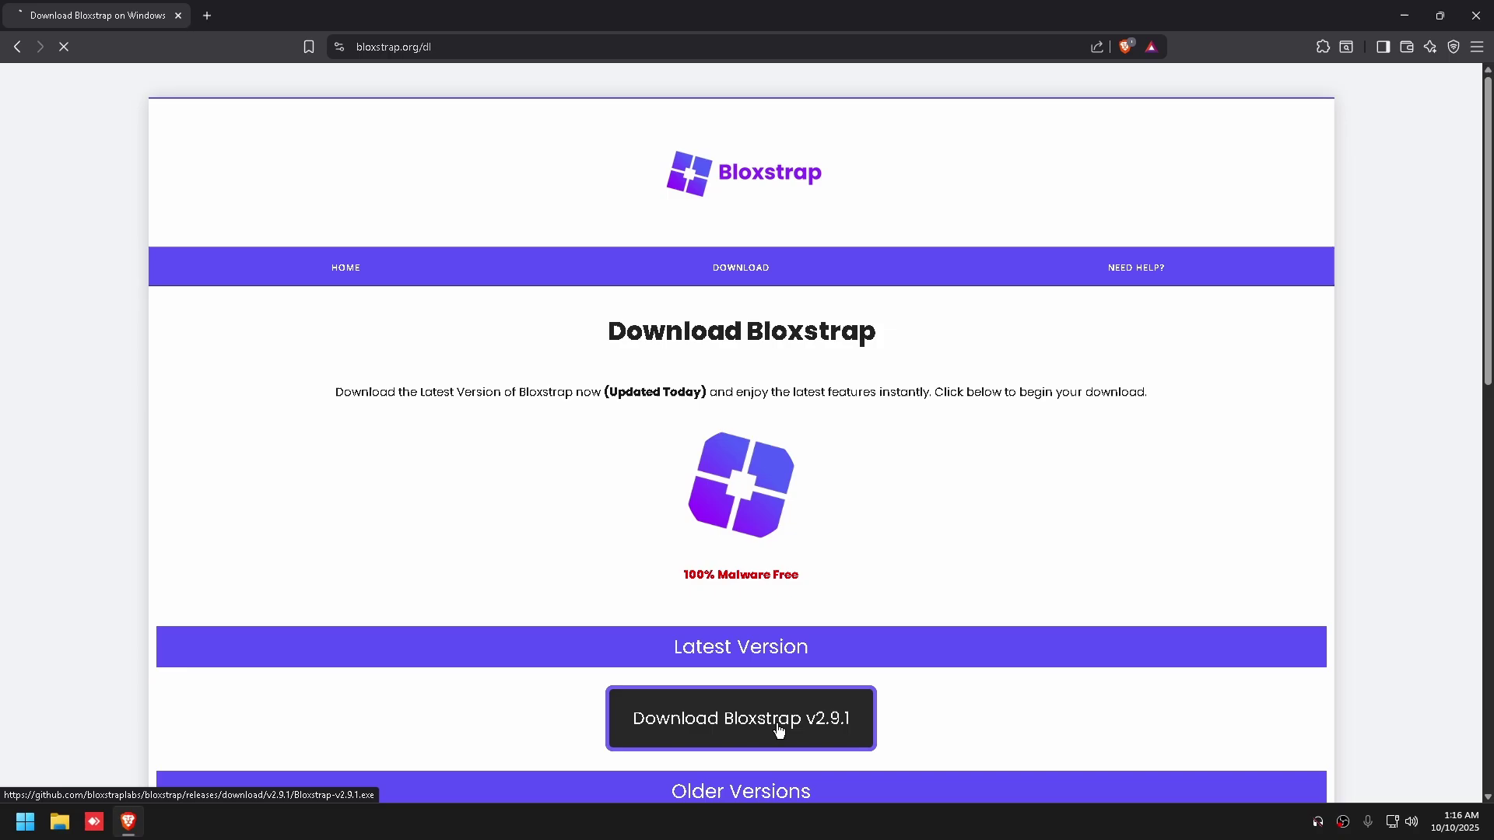
pyautogui.click(778, 727)
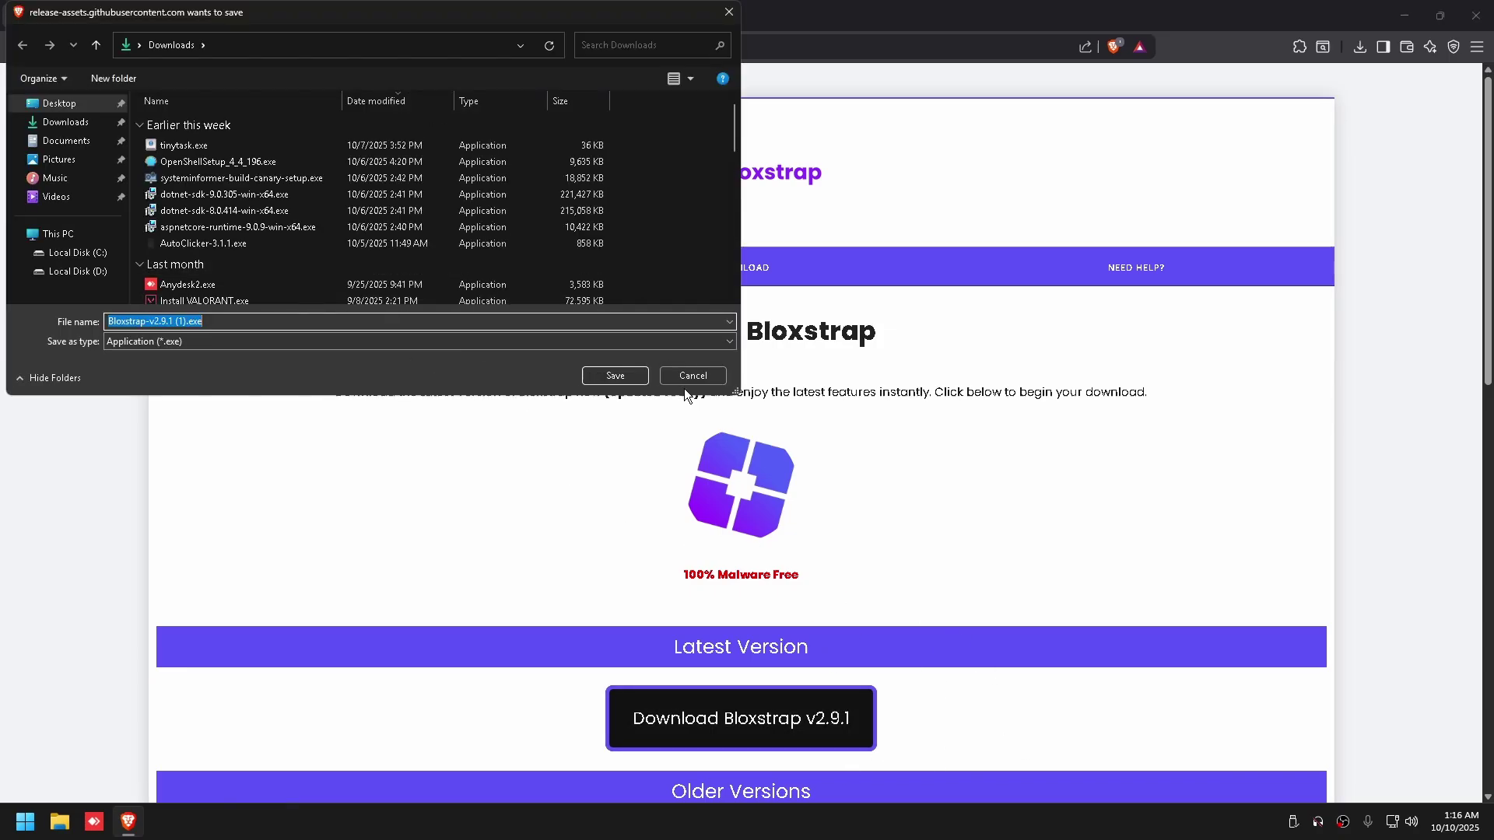
pyautogui.click(615, 375)
# Step: Run the downloaded Bloxstrap file, agreeing to continue with the older version, and open its settings without the browser behind
pyautogui.click(1254, 93)
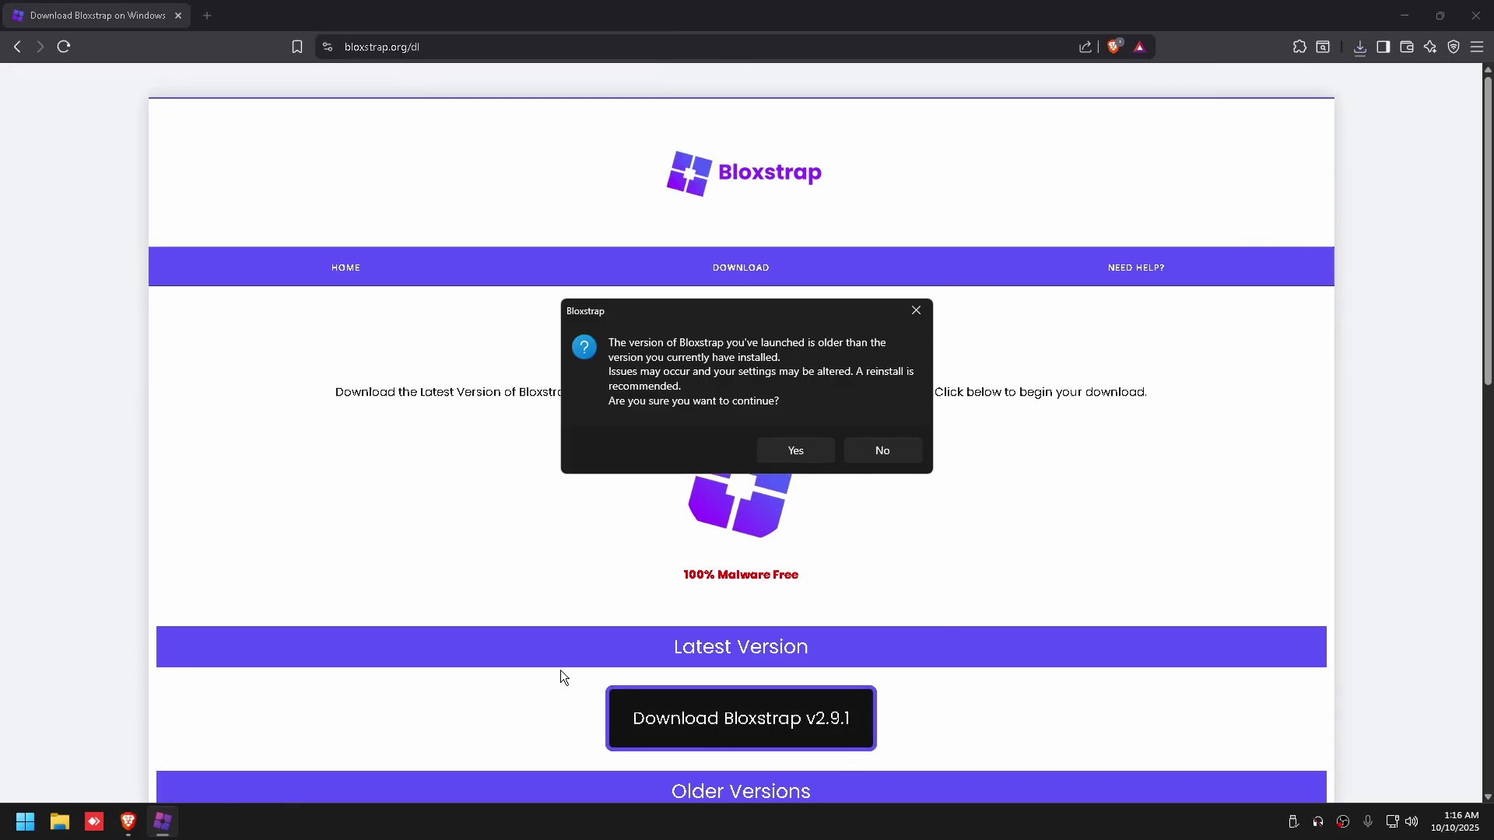
pyautogui.click(795, 450)
pyautogui.click(793, 433)
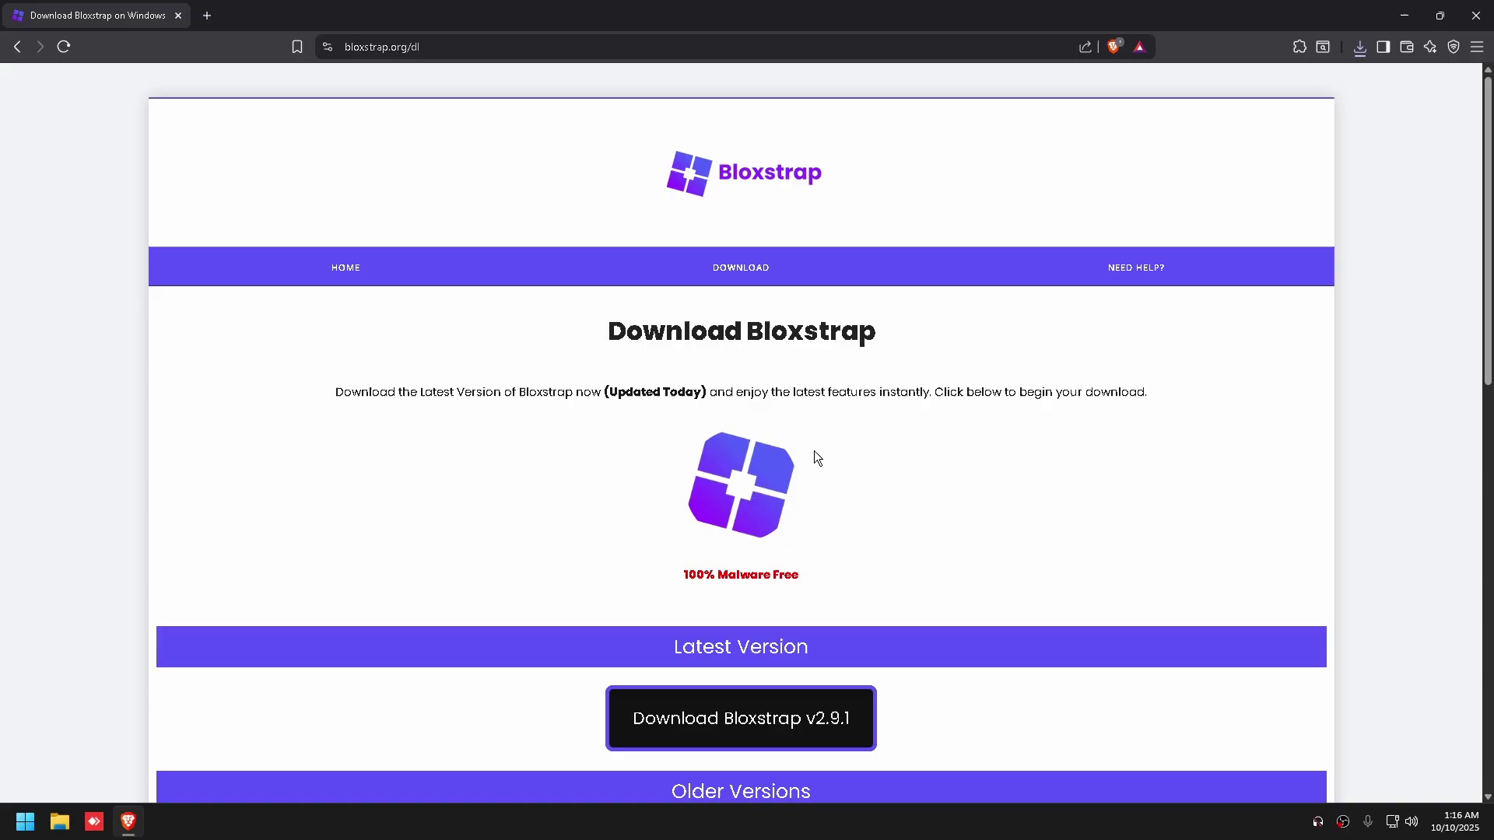
pyautogui.click(829, 432)
pyautogui.click(865, 384)
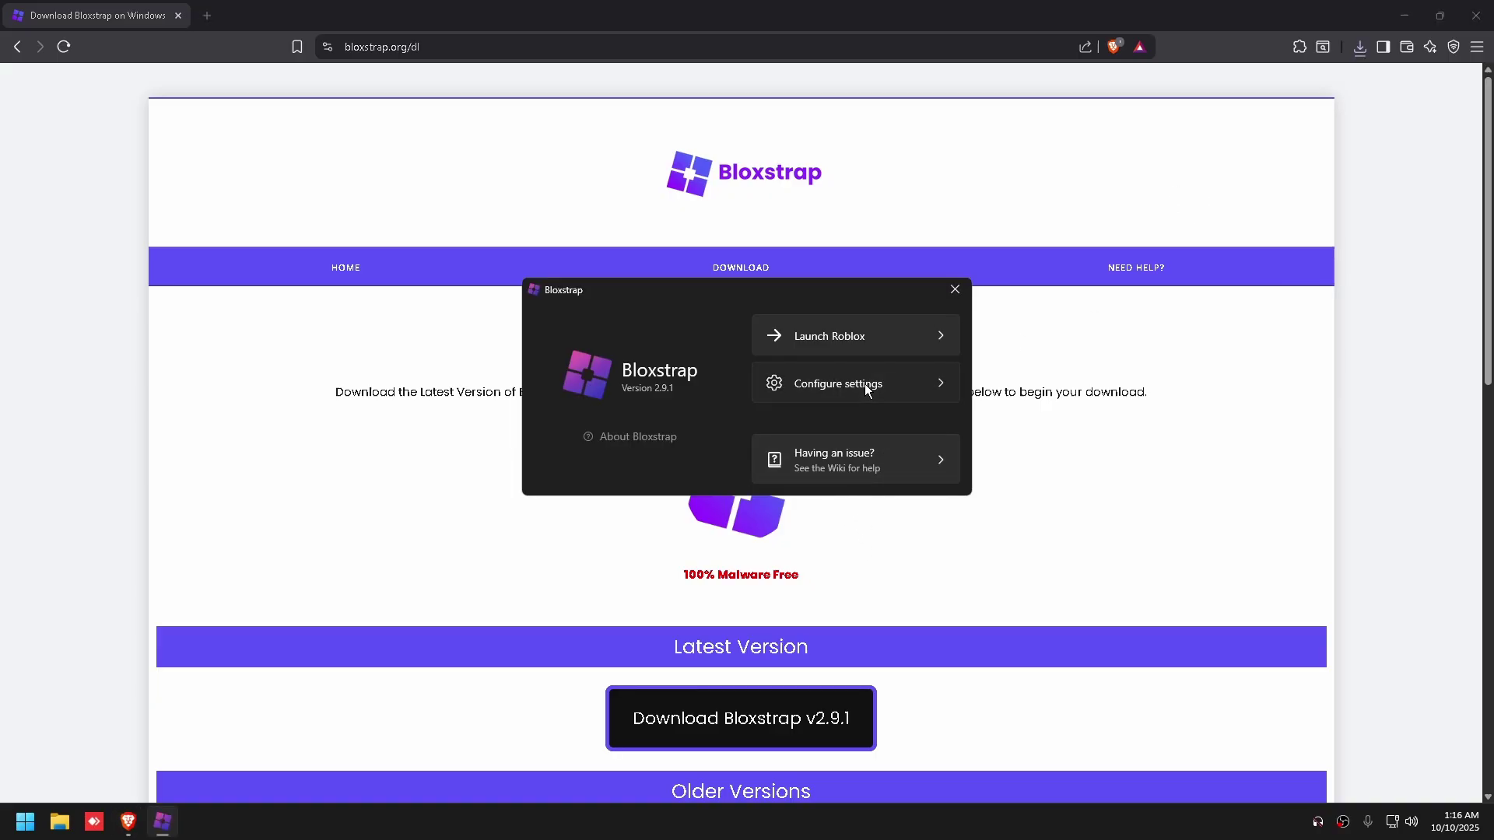
pyautogui.click(1475, 16)
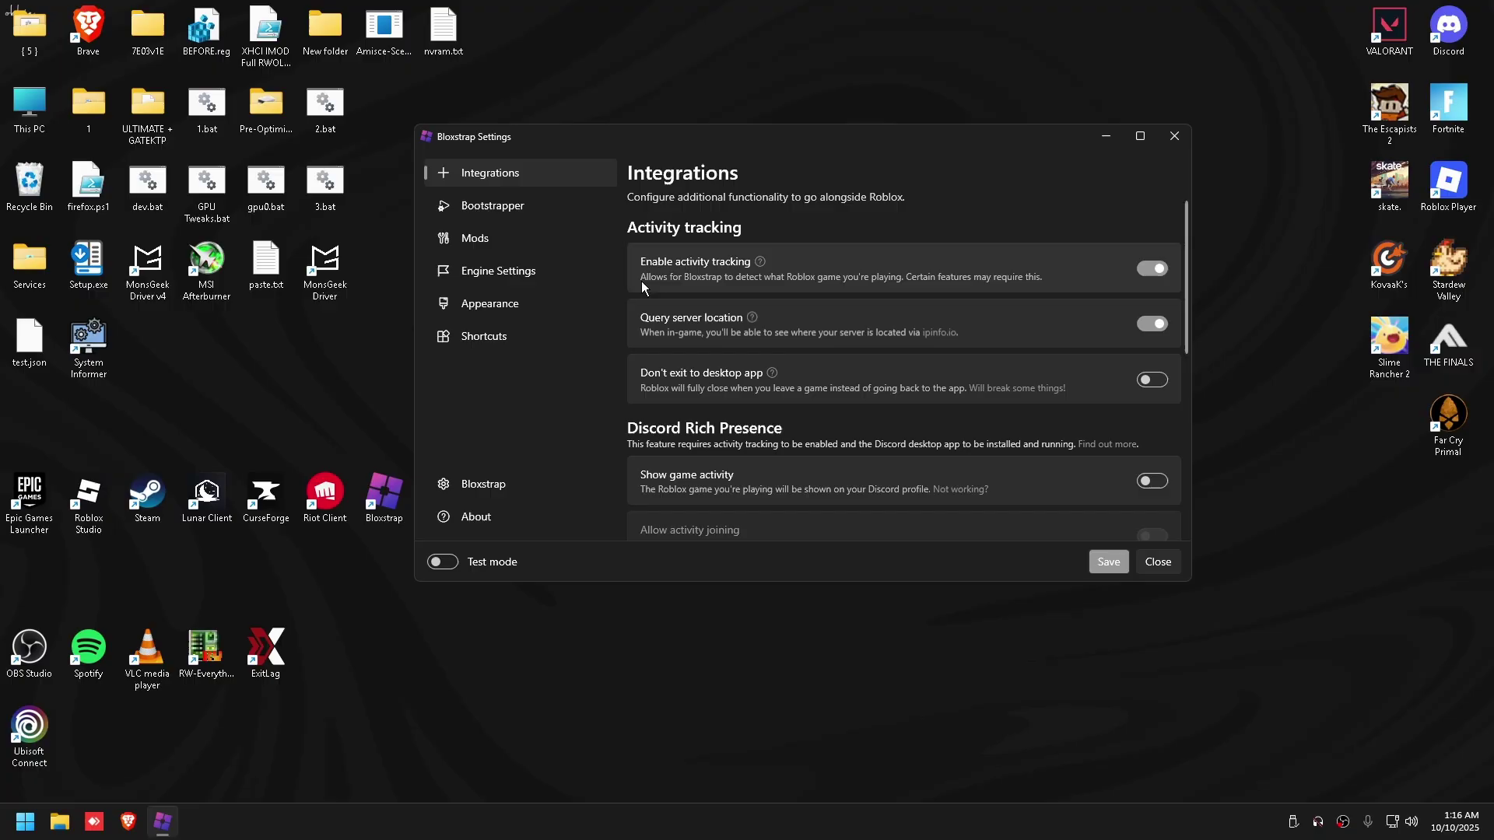
# Step: Turn off Enable activity tracking in the Integrations settings
pyautogui.click(1151, 268)
pyautogui.scroll(-2, 965, 433)
pyautogui.scroll(2, 1104, 327)
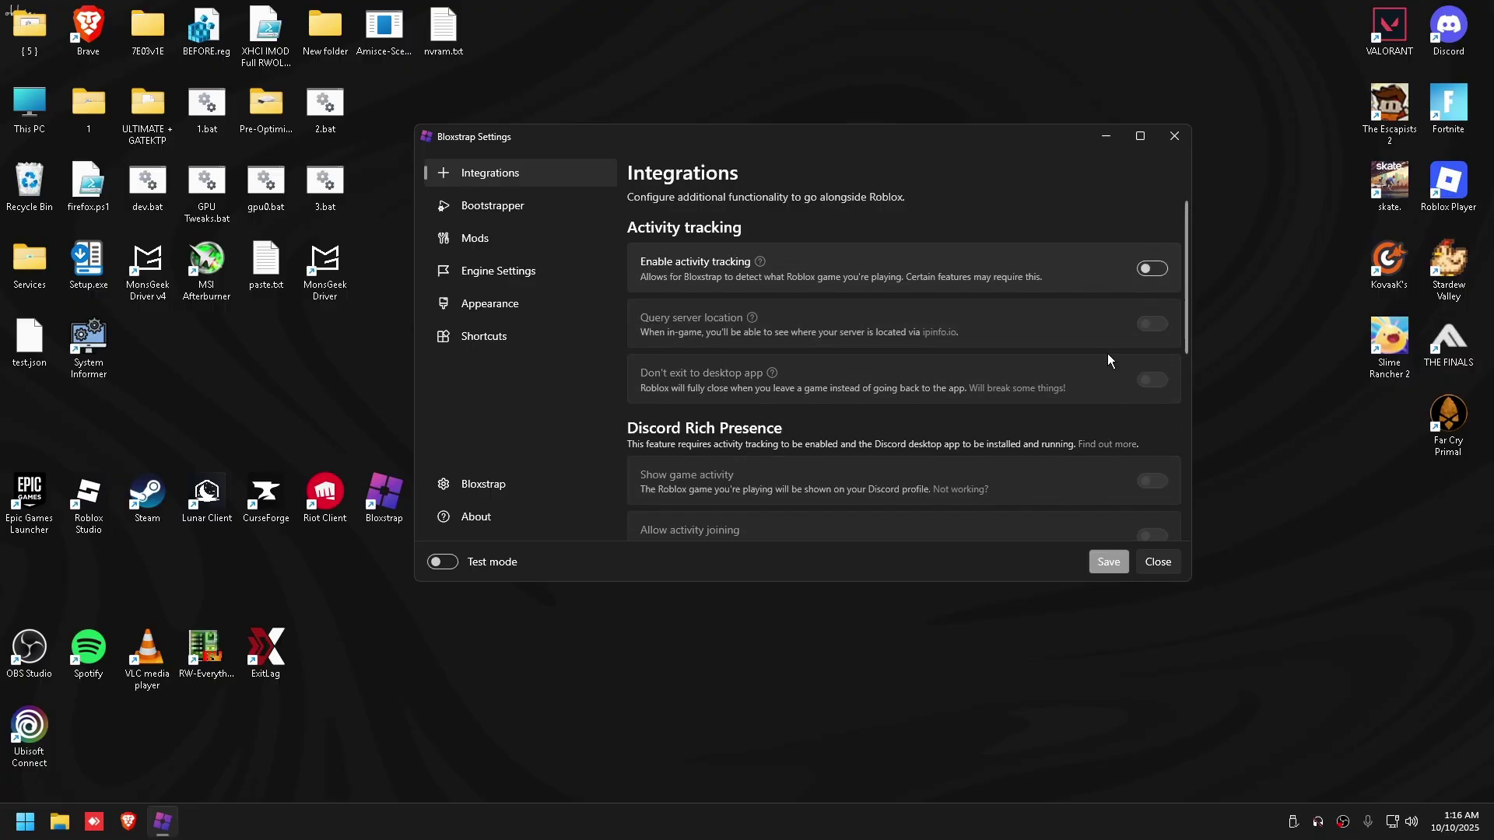
pyautogui.click(1149, 267)
pyautogui.scroll(-4, 657, 428)
pyautogui.scroll(3, 865, 391)
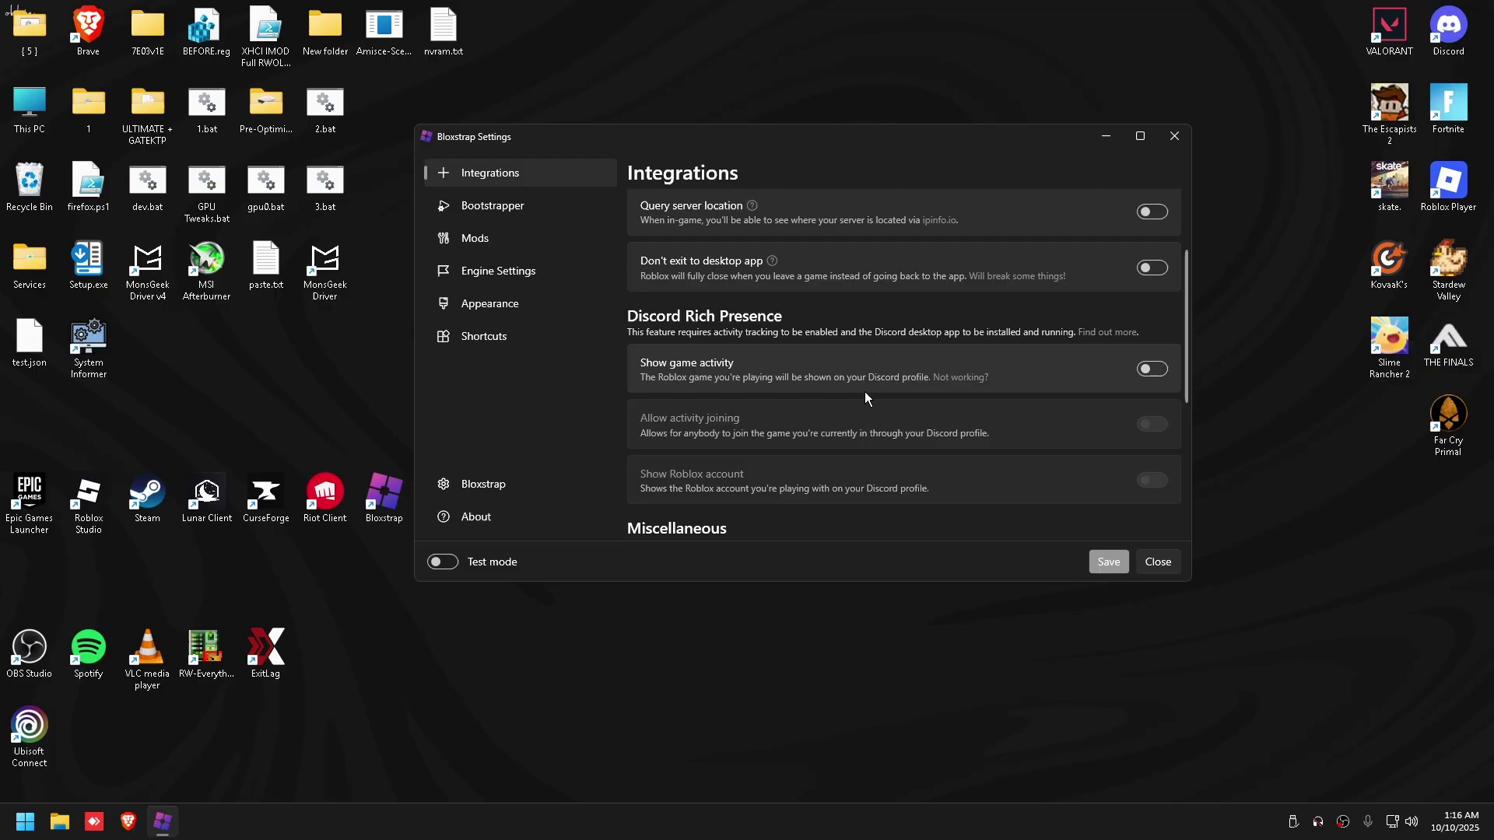
pyautogui.click(1150, 232)
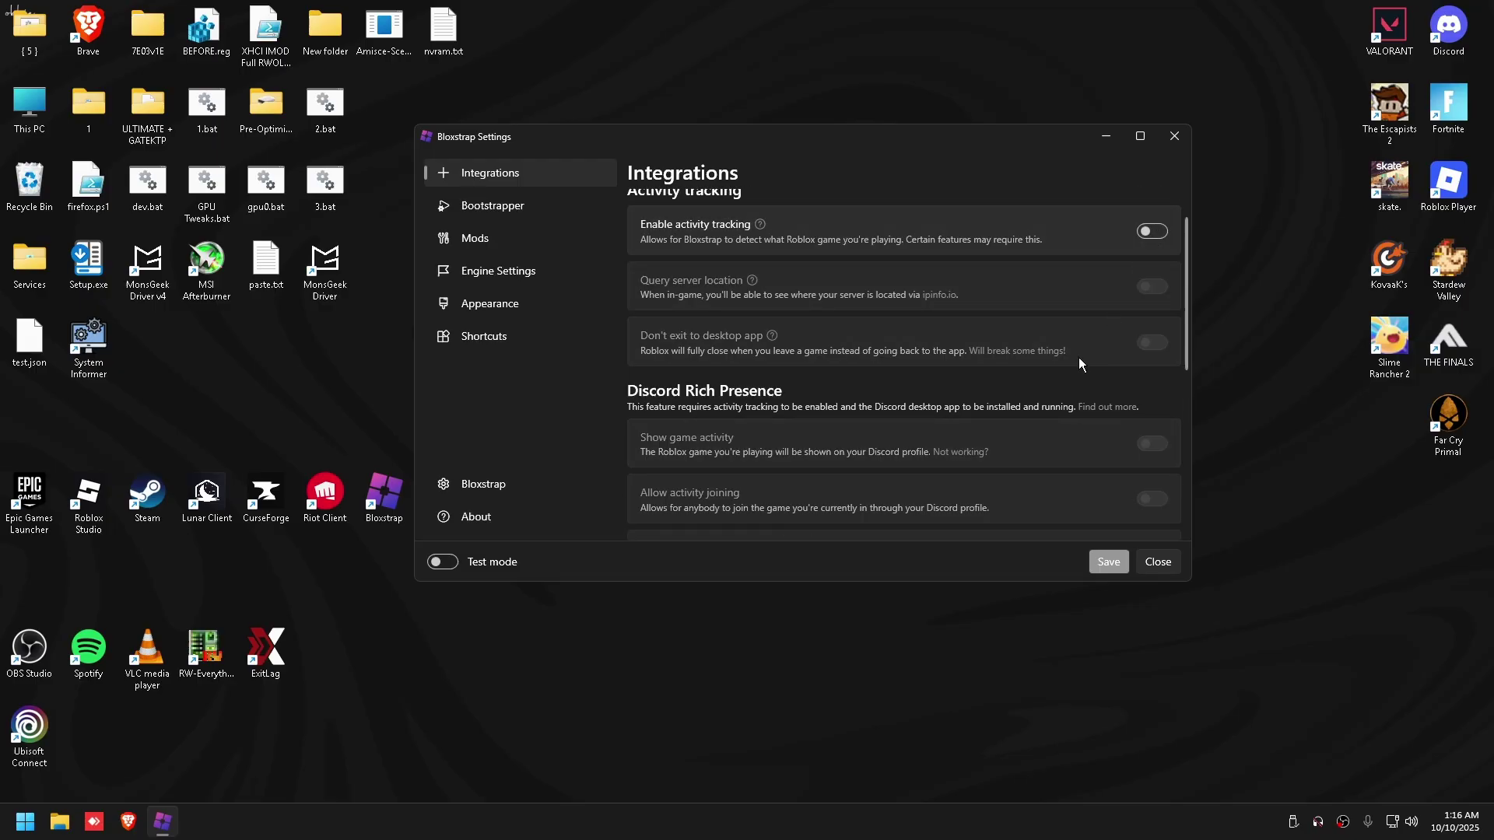
# Step: Toggle the Allow multi-instance launching option under Miscellaneous in the Integrations settings
pyautogui.scroll(-9, 1089, 366)
pyautogui.scroll(-1, 988, 413)
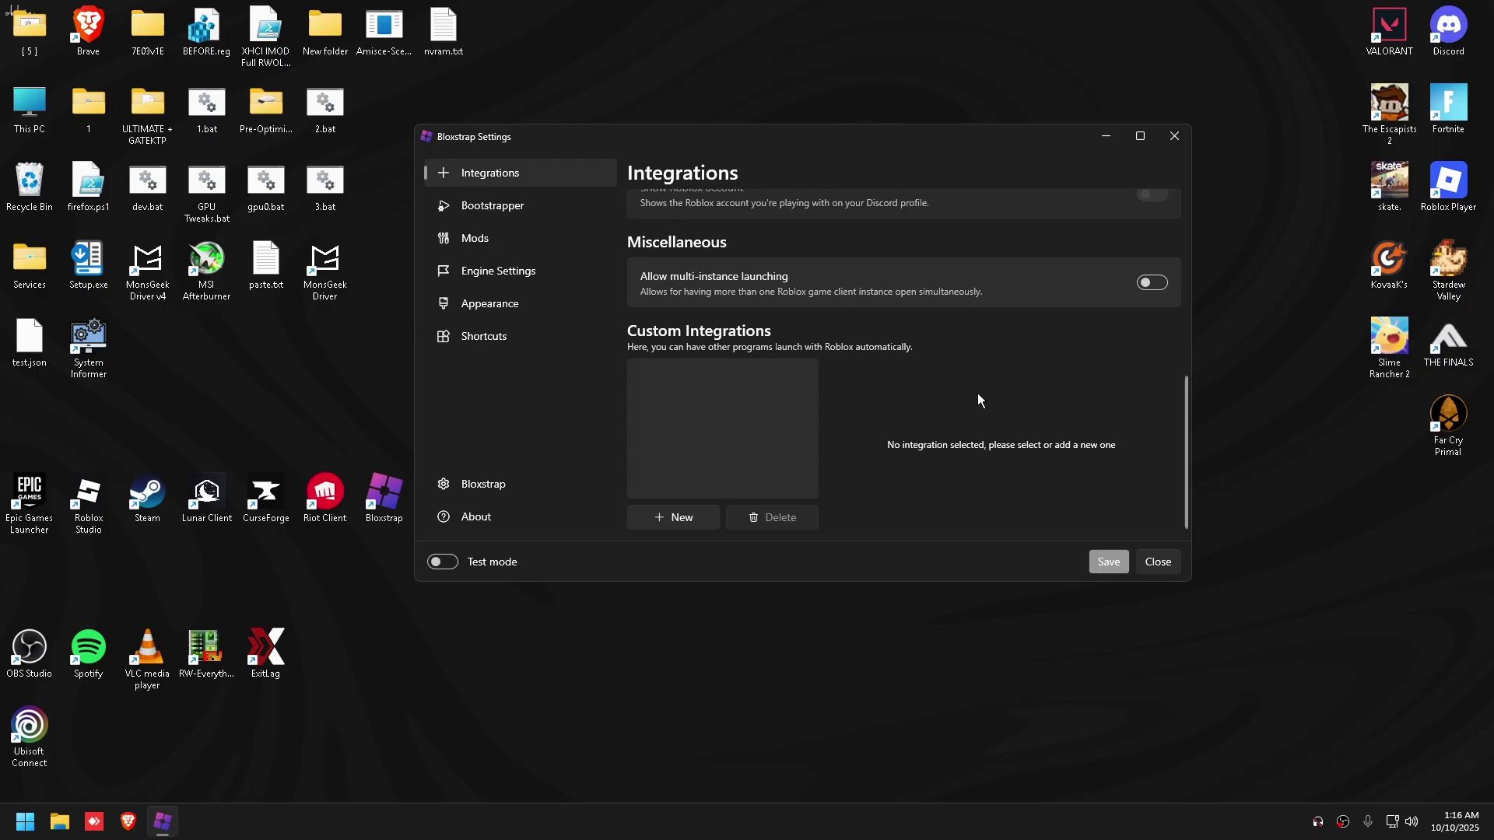
pyautogui.click(1147, 282)
# Step: Review the Bootstrapper options, the Mods presets and the rendering options in Engine Settings
pyautogui.click(535, 208)
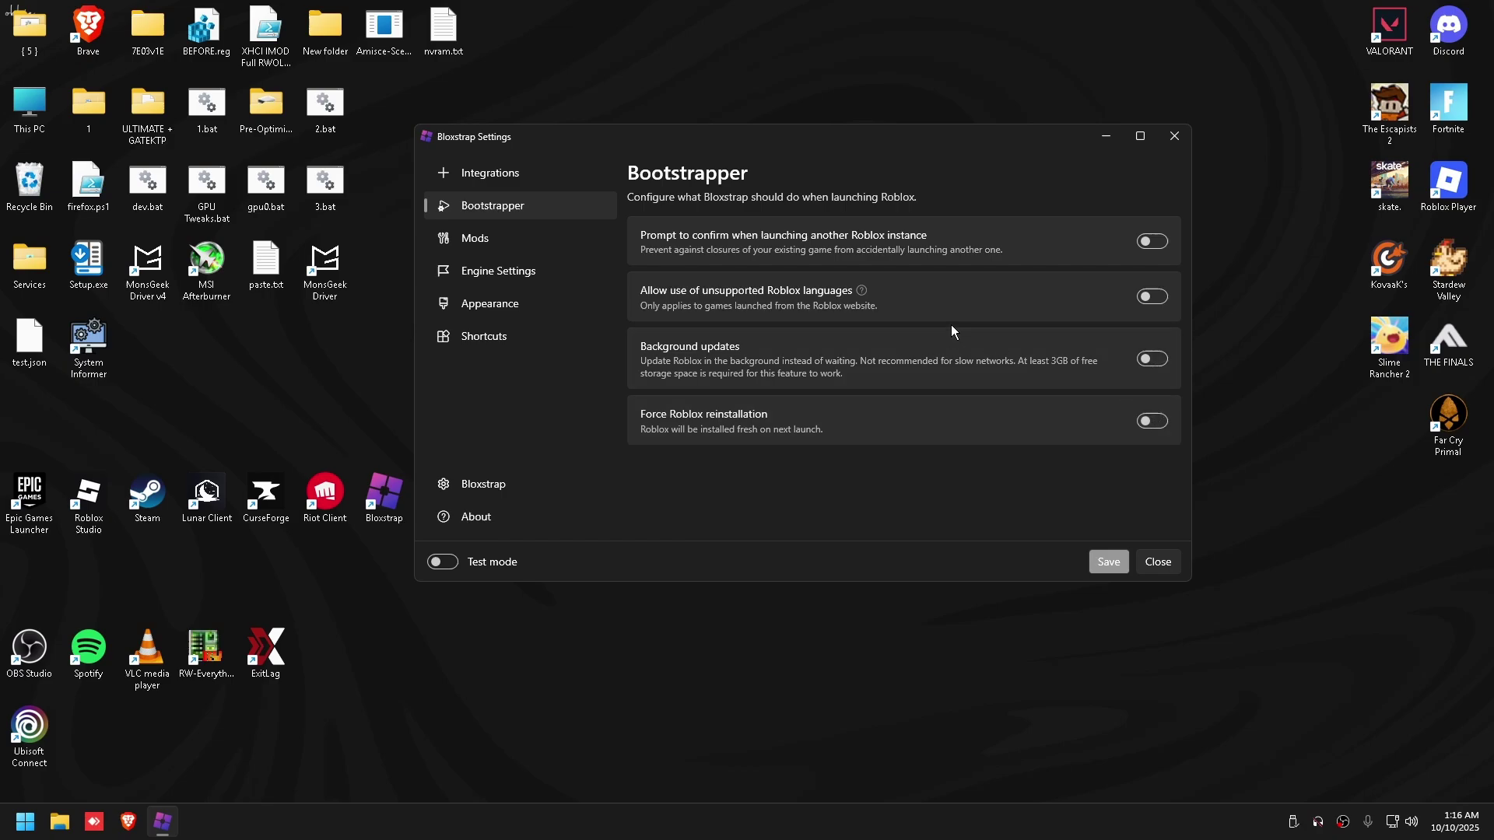
pyautogui.click(534, 241)
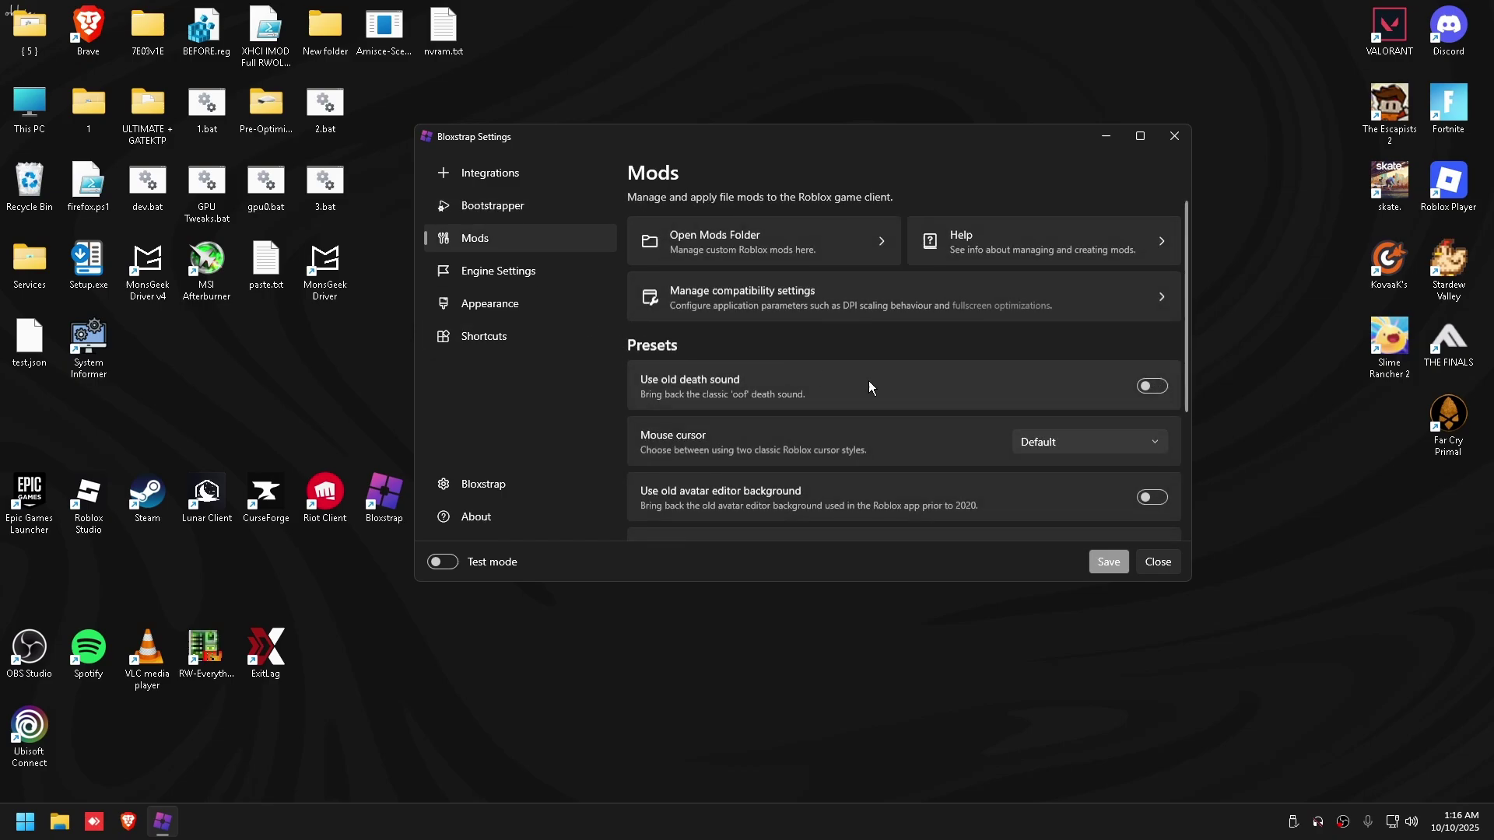
pyautogui.scroll(-5, 868, 381)
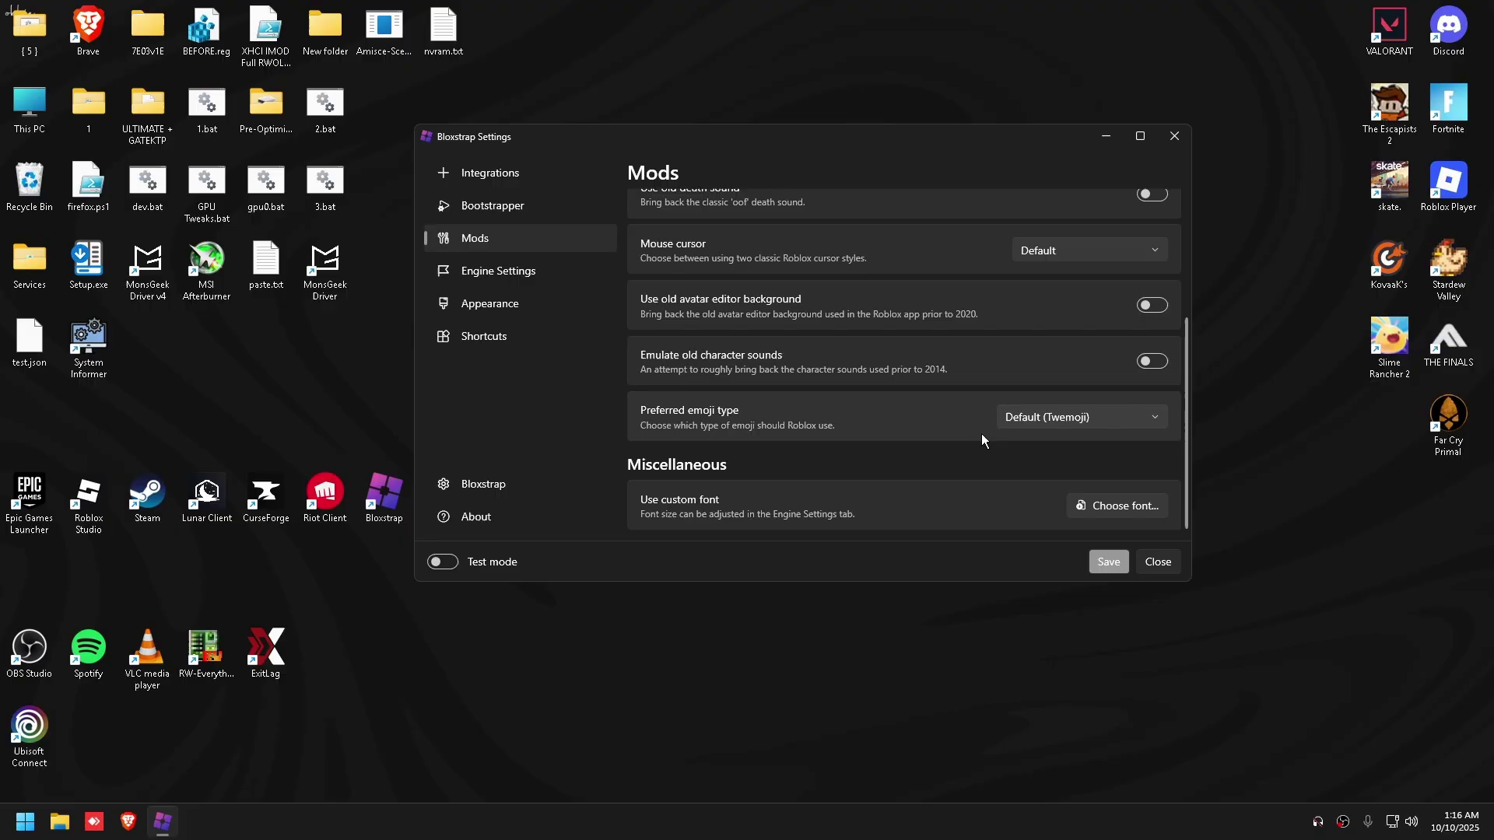
pyautogui.scroll(3, 982, 432)
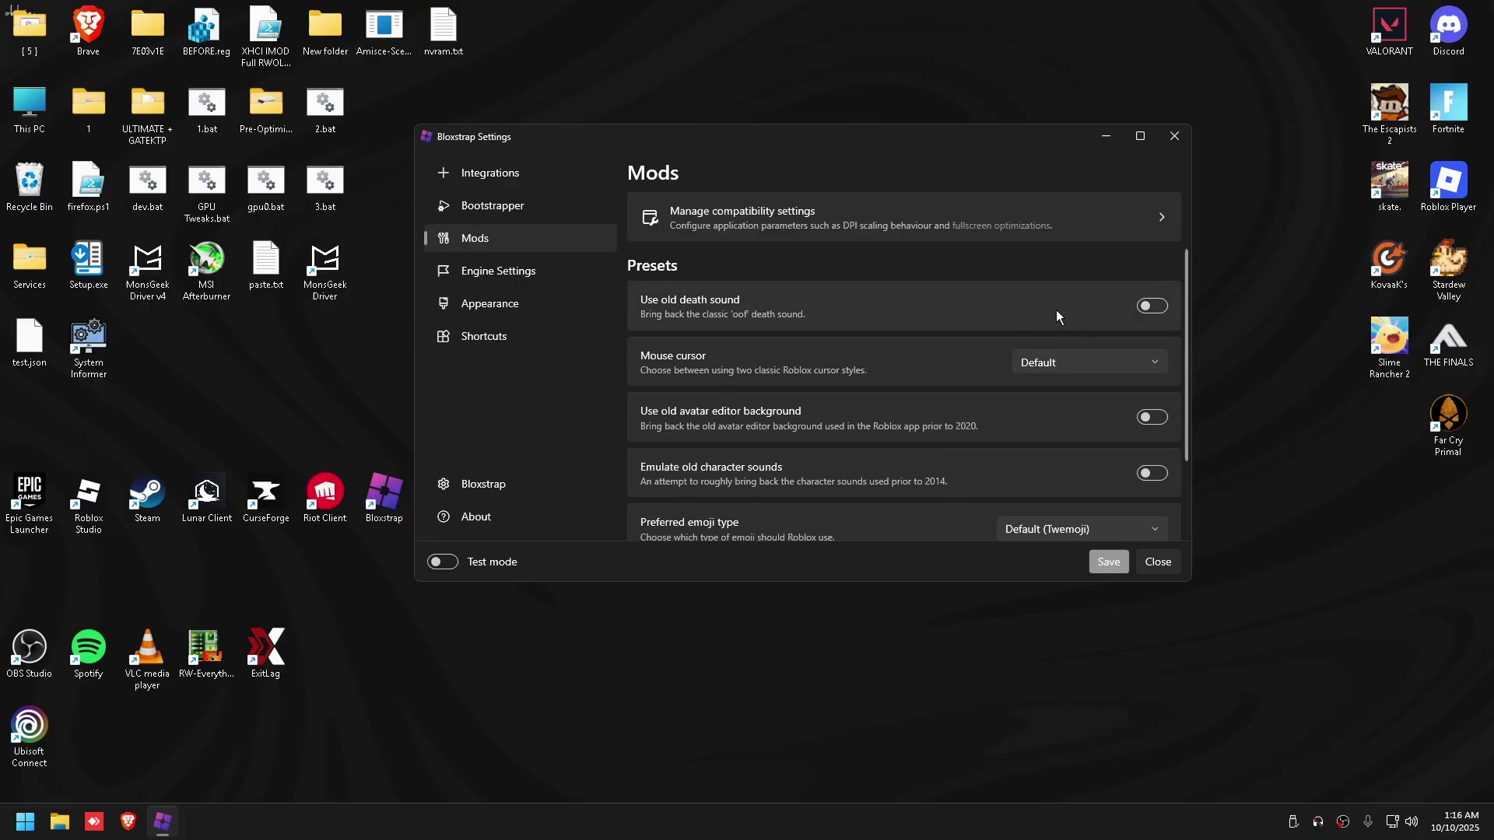
pyautogui.scroll(-2, 864, 327)
pyautogui.click(499, 277)
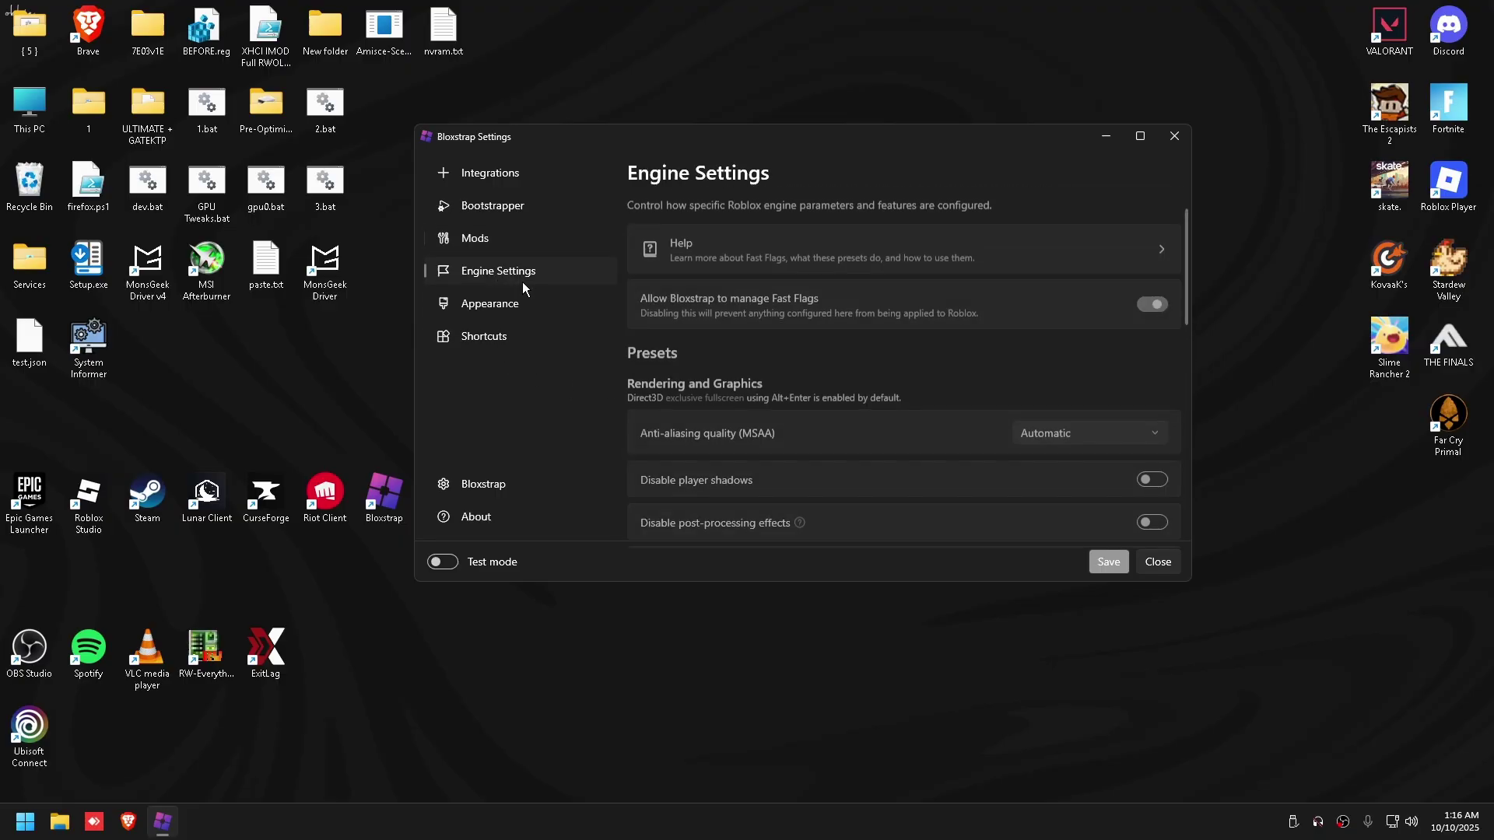
pyautogui.scroll(-2, 880, 410)
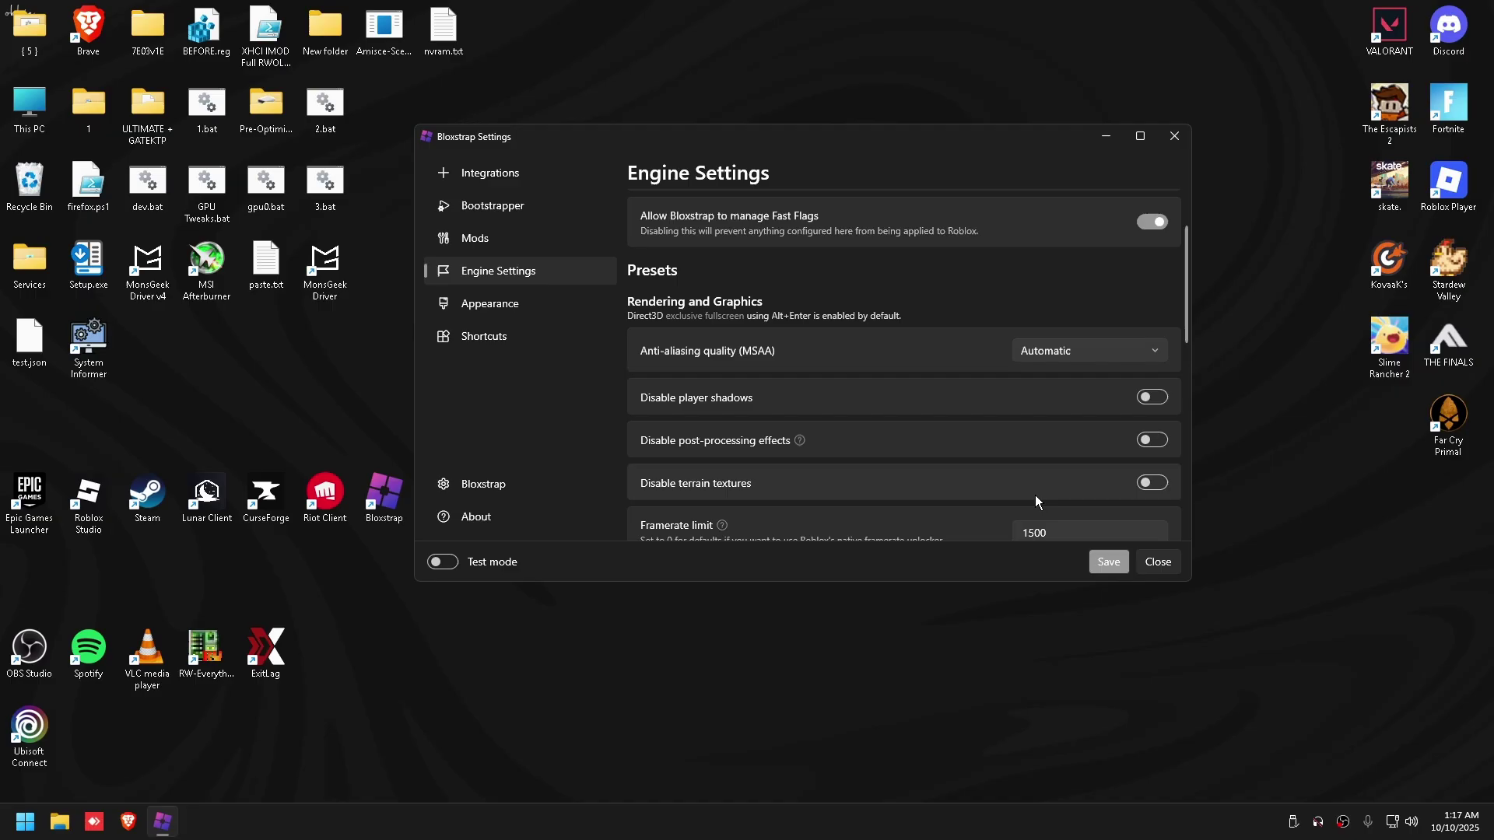
pyautogui.scroll(-3, 936, 483)
pyautogui.scroll(-3, 930, 625)
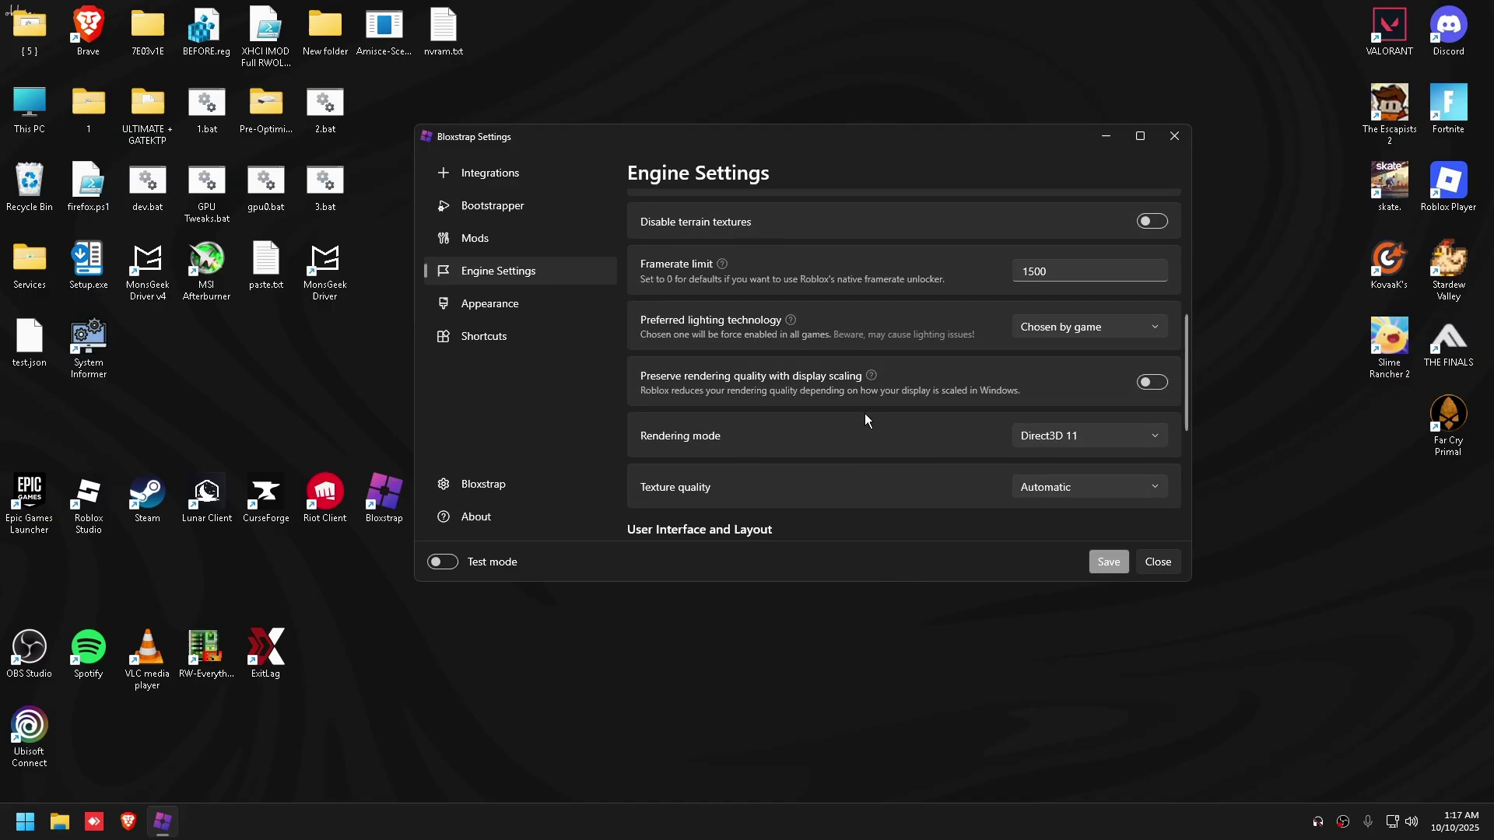
# Step: Look through the Bloxstrap, Appearance and Shortcuts settings, and recheck the Mods and Engine Settings options
pyautogui.click(525, 494)
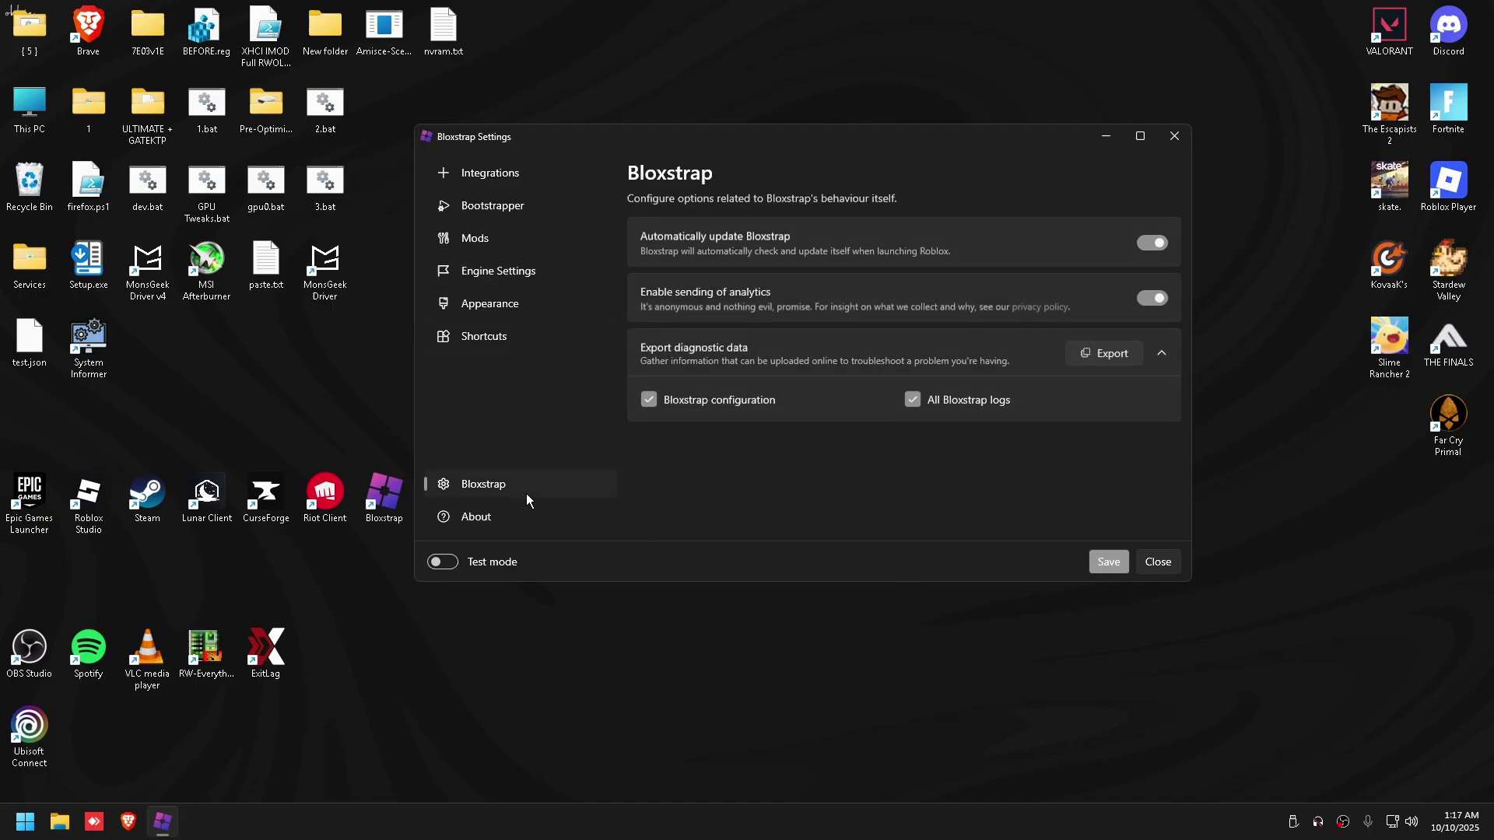
pyautogui.click(512, 300)
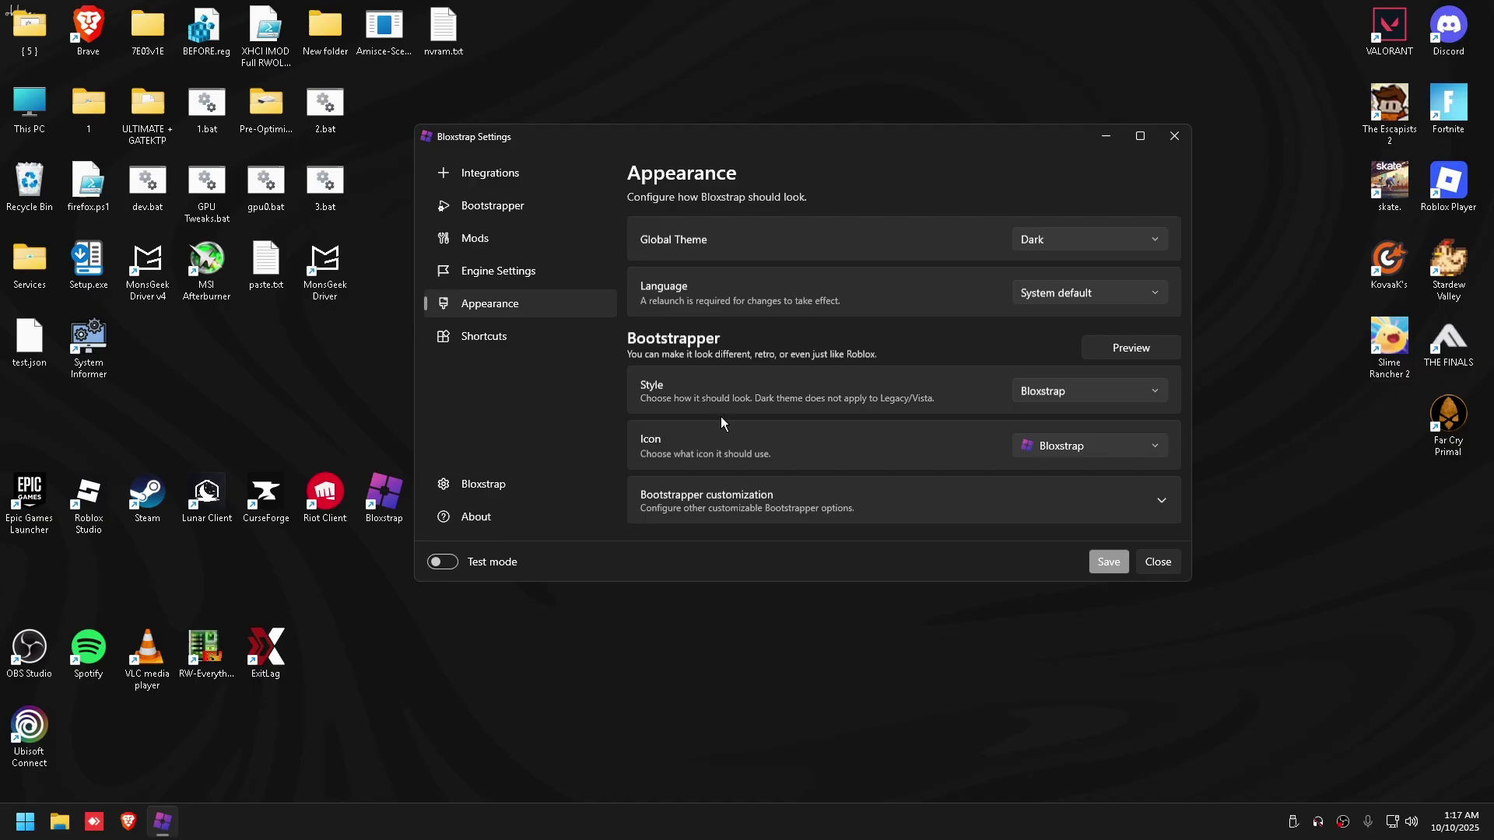
pyautogui.click(463, 337)
pyautogui.click(495, 313)
pyautogui.click(513, 269)
pyautogui.scroll(3, 839, 371)
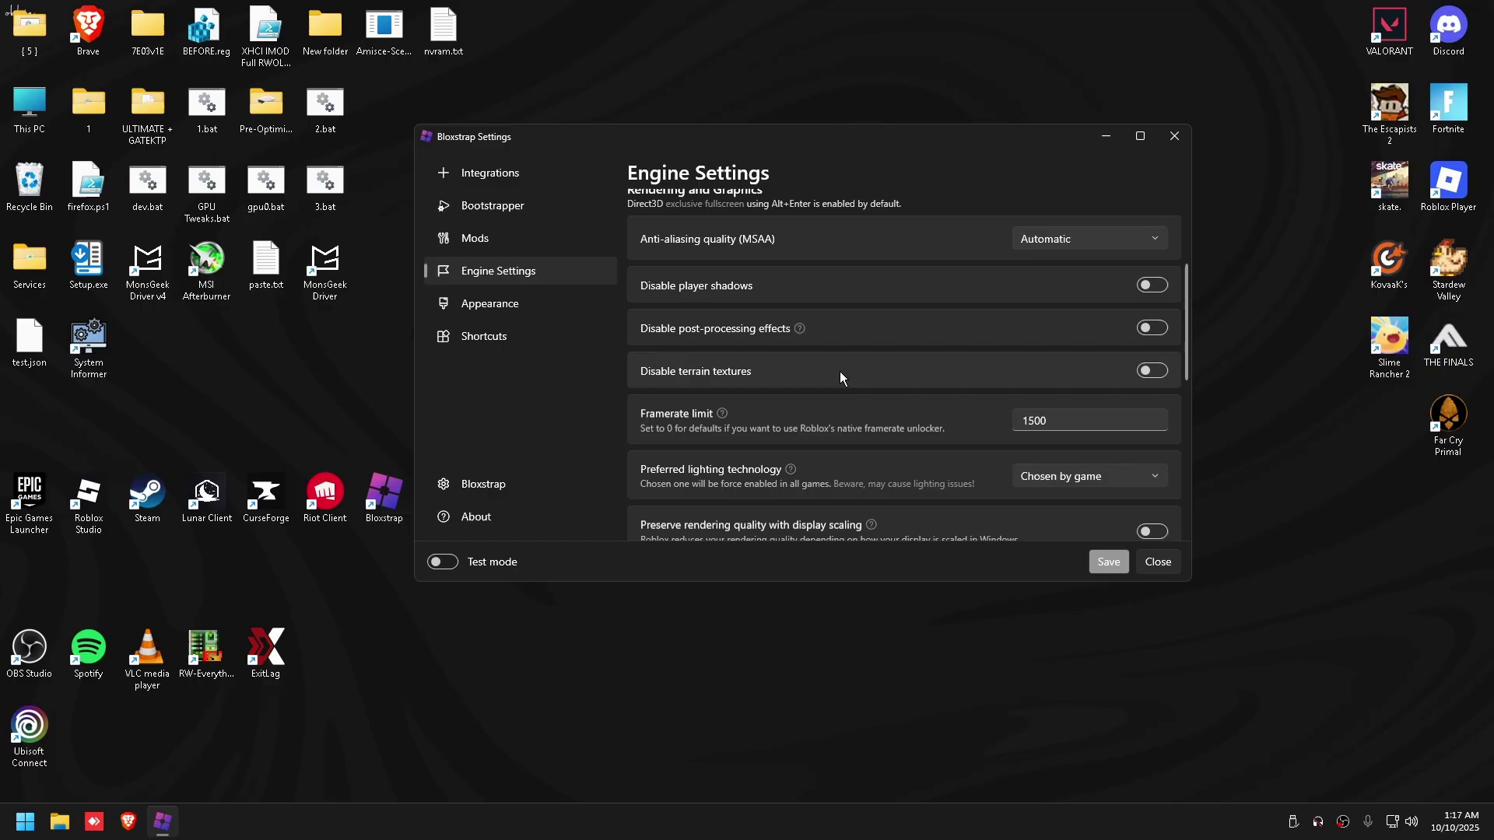
pyautogui.scroll(-1, 877, 459)
pyautogui.scroll(-1, 878, 459)
pyautogui.click(477, 233)
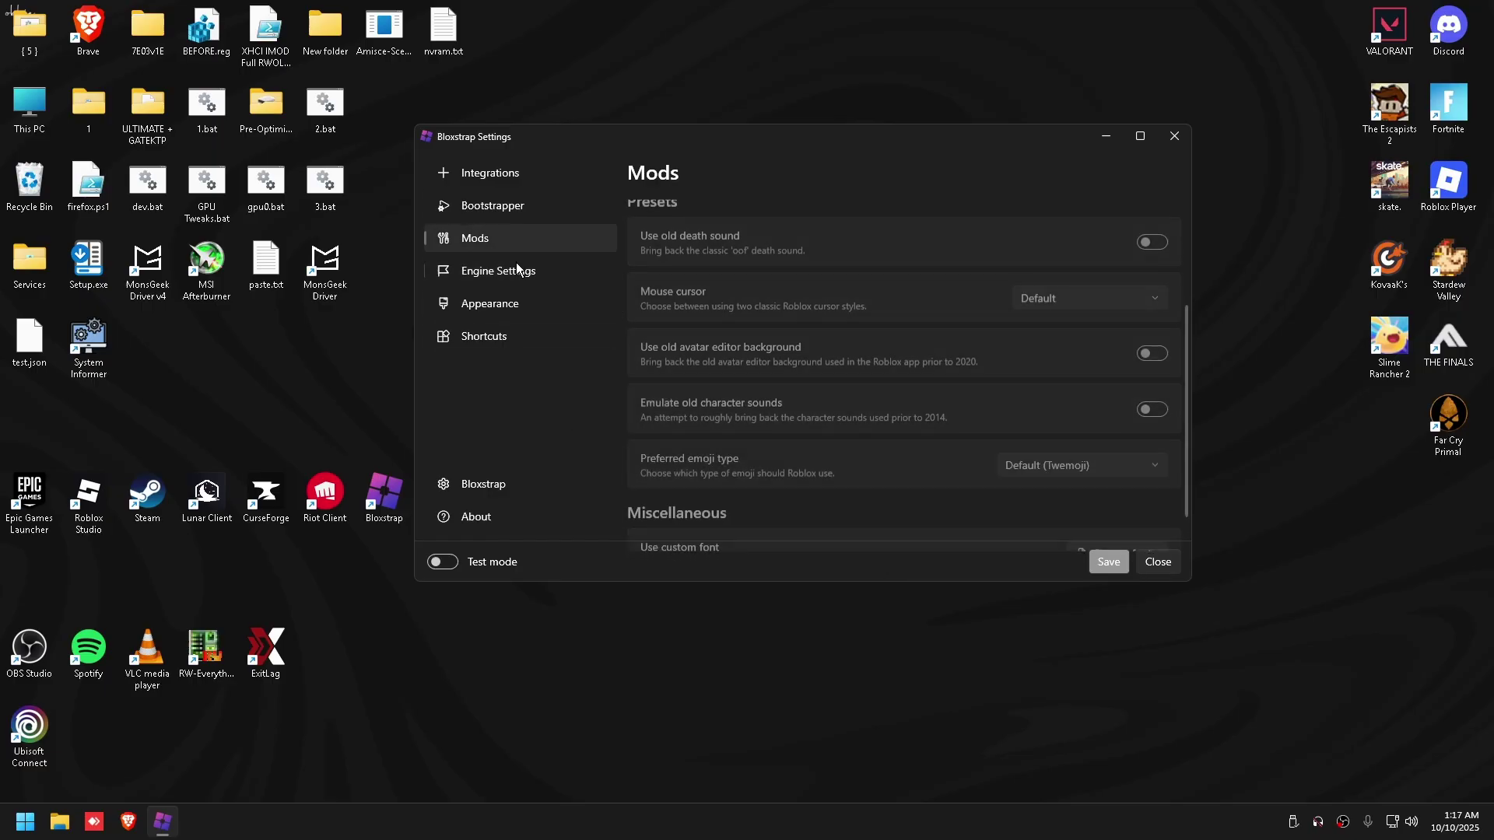
pyautogui.scroll(-2, 831, 346)
pyautogui.click(825, 513)
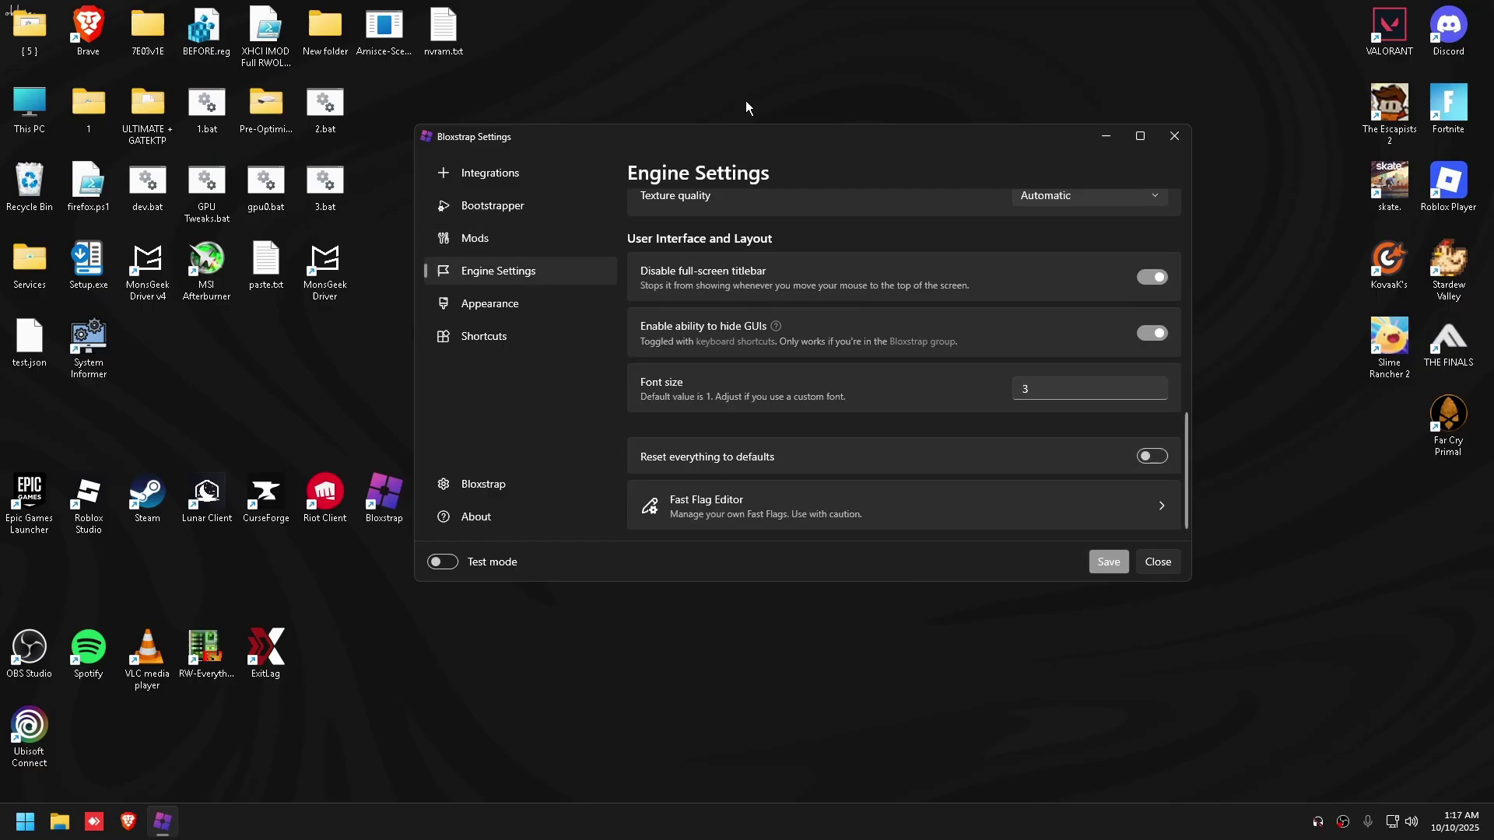
# Step: Turn off Disable full-screen titlebar and Enable ability to hide GUIs in Engine Settings
pyautogui.scroll(3, 1027, 471)
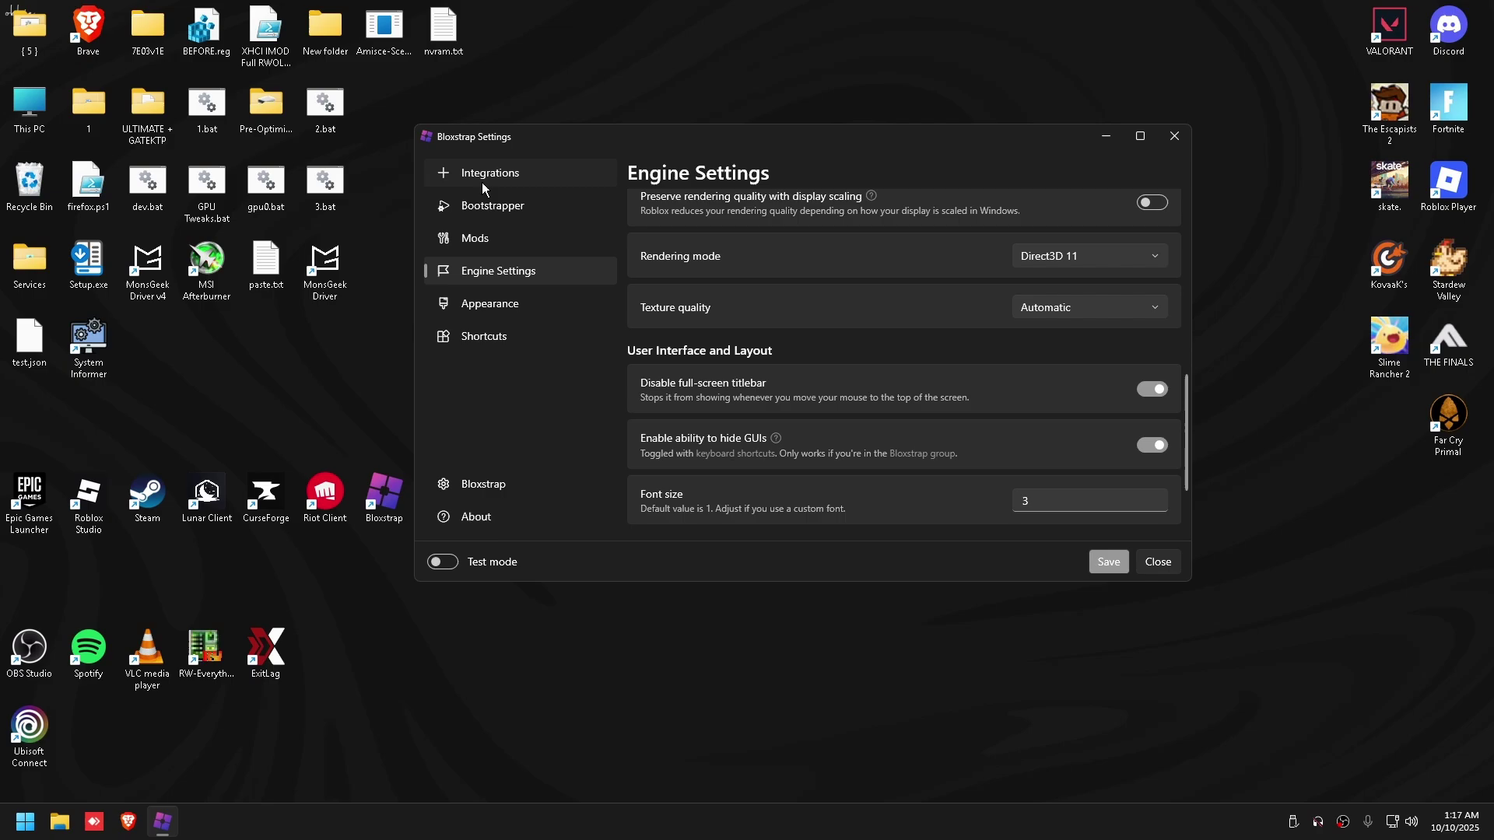
pyautogui.click(1154, 388)
pyautogui.click(1148, 445)
pyautogui.scroll(-3, 980, 459)
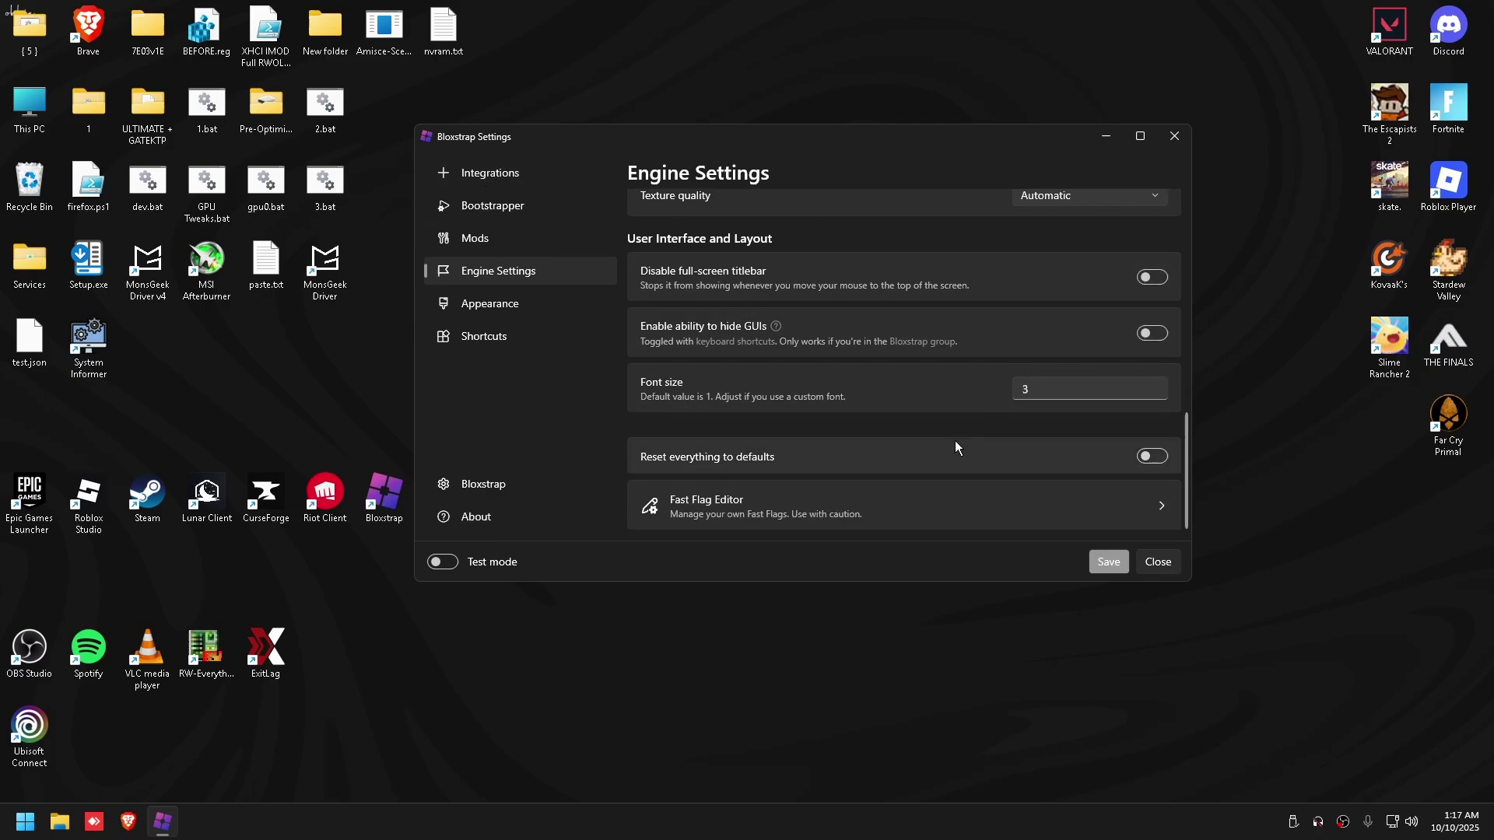
# Step: Open the Fast Flag Editor, acknowledging its caution notice with "I know what I'm doing" once the countdown ends
pyautogui.click(714, 511)
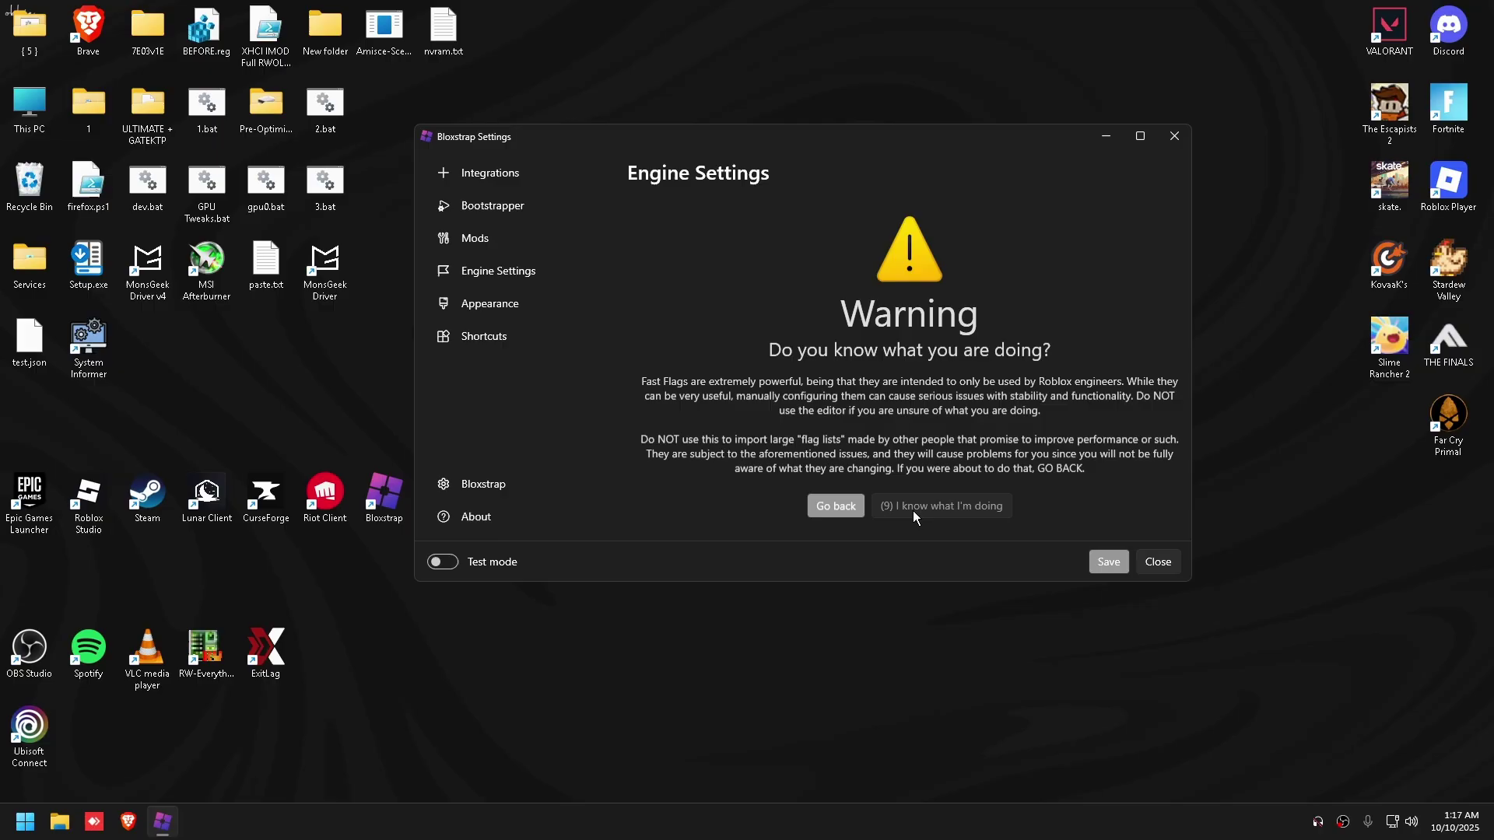
pyautogui.moveTo(895, 136); pyautogui.dragTo(803, 83)
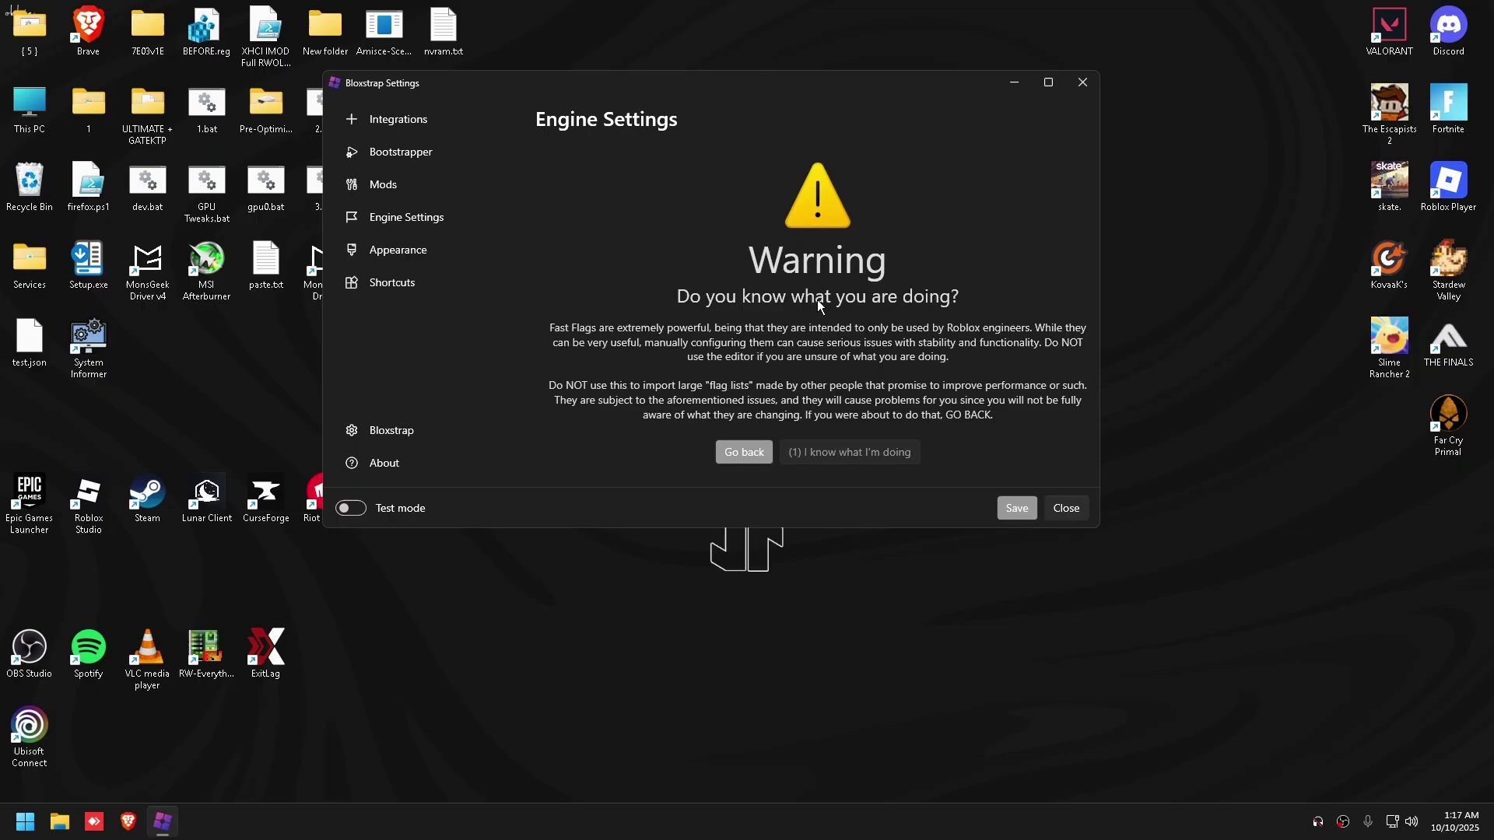
pyautogui.click(859, 454)
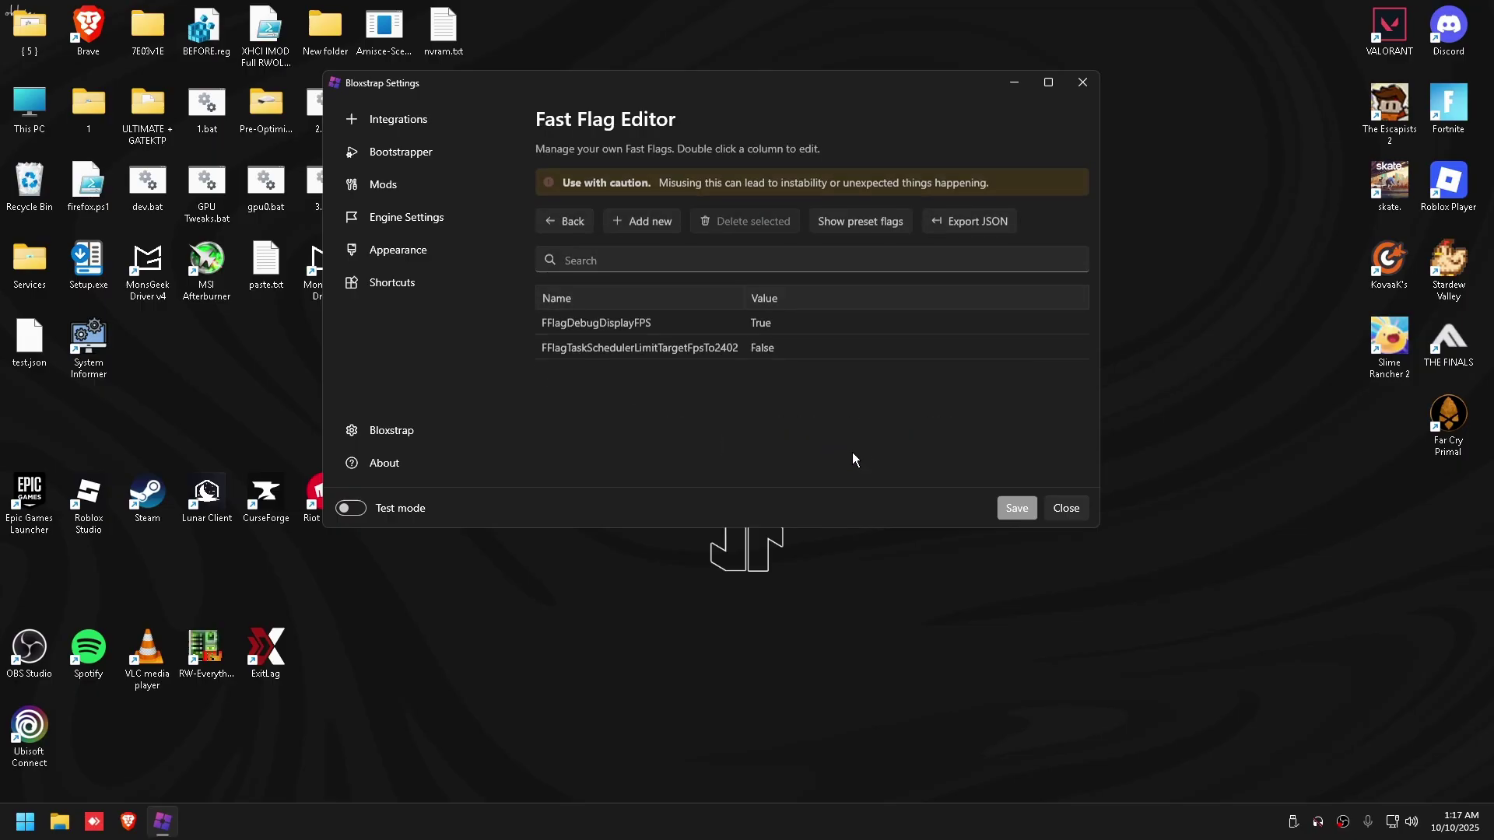
# Step: Look over the flags already listed in the Fast Flag Editor, with the window maximized
pyautogui.scroll(-1, 852, 457)
pyautogui.click(648, 323)
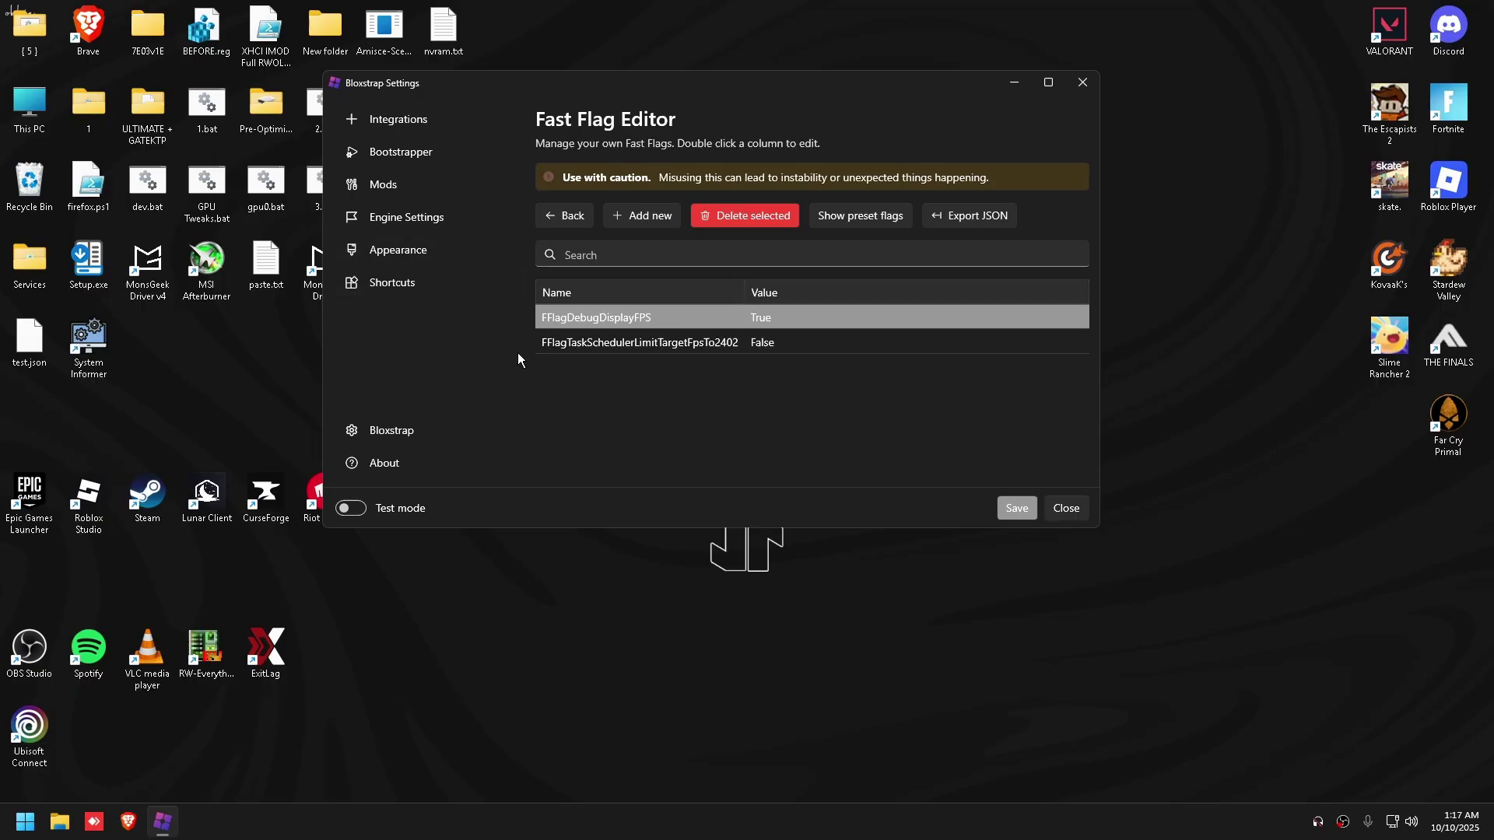
pyautogui.click(663, 343)
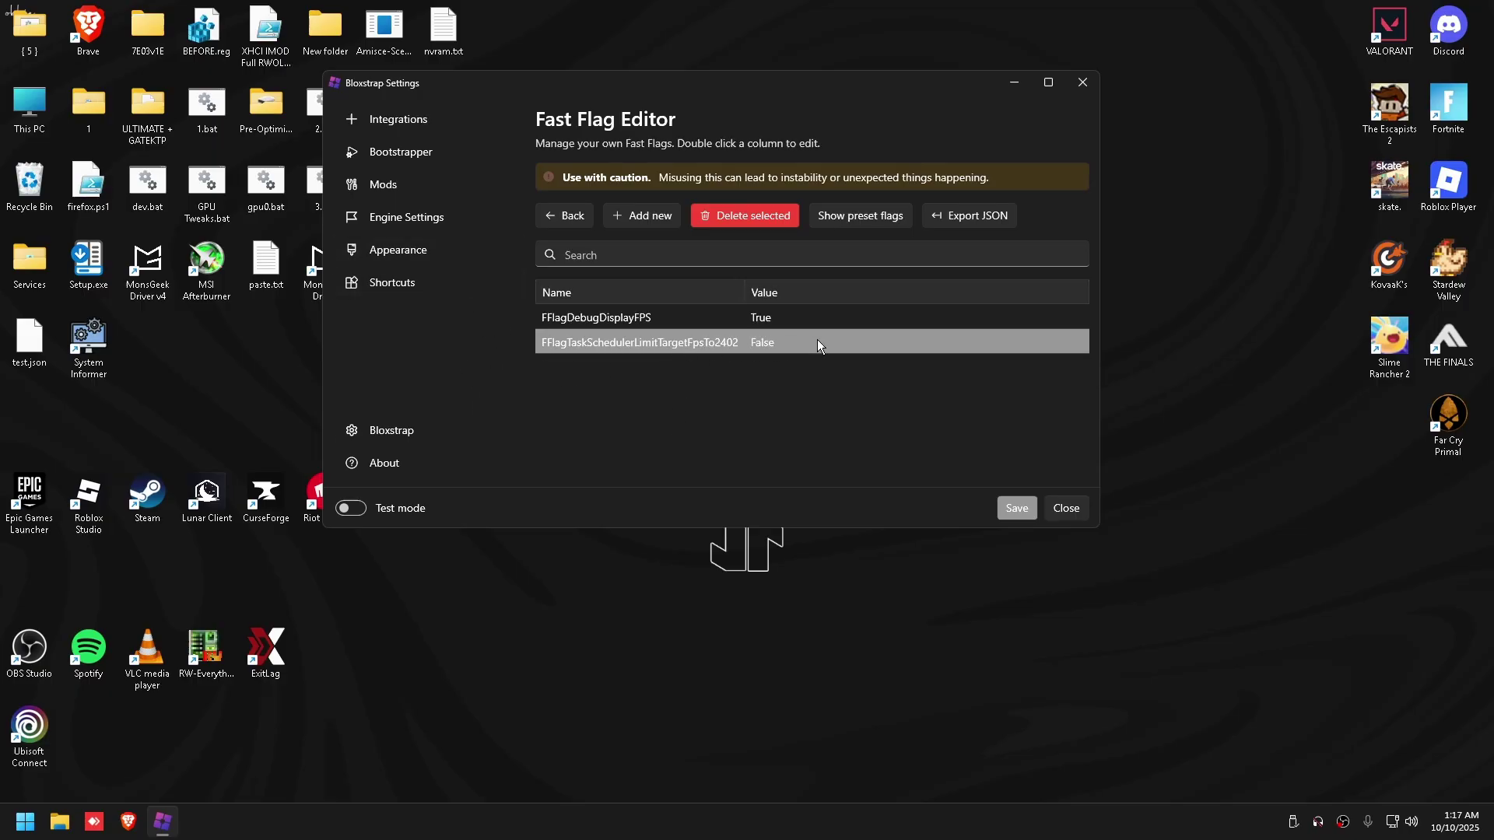
pyautogui.click(1049, 81)
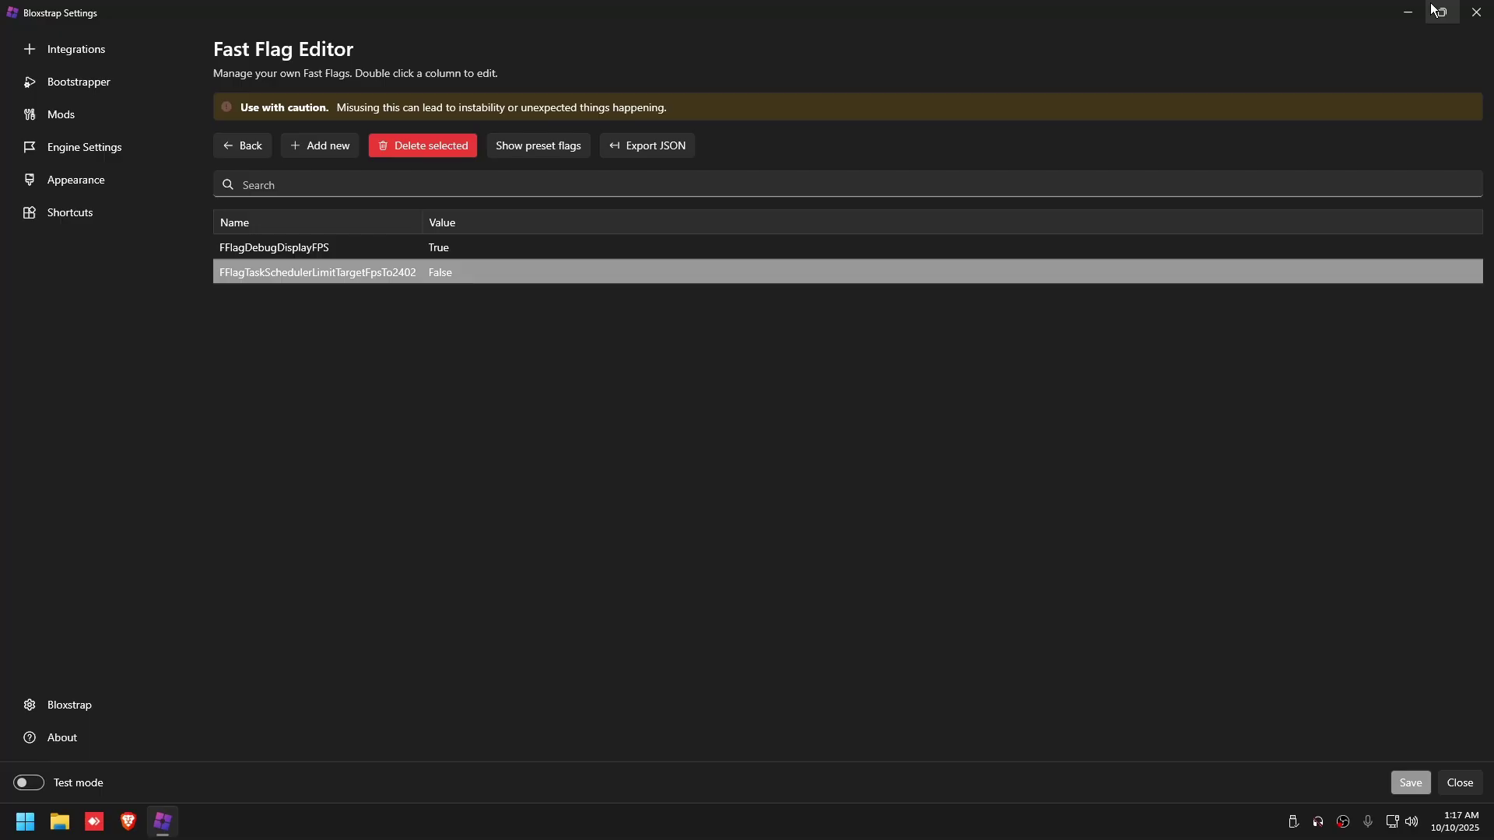
# Step: Open Fast Flags.txt from the desktop in a maximized window and examine the first flags in the list
pyautogui.click(1408, 13)
pyautogui.doubleClick(737, 190)
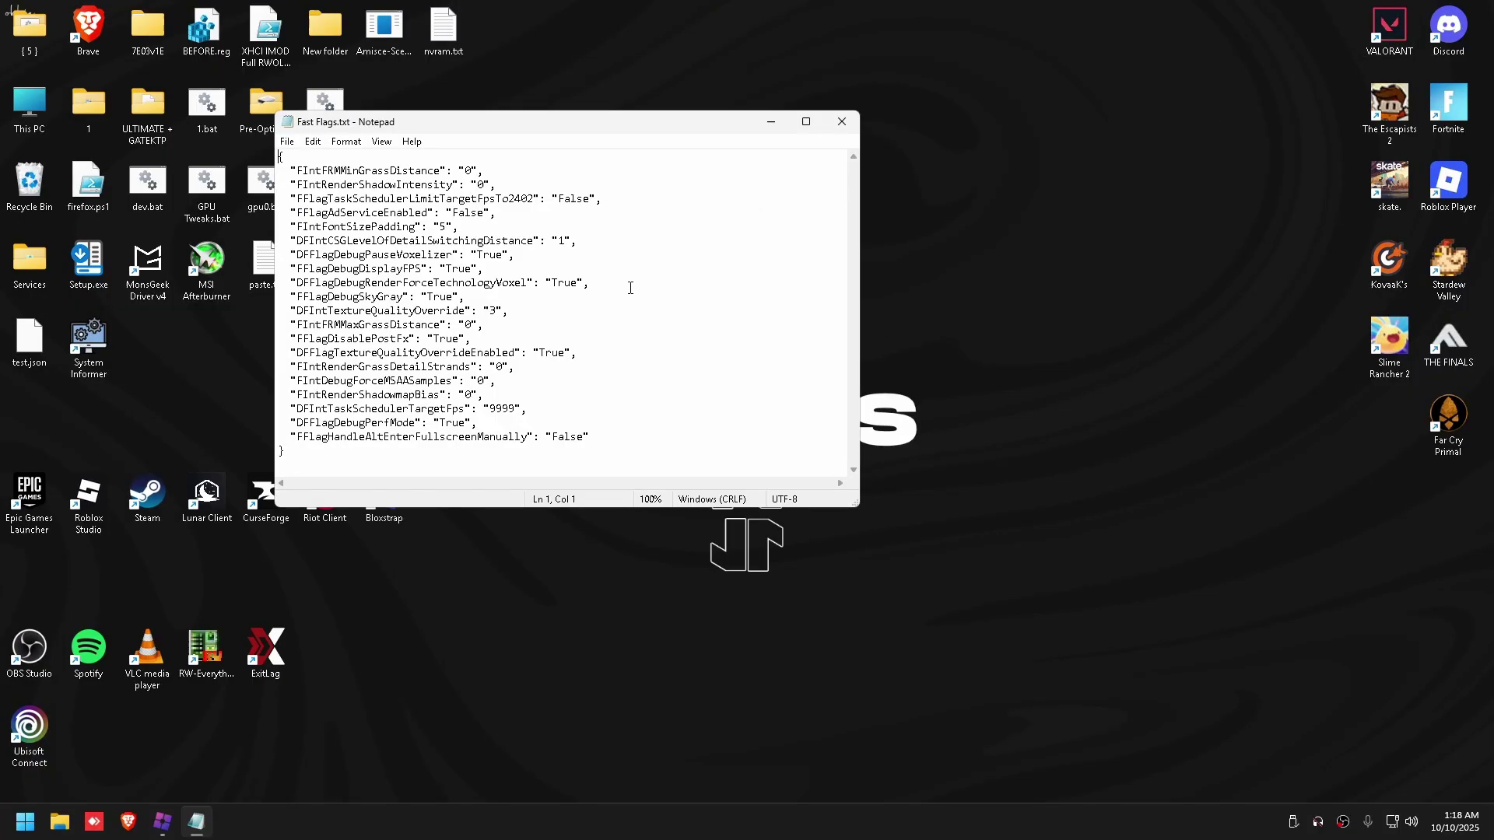
pyautogui.click(797, 126)
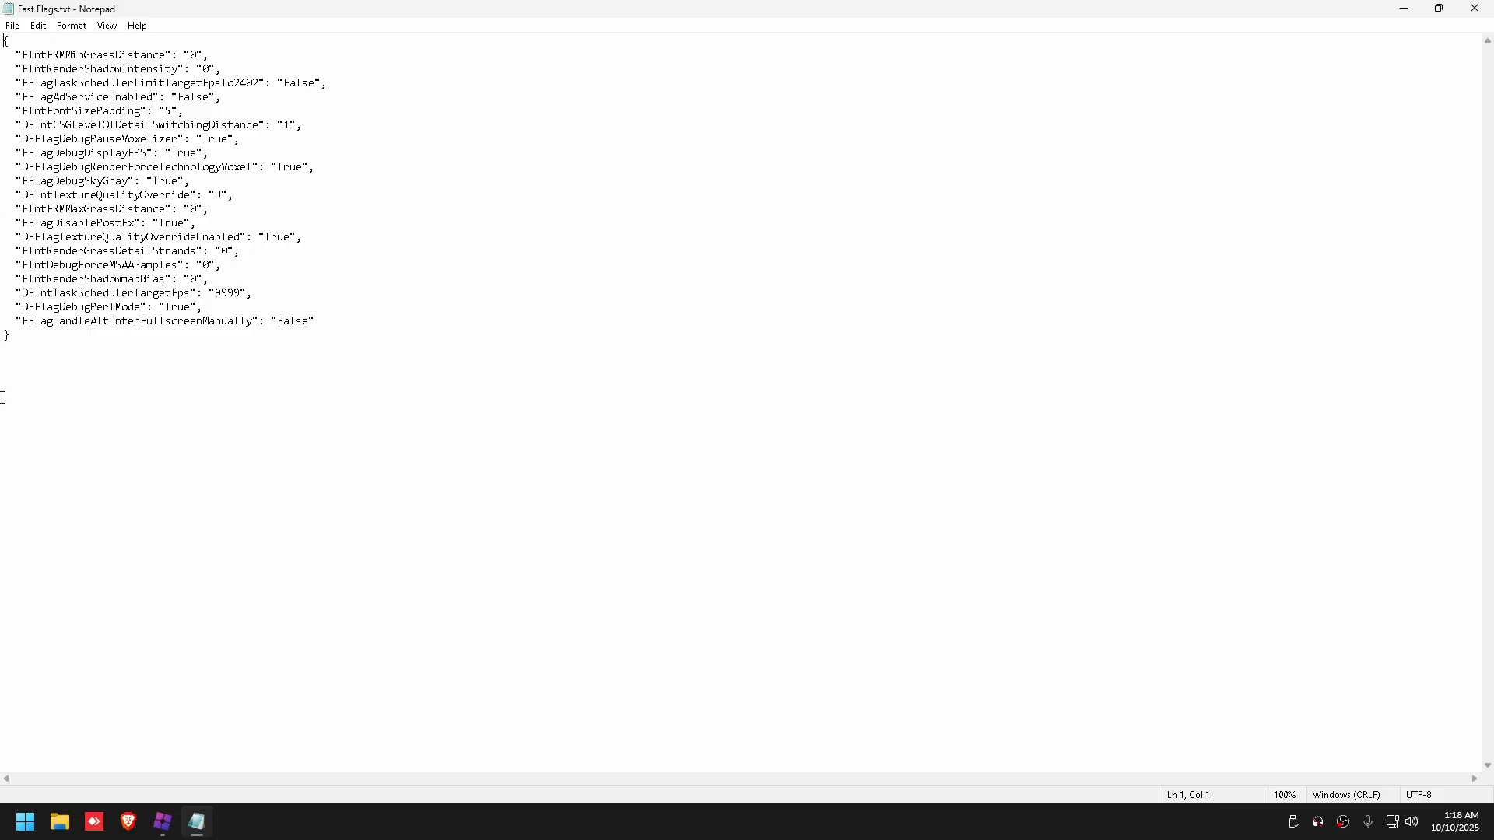
pyautogui.moveTo(41, 54); pyautogui.dragTo(119, 67)
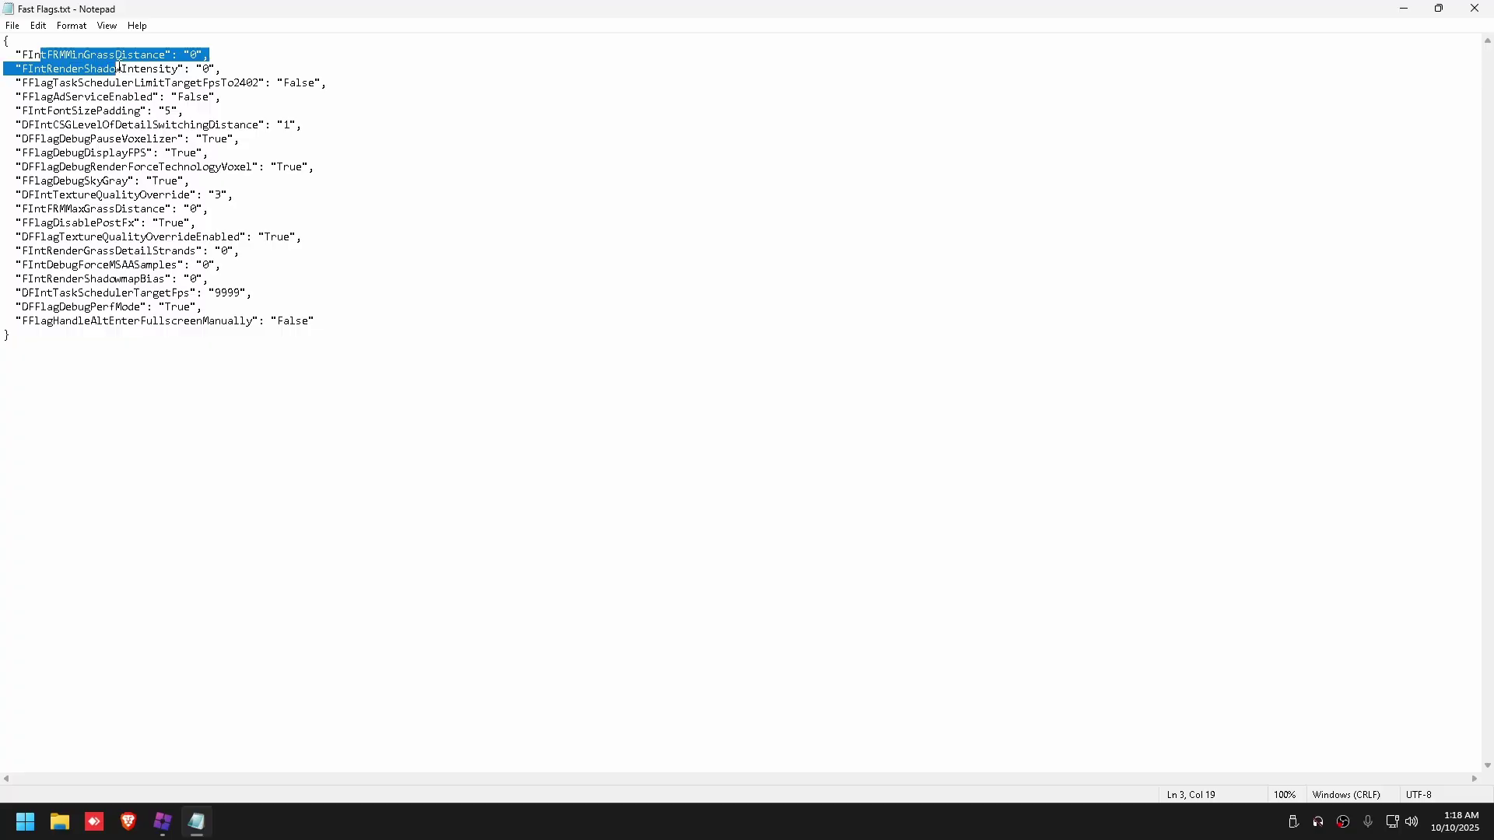
pyautogui.click(117, 56)
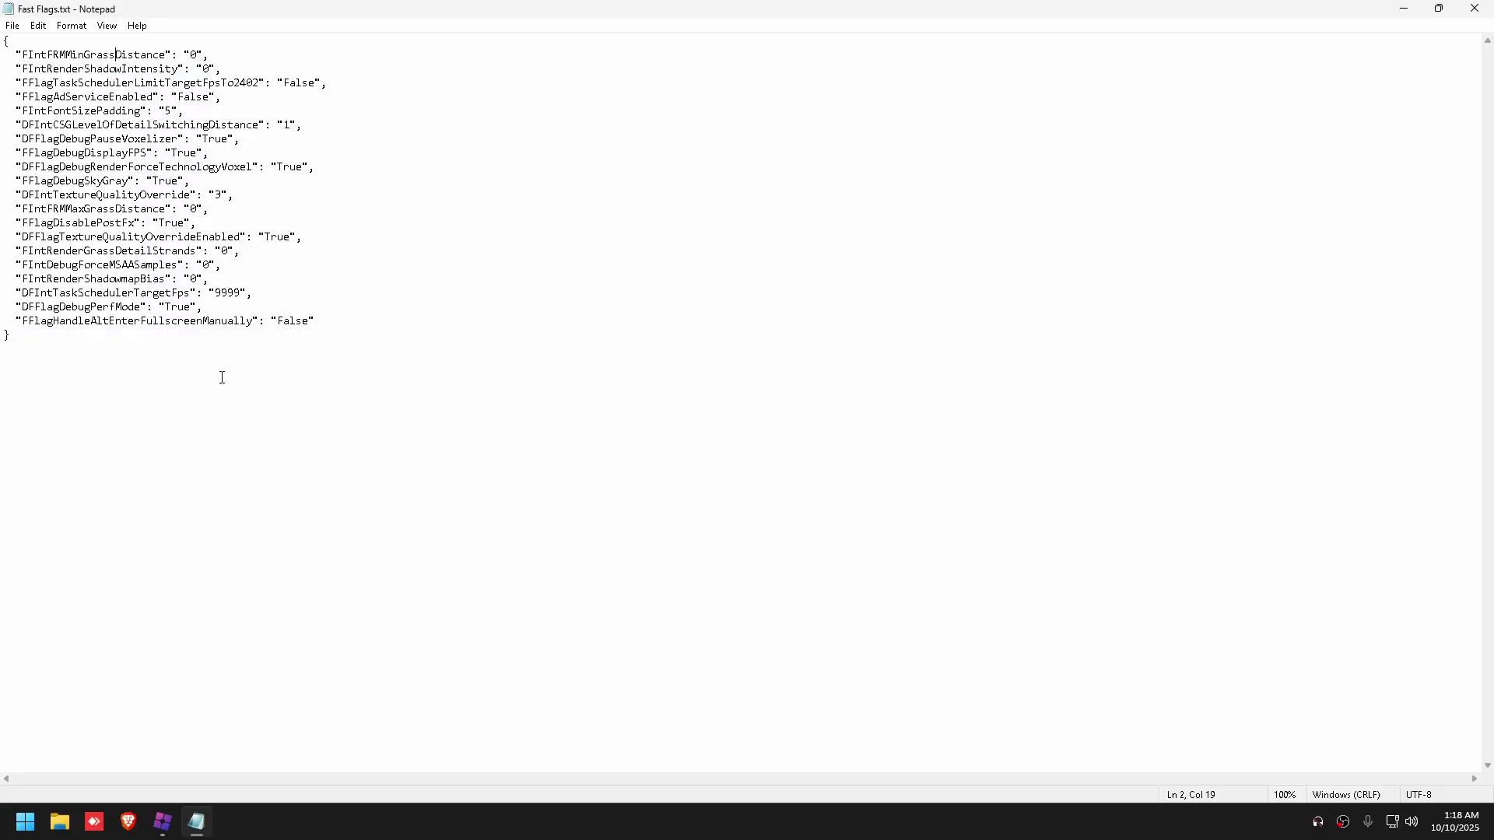
# Step: Open Paint, draw freehand green strokes on the blank canvas, and close it without saving
pyautogui.press('super')
pyautogui.write('mspaint')
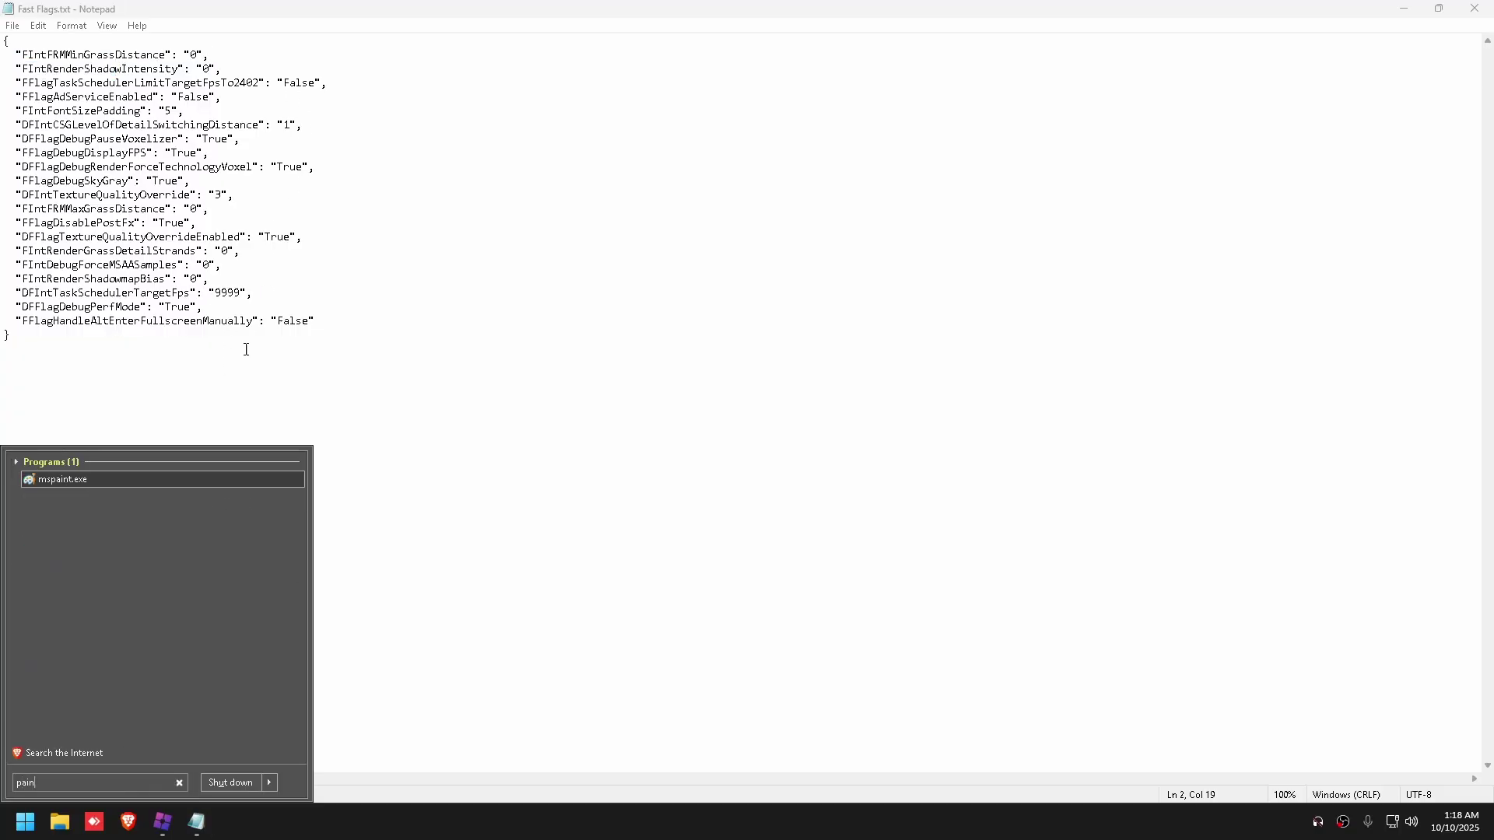
pyautogui.press('Return')
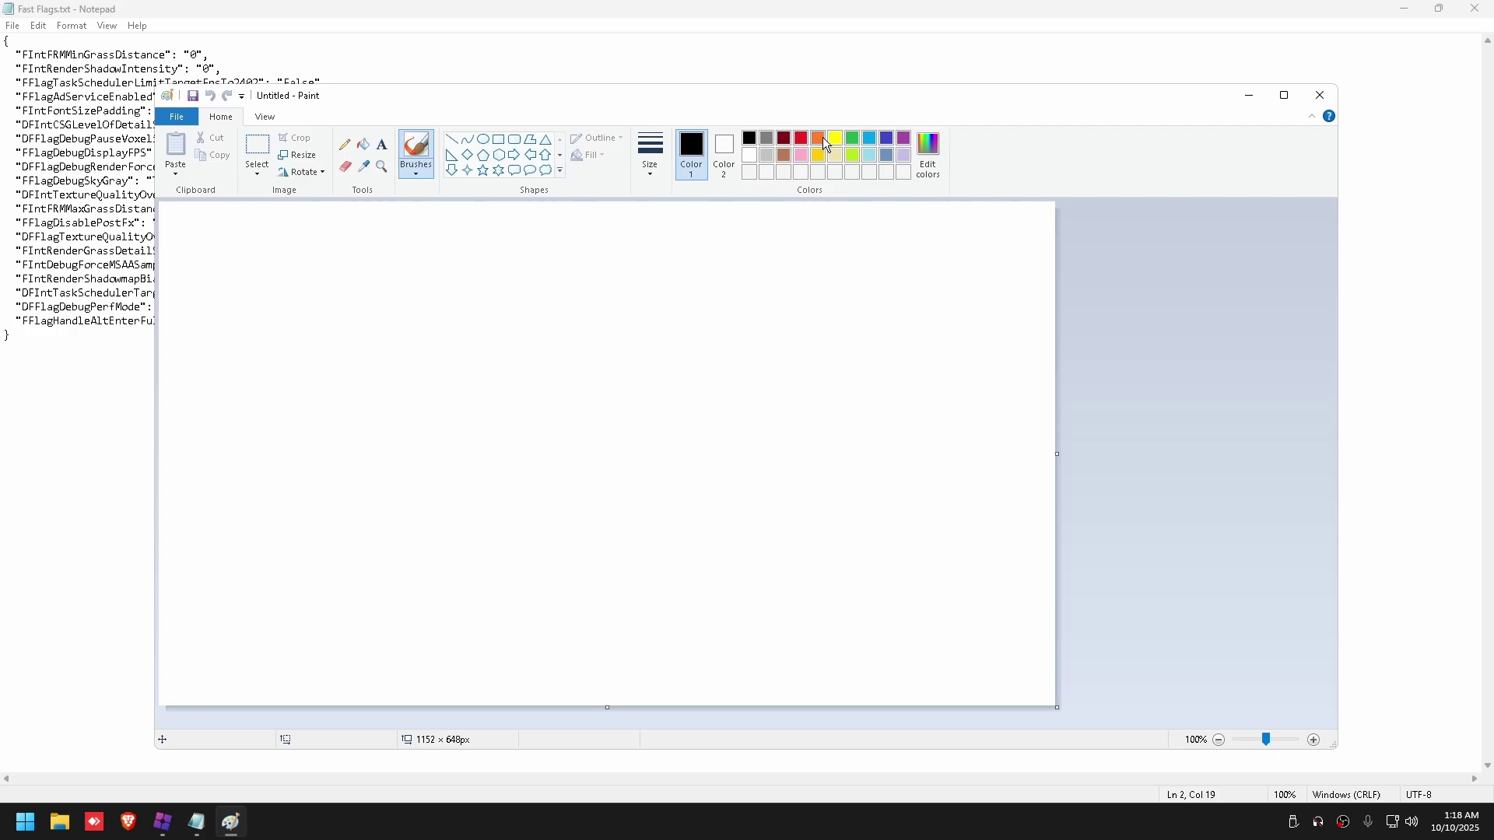
pyautogui.click(850, 141)
pyautogui.moveTo(327, 414)
pyautogui.mouseDown()
pyautogui.moveTo(337, 398)
pyautogui.moveTo(327, 414)
pyautogui.moveTo(770, 409)
pyautogui.mouseUp()
pyautogui.moveTo(829, 380)
pyautogui.mouseDown()
pyautogui.moveTo(778, 364)
pyautogui.moveTo(631, 410)
pyautogui.mouseUp()
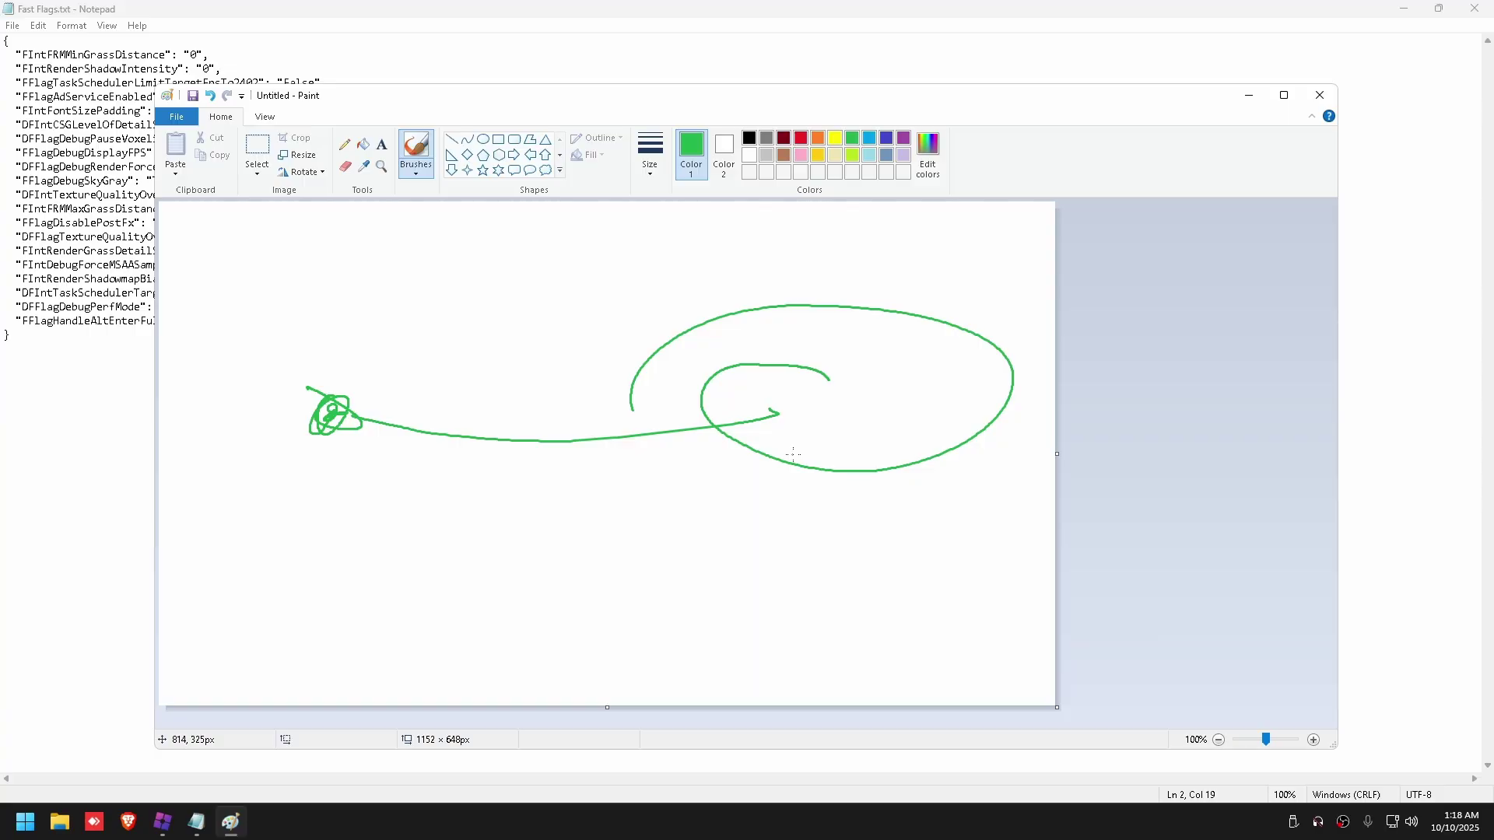
pyautogui.click(1320, 95)
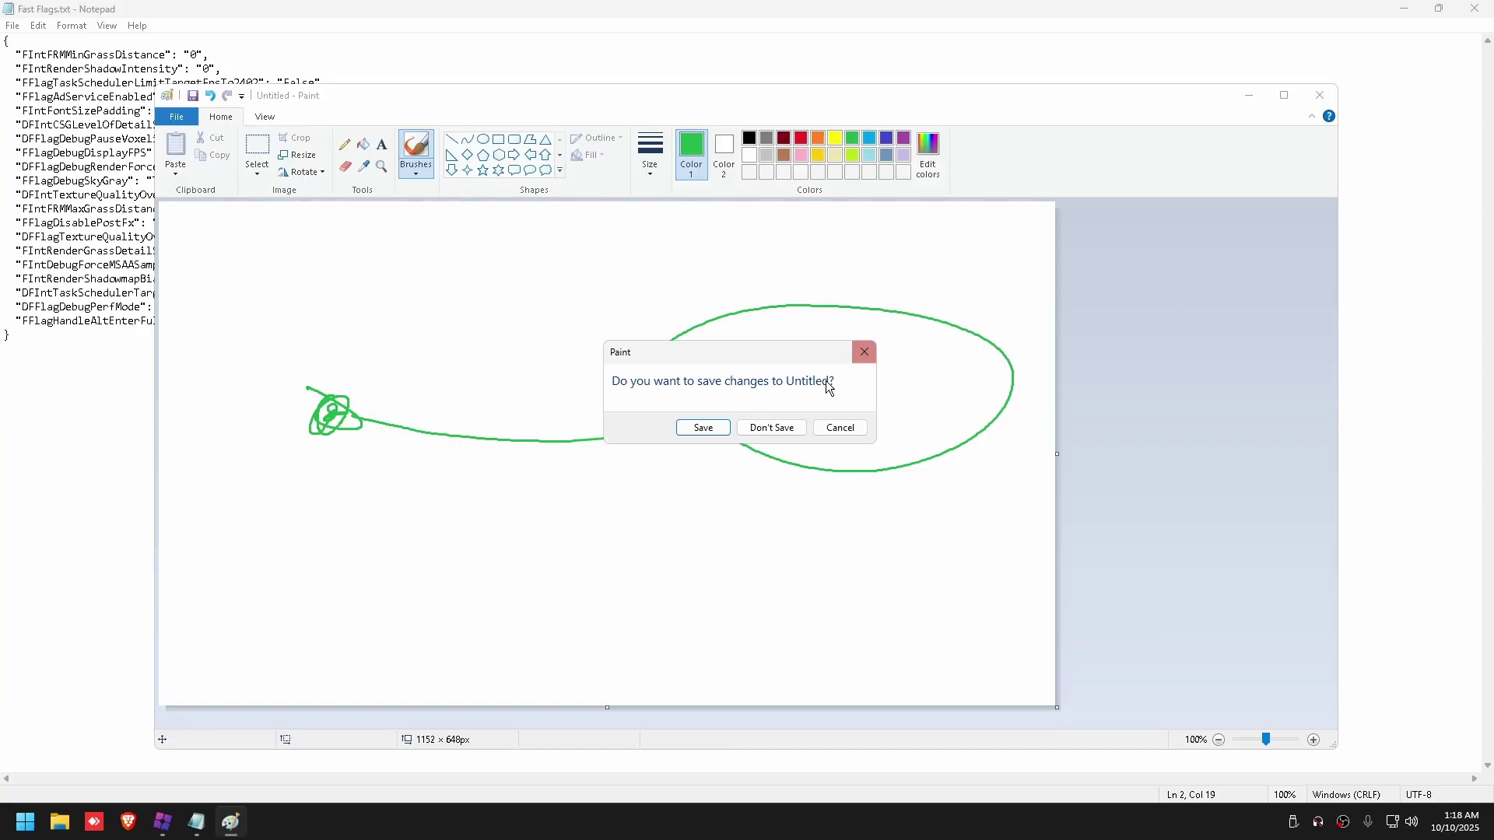
pyautogui.click(771, 427)
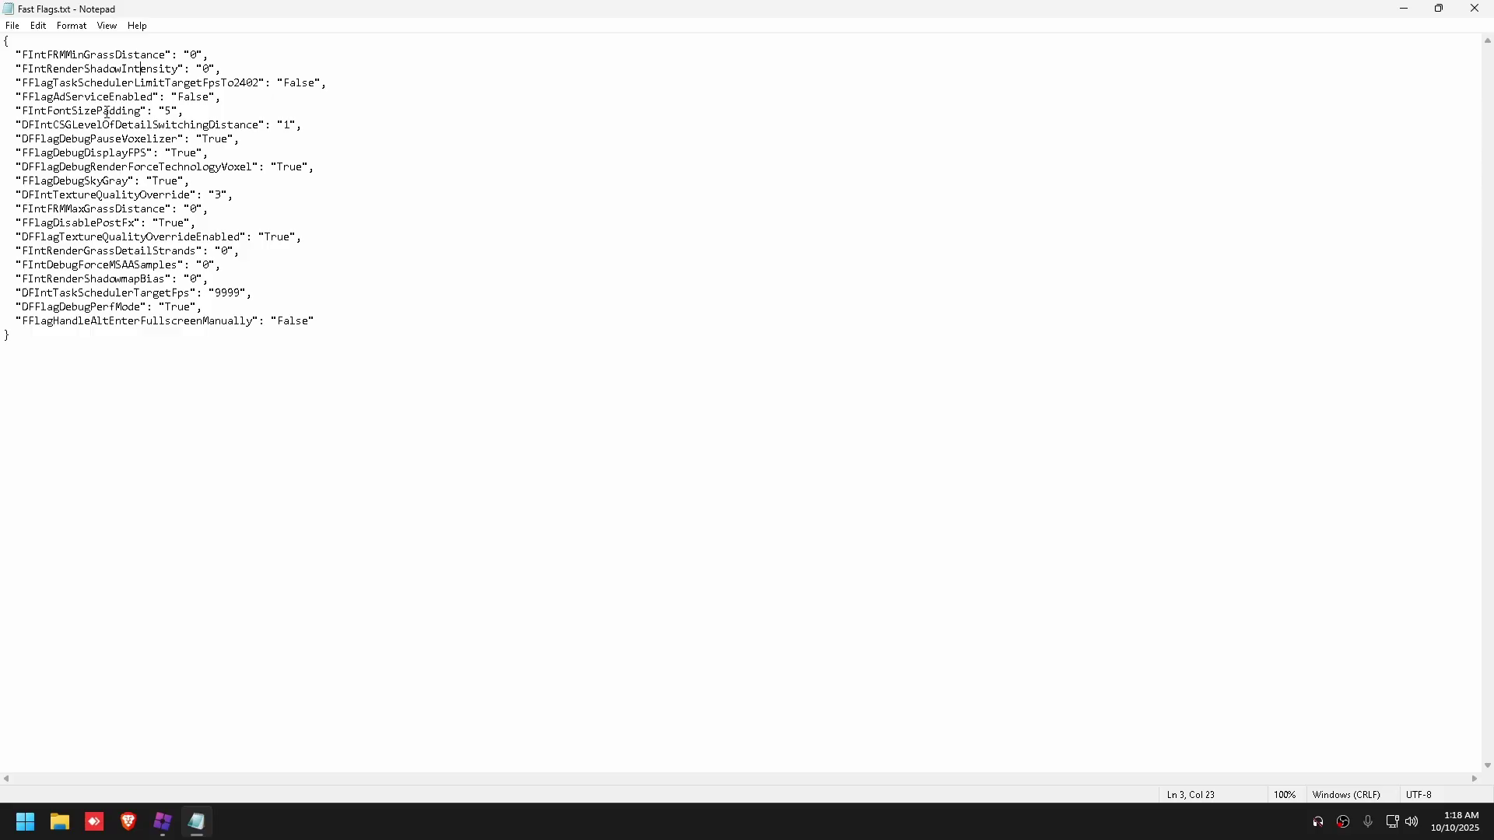
# Step: Review the level-of-detail, grass, texture quality and fullscreen flags in Fast Flags.txt, close it and return to Bloxstrap Settings
pyautogui.moveTo(166, 124); pyautogui.dragTo(185, 125)
pyautogui.click(294, 125)
pyautogui.click(154, 208)
pyautogui.doubleClick(219, 193)
pyautogui.click(98, 236)
pyautogui.moveTo(96, 321); pyautogui.dragTo(130, 331)
pyautogui.click(205, 323)
pyautogui.hotkey('alt', 'F4')
pyautogui.click(163, 822)
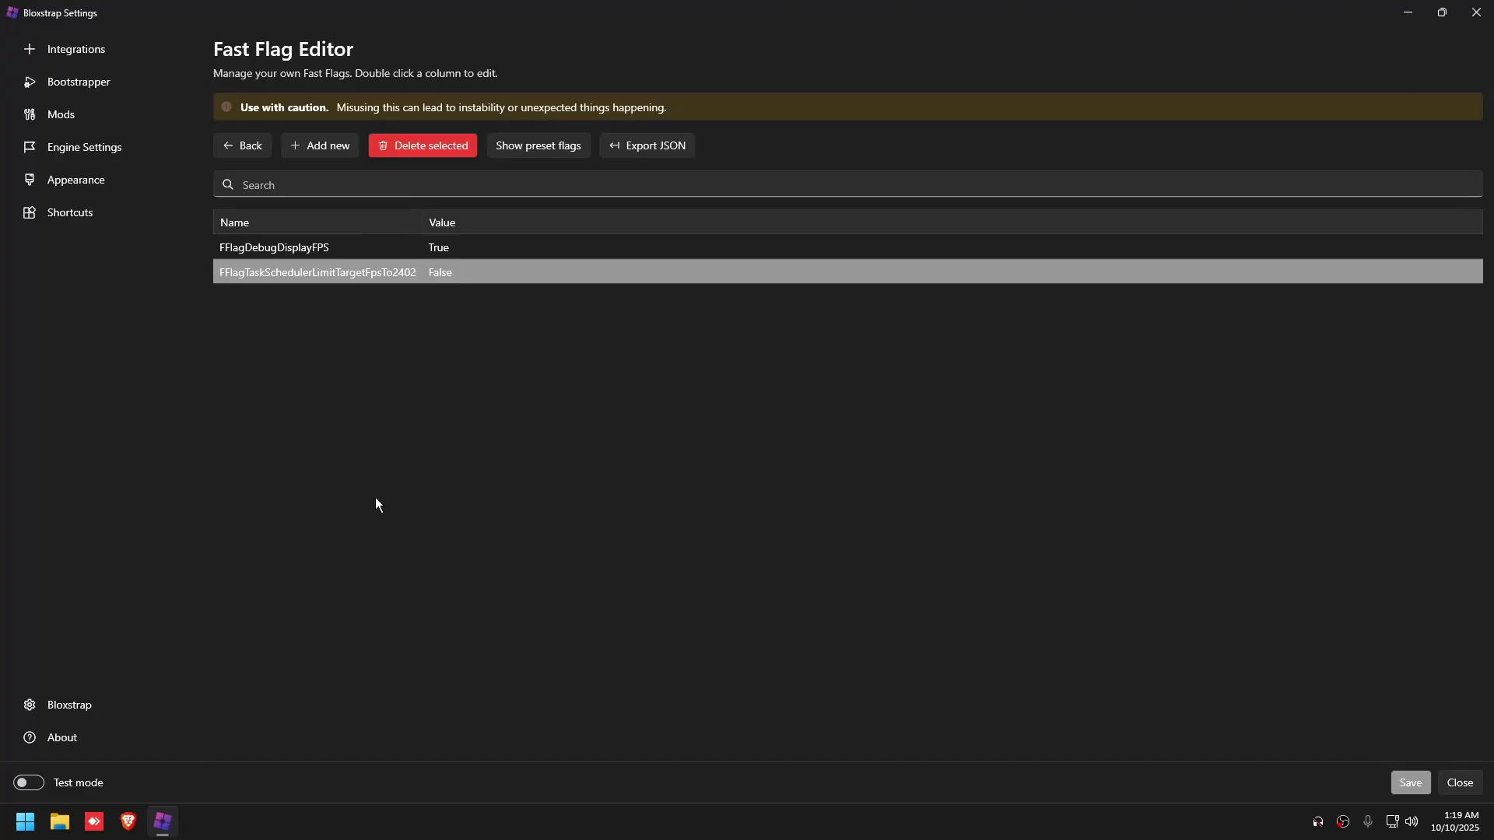
pyautogui.moveTo(587, 12); pyautogui.dragTo(909, 353)
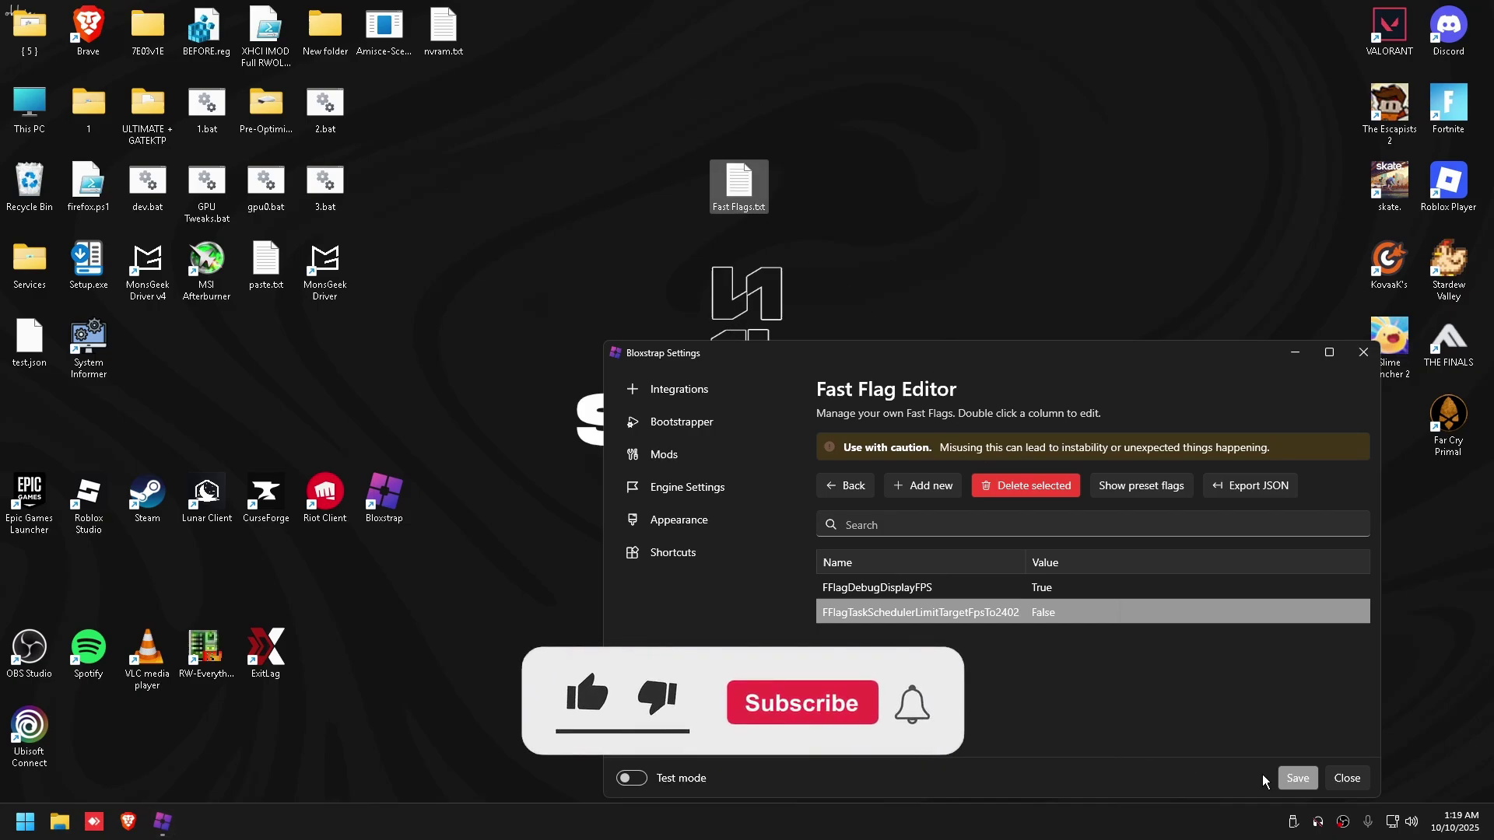
# Step: Switch to Discord, view the files channel of the PC performance server, and close the Discord window
pyautogui.click(1318, 830)
pyautogui.click(28, 88)
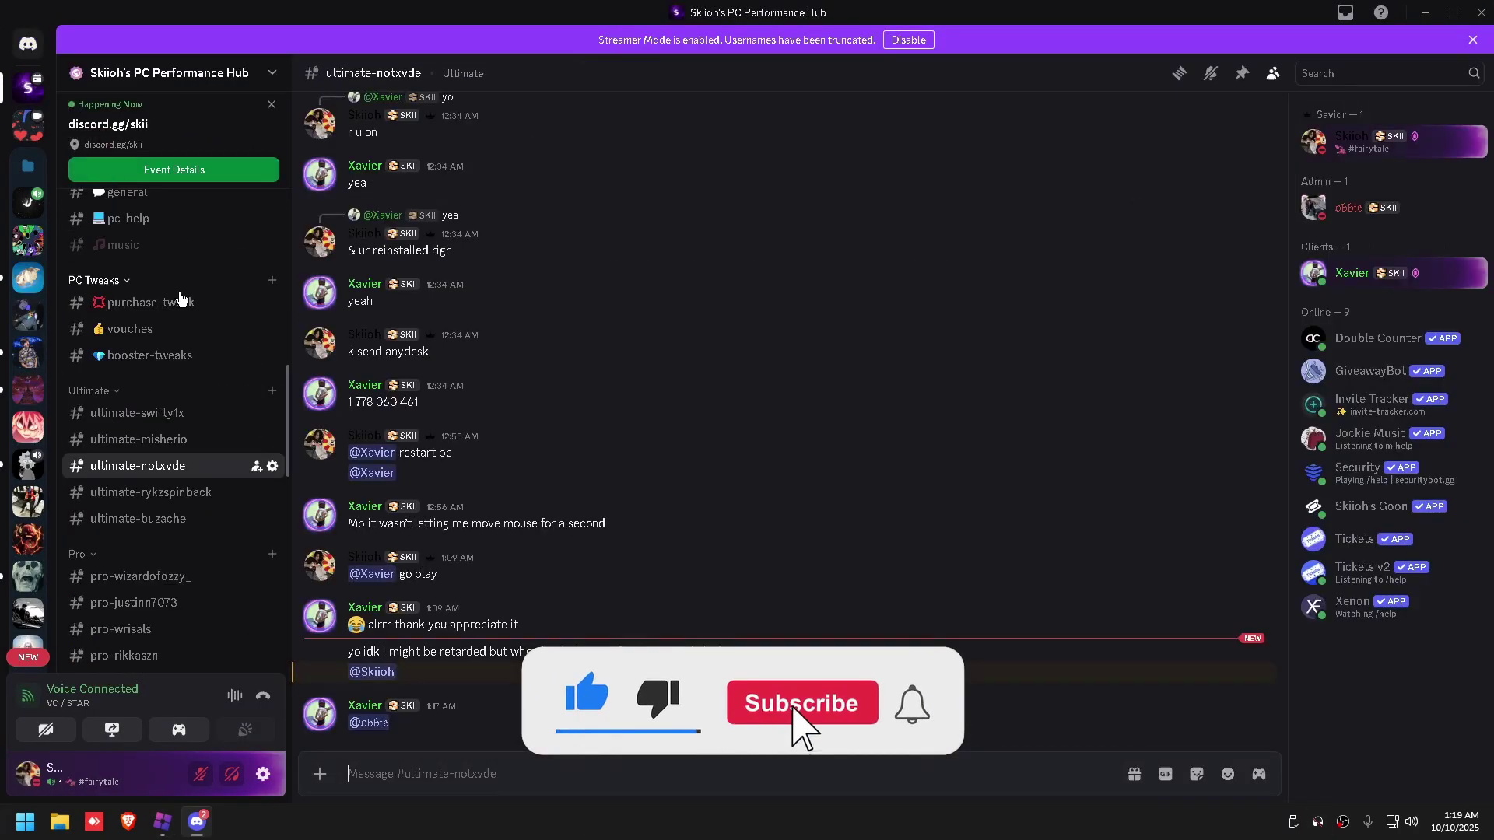
pyautogui.scroll(2, 192, 319)
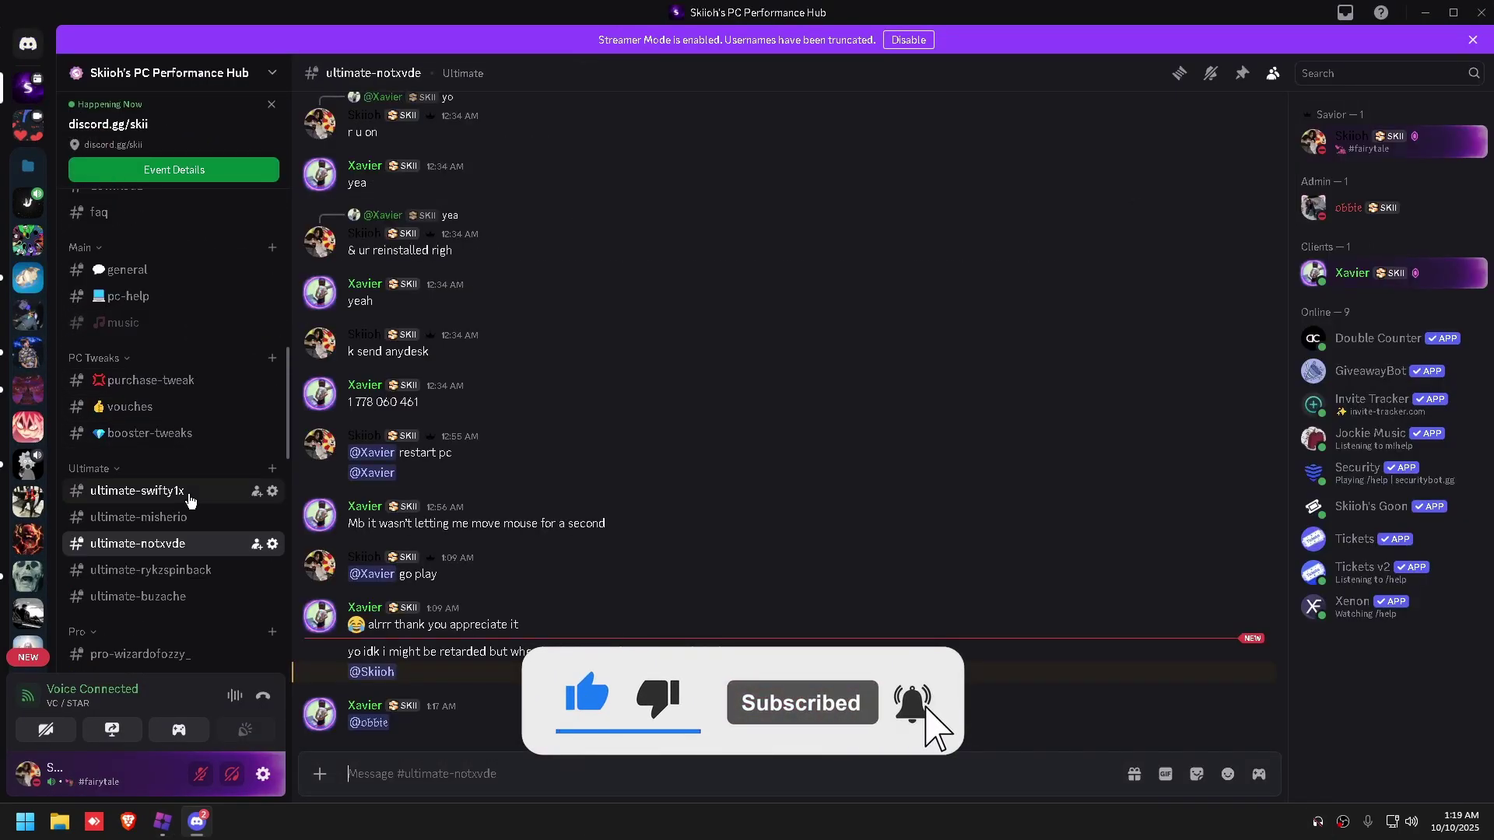
pyautogui.scroll(4, 141, 385)
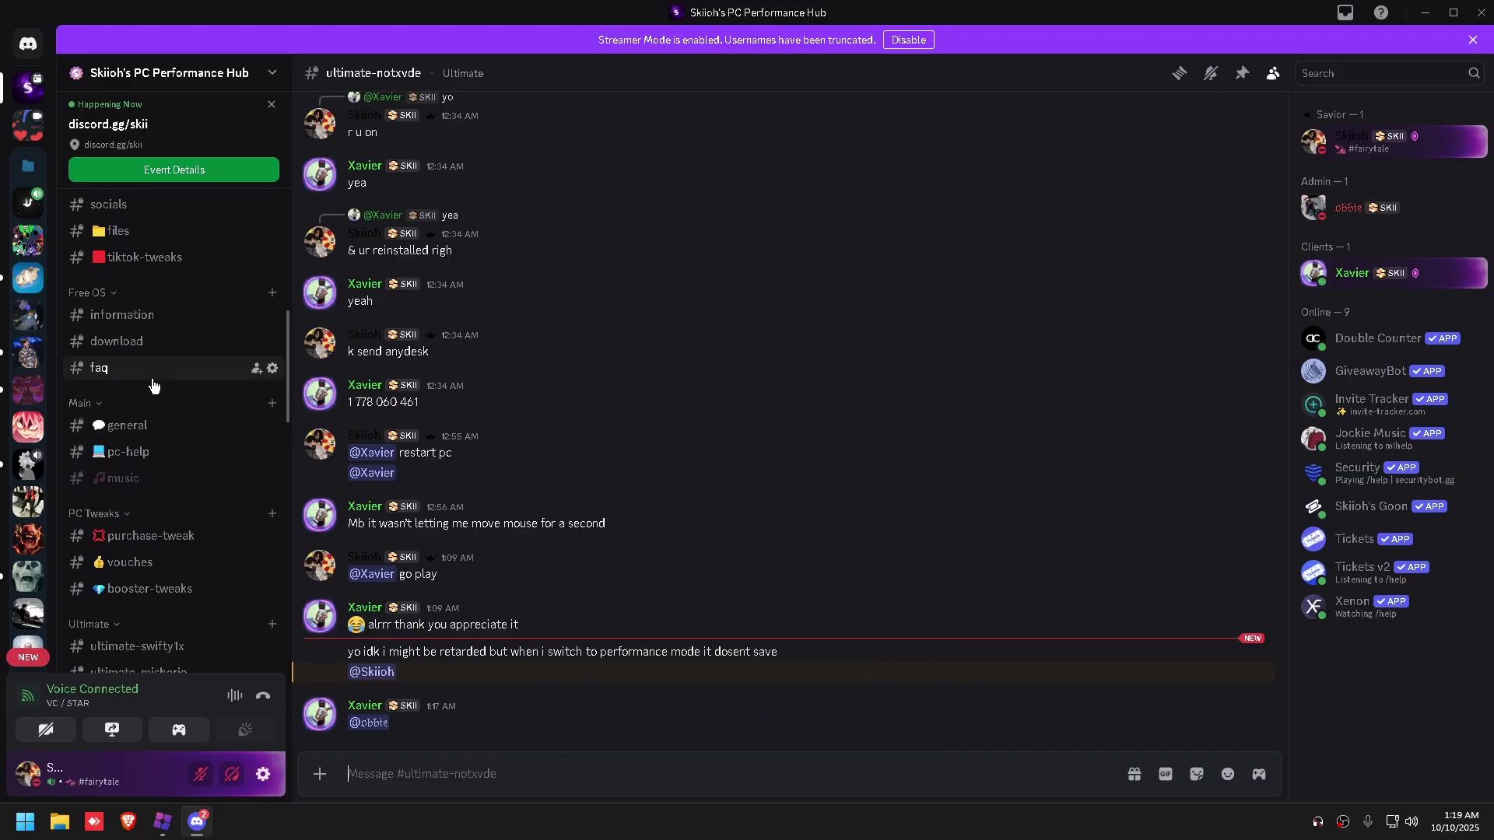
pyautogui.click(119, 230)
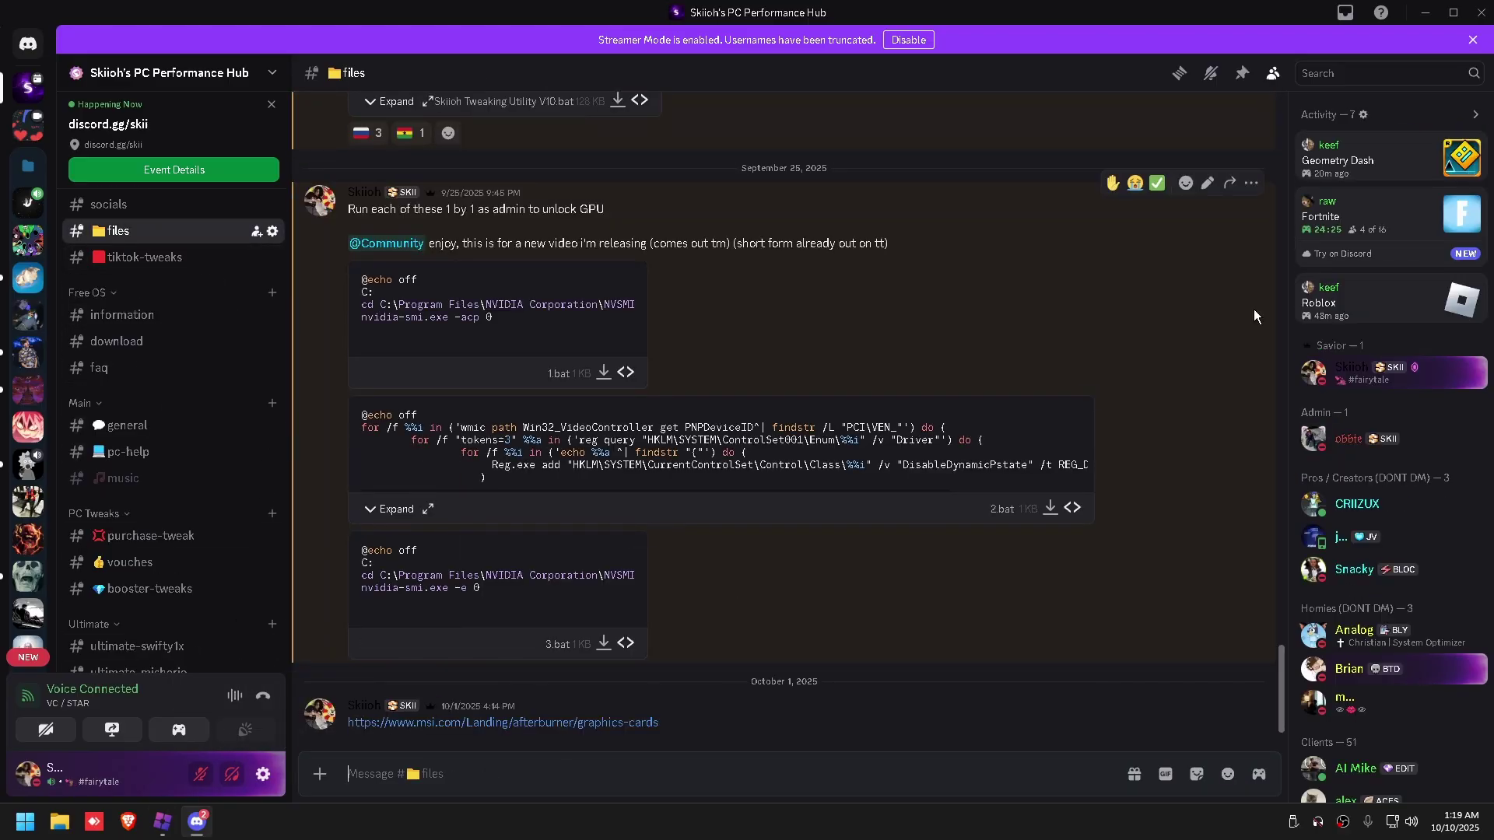
pyautogui.click(1482, 11)
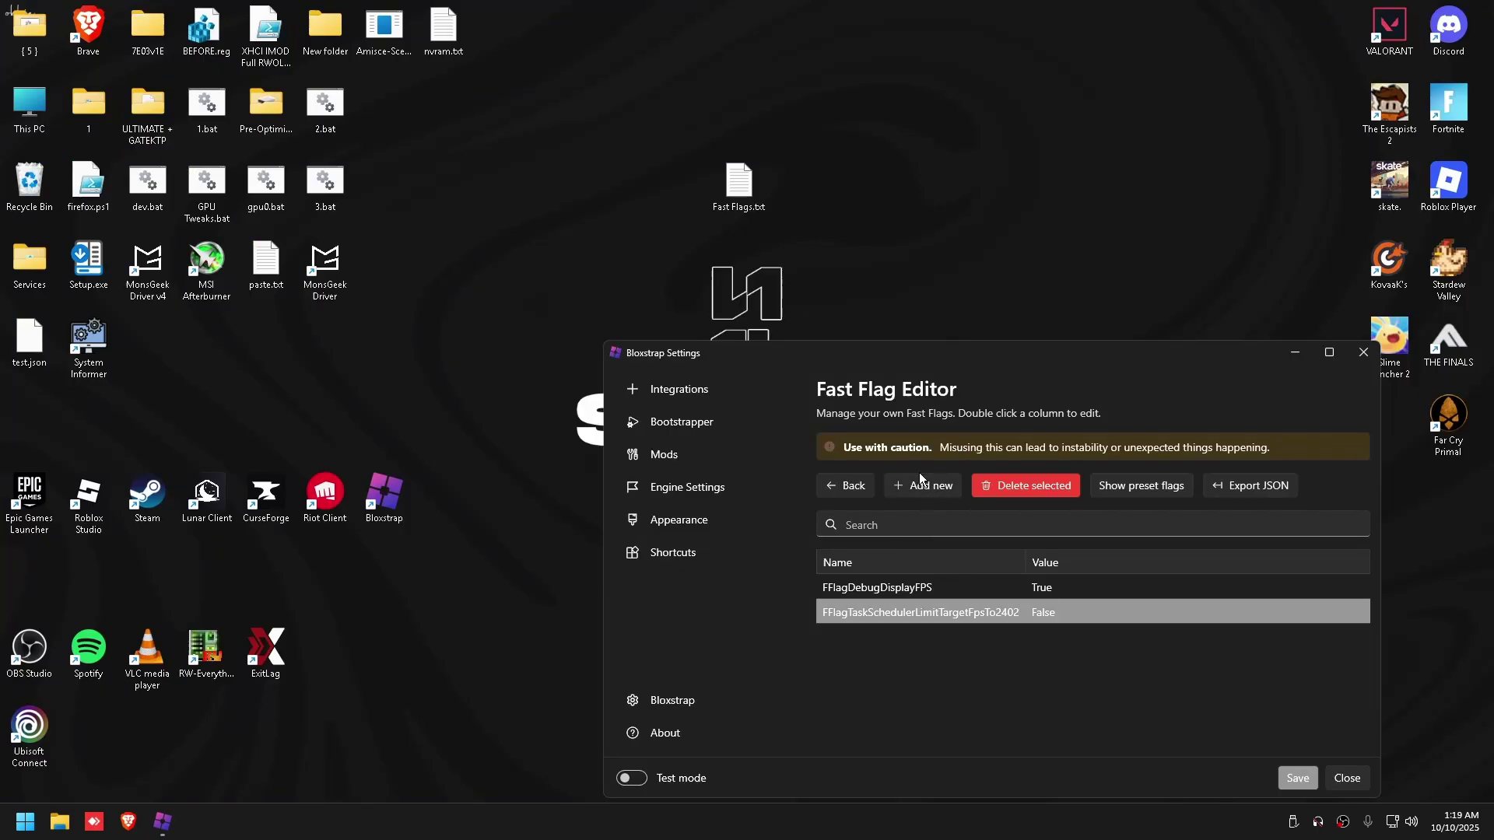
# Step: Start adding new Fast Flags through the Import JSON option, dismissing the file import
pyautogui.moveTo(958, 363); pyautogui.dragTo(764, 225)
pyautogui.click(723, 348)
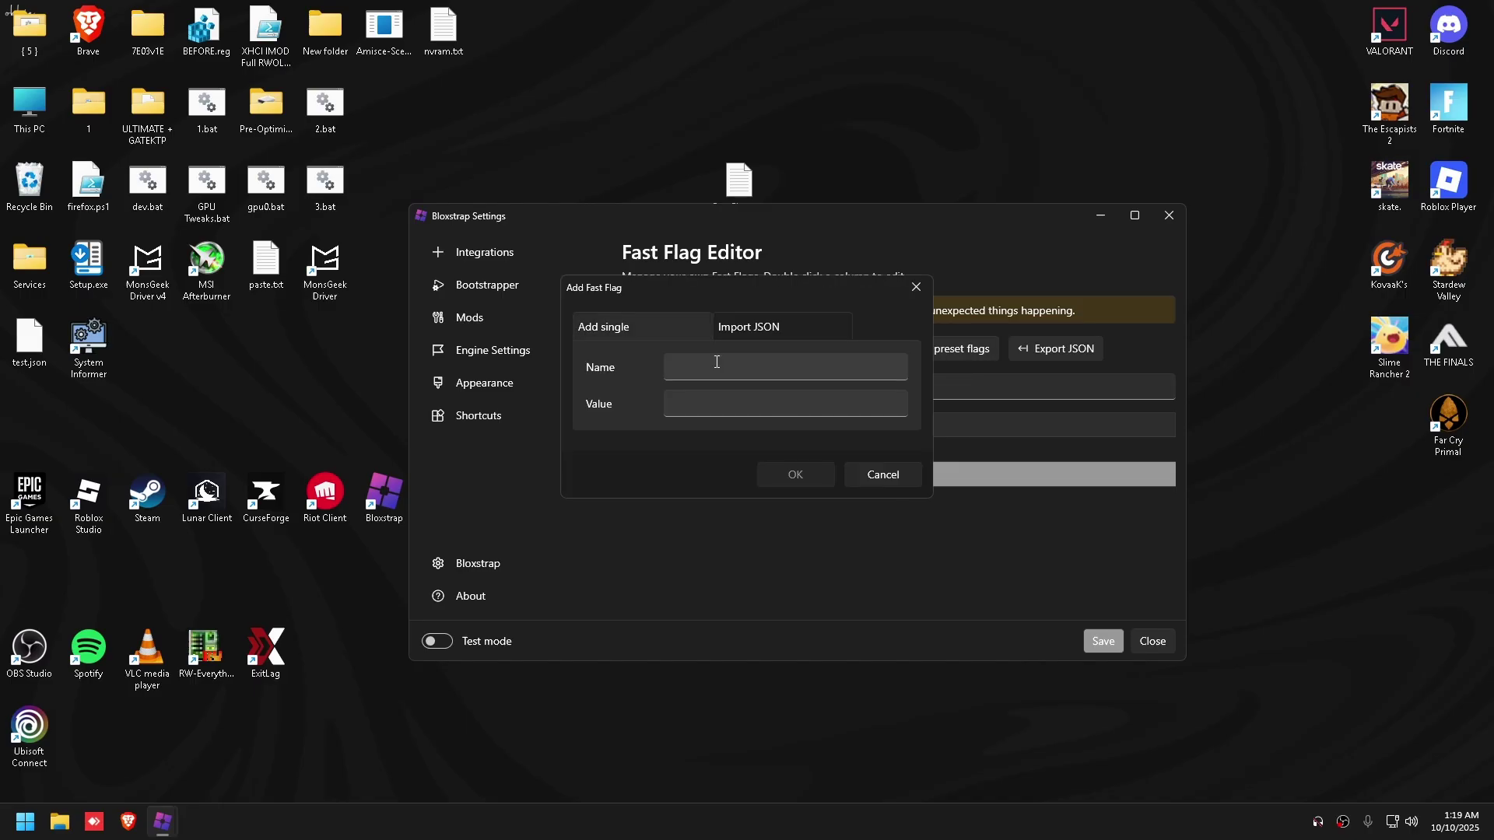
pyautogui.click(748, 327)
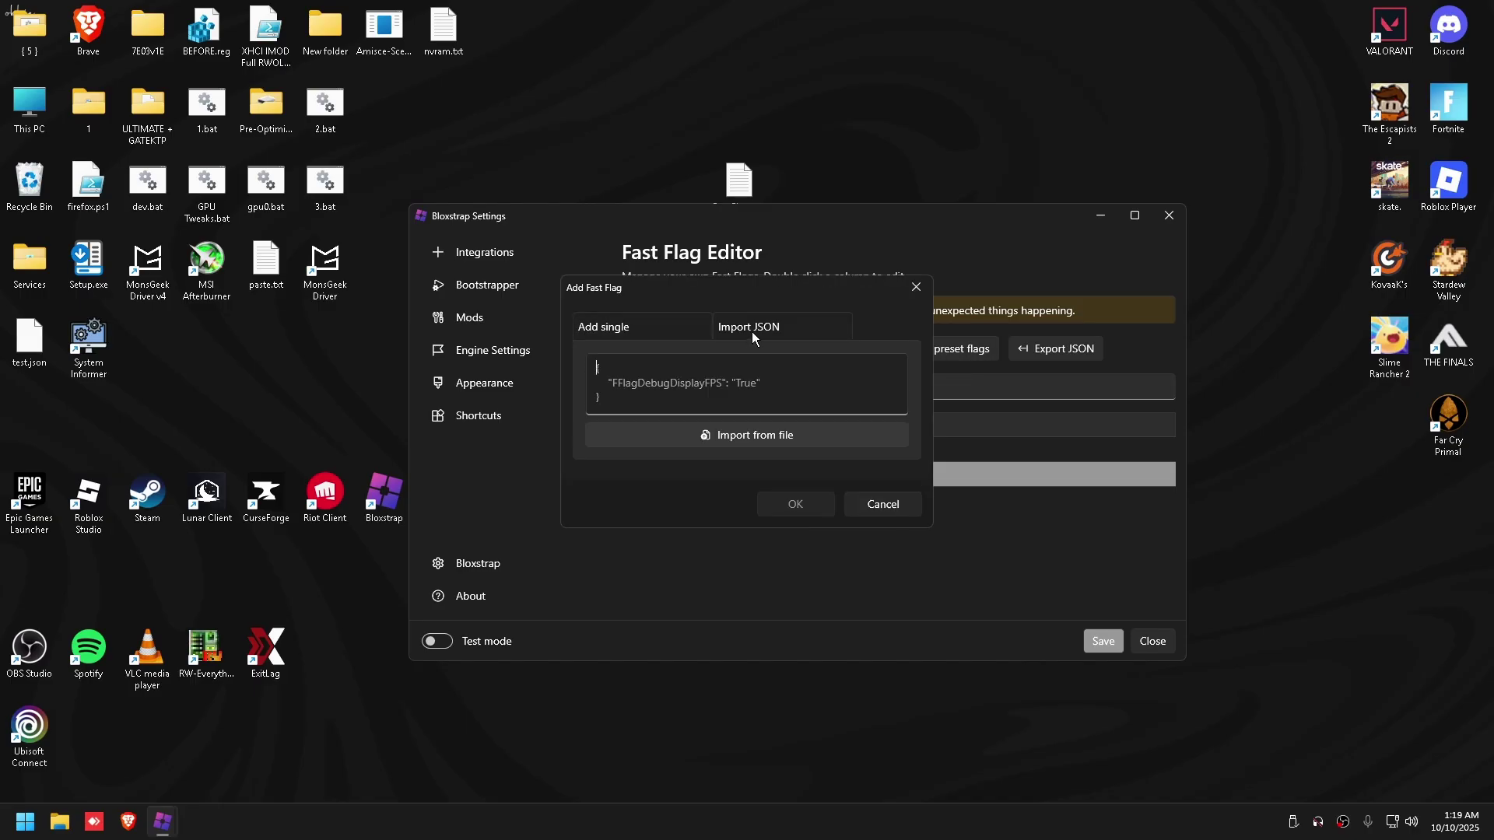
pyautogui.click(745, 438)
pyautogui.press('Escape')
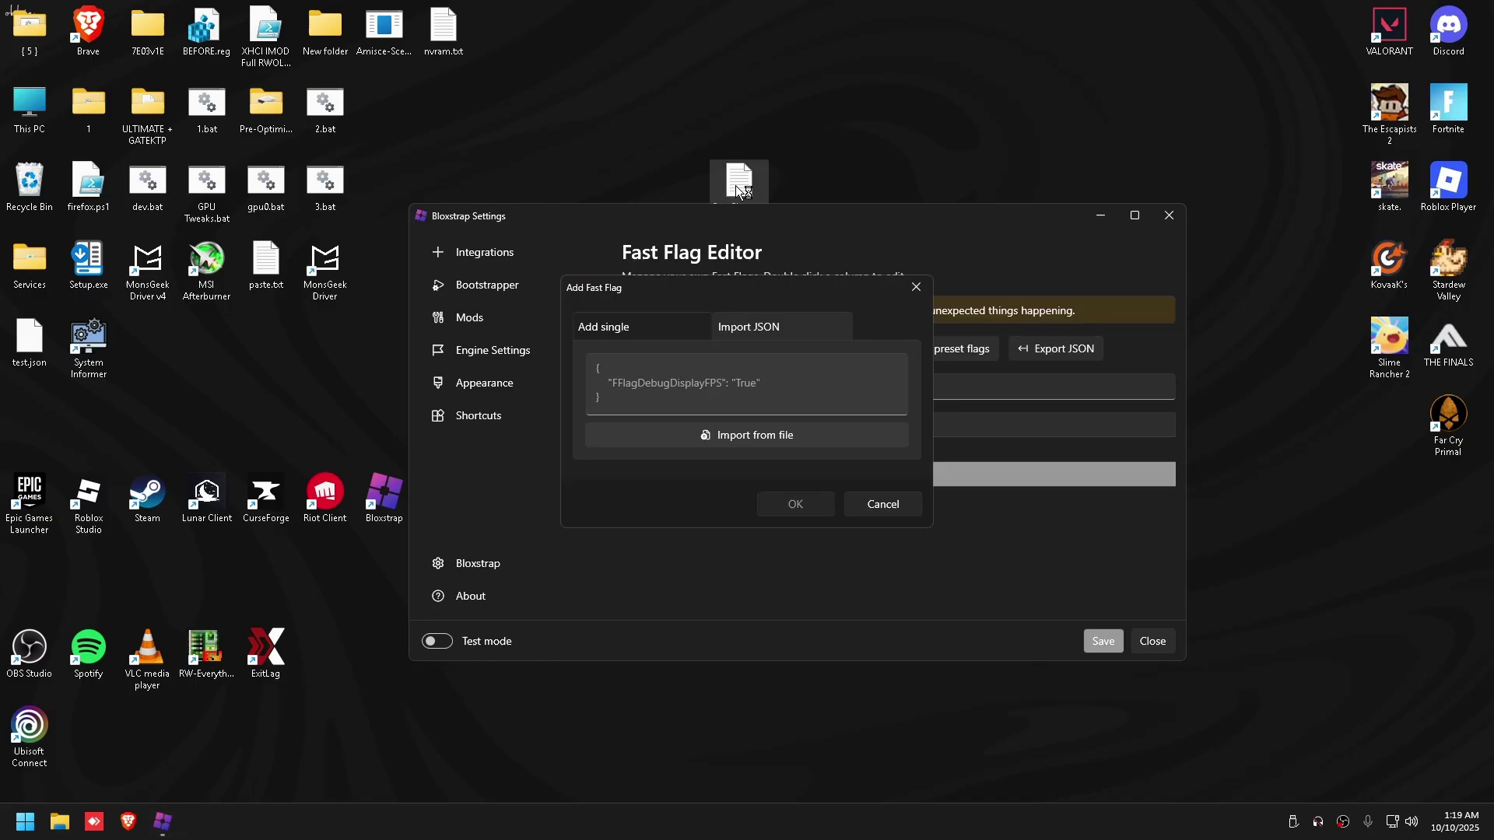
# Step: Copy the entire contents of Fast Flags.txt and paste them into the JSON import field
pyautogui.doubleClick(739, 181)
pyautogui.hotkey('ctrl', 'a')
pyautogui.hotkey('ctrl', 'c')
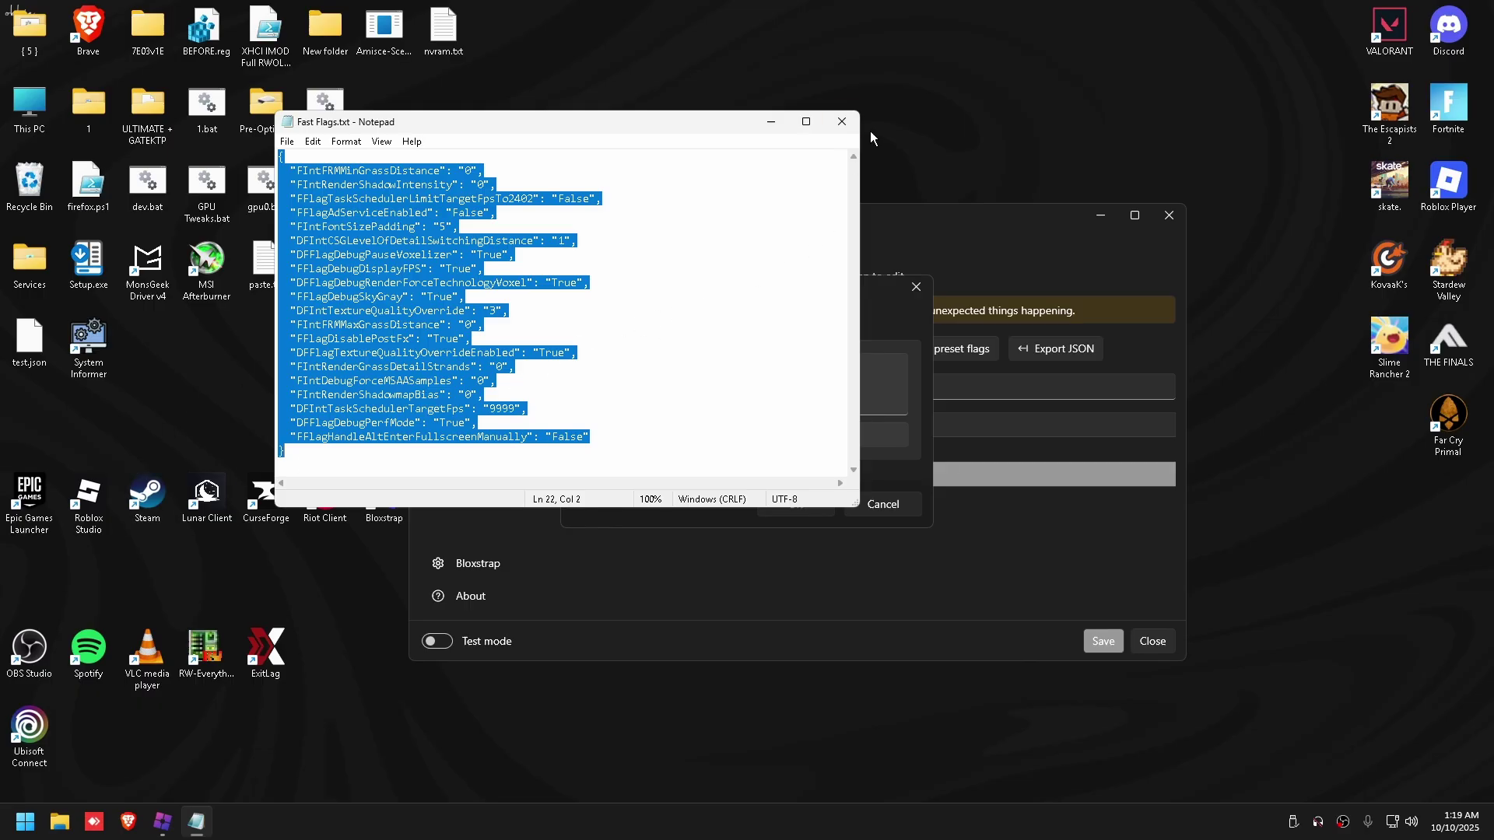
pyautogui.click(841, 121)
pyautogui.click(695, 396)
pyautogui.hotkey('ctrl', 'v')
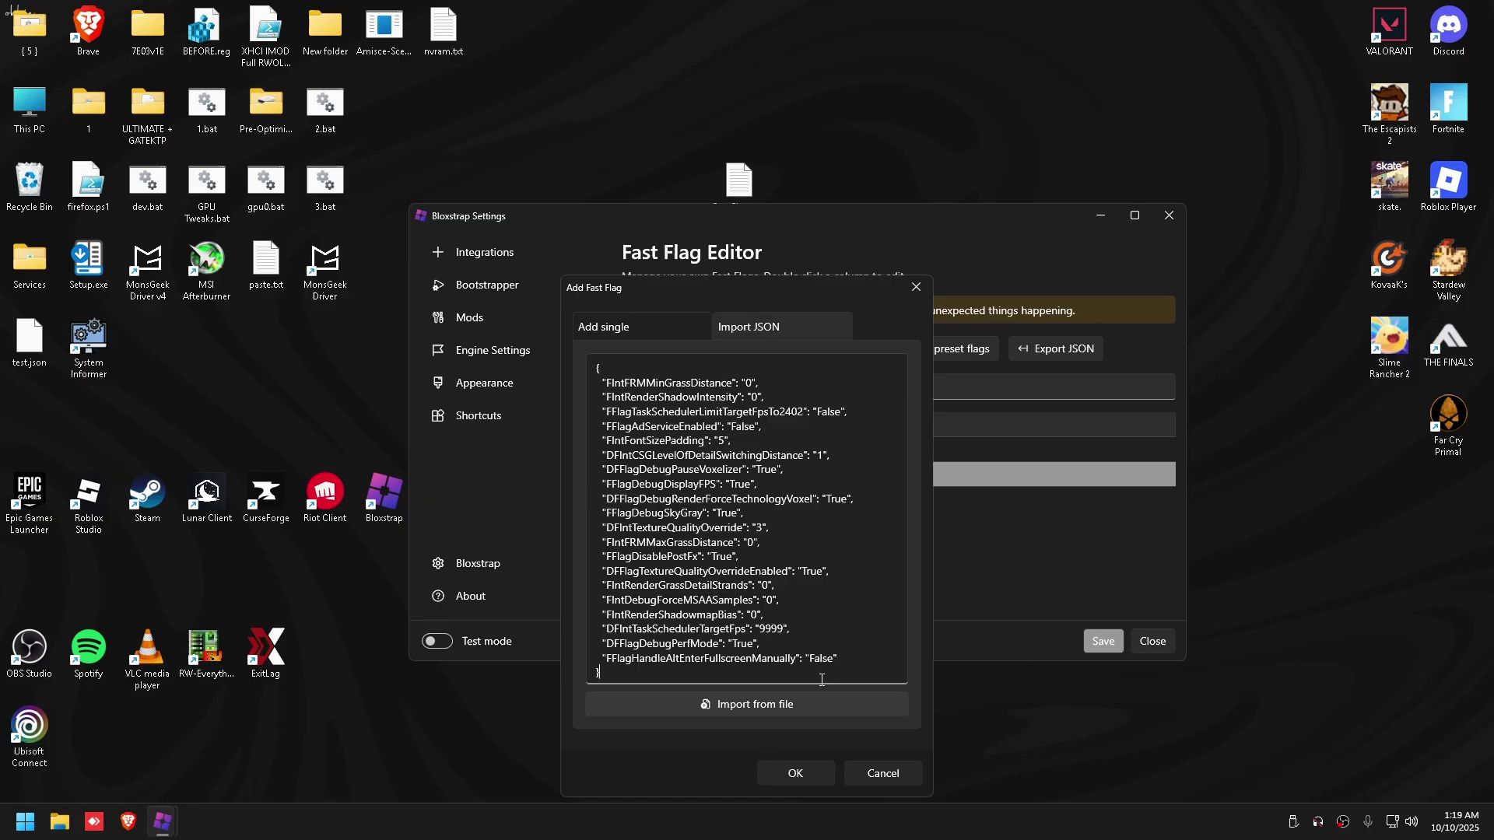
# Step: Import the pasted JSON flags, overwrite the conflicting values, and check the resulting flag list
pyautogui.click(811, 766)
pyautogui.click(824, 460)
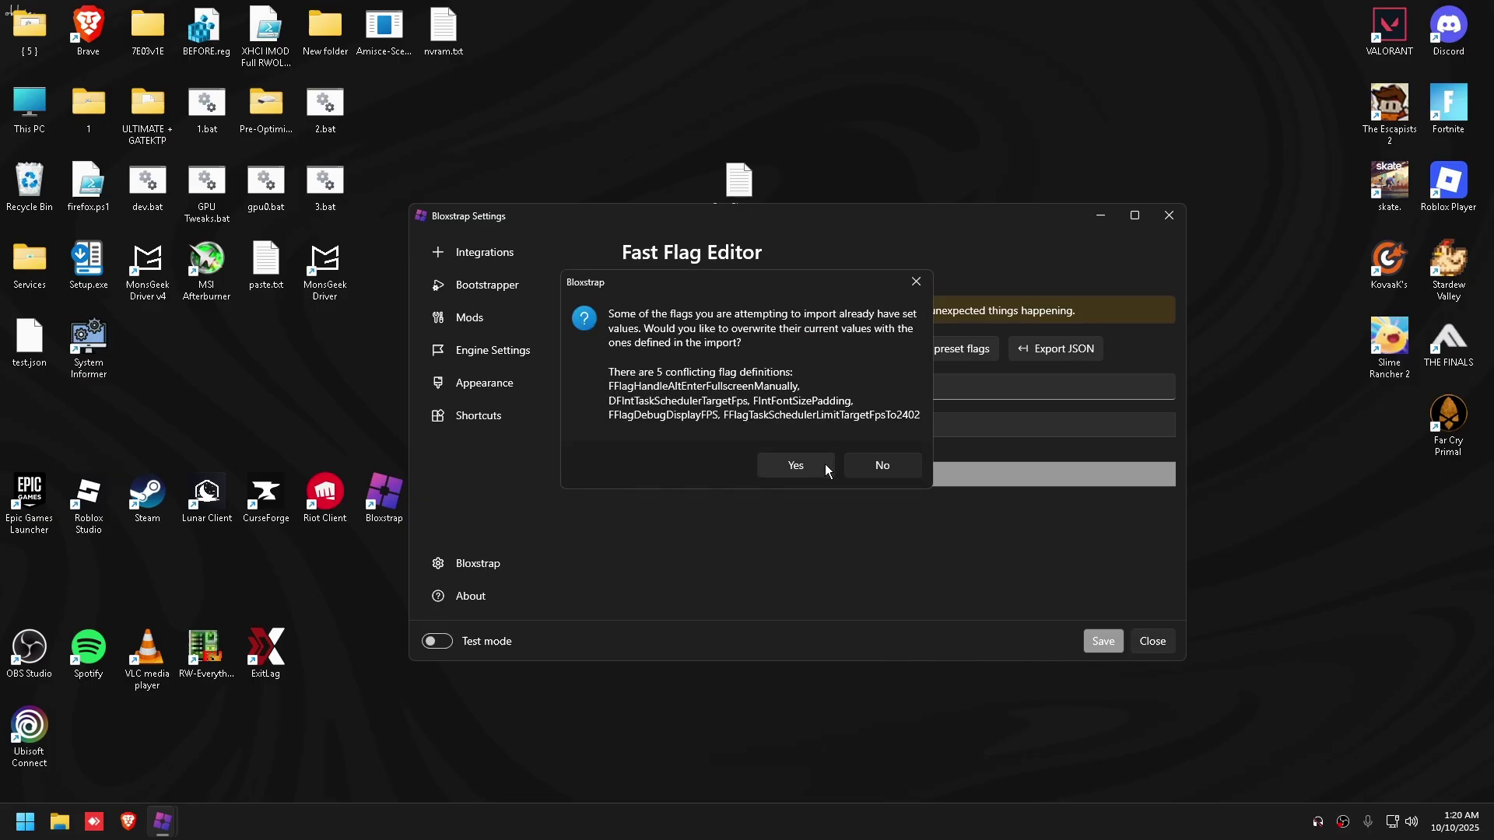
pyautogui.click(825, 464)
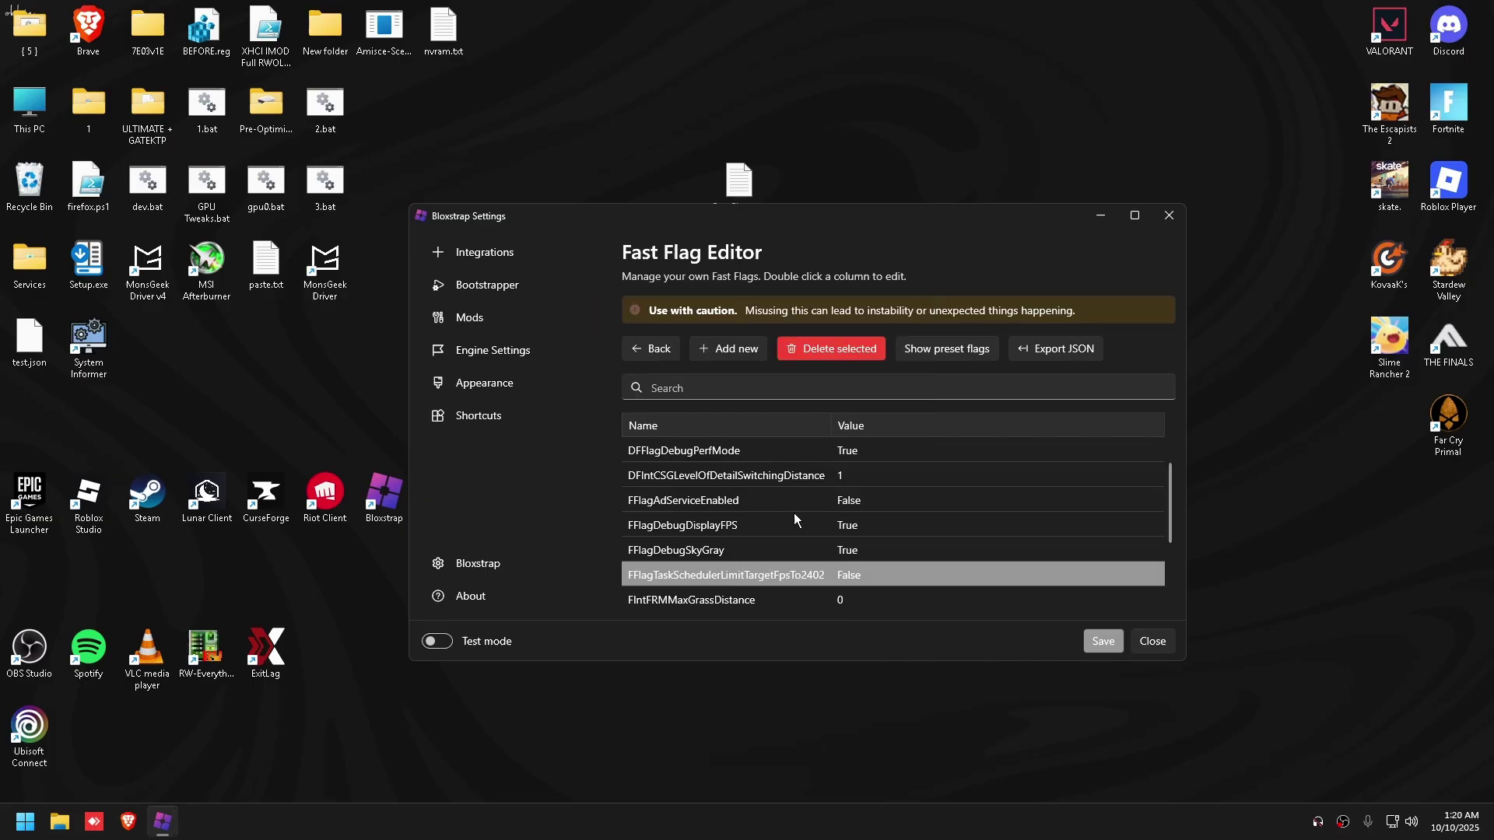
pyautogui.scroll(-2, 793, 512)
pyautogui.scroll(3, 781, 523)
pyautogui.scroll(-3, 781, 520)
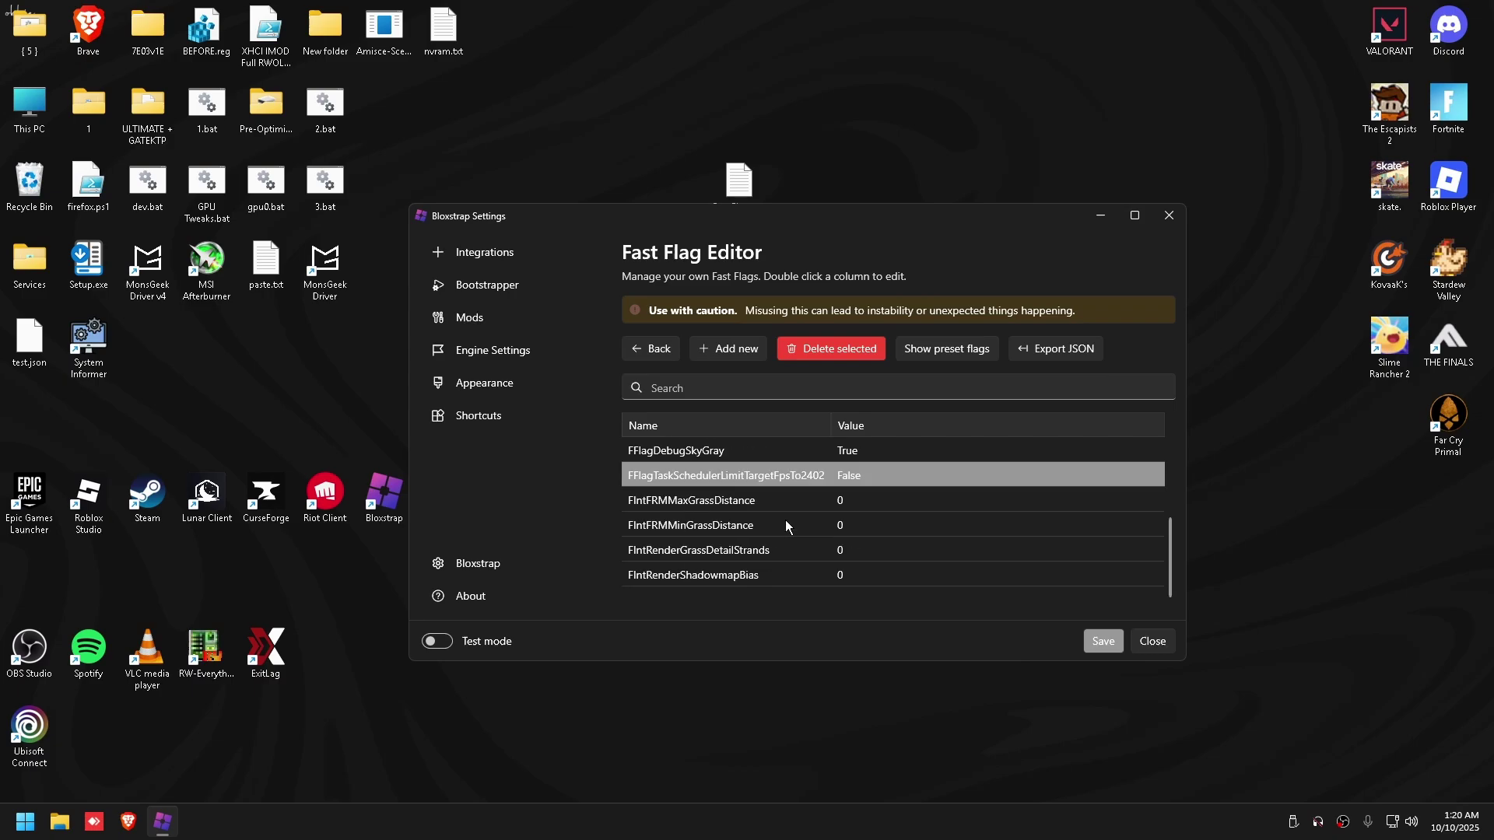
# Step: Save the Bloxstrap settings, dismissing the prompt to close without saving
pyautogui.click(1169, 216)
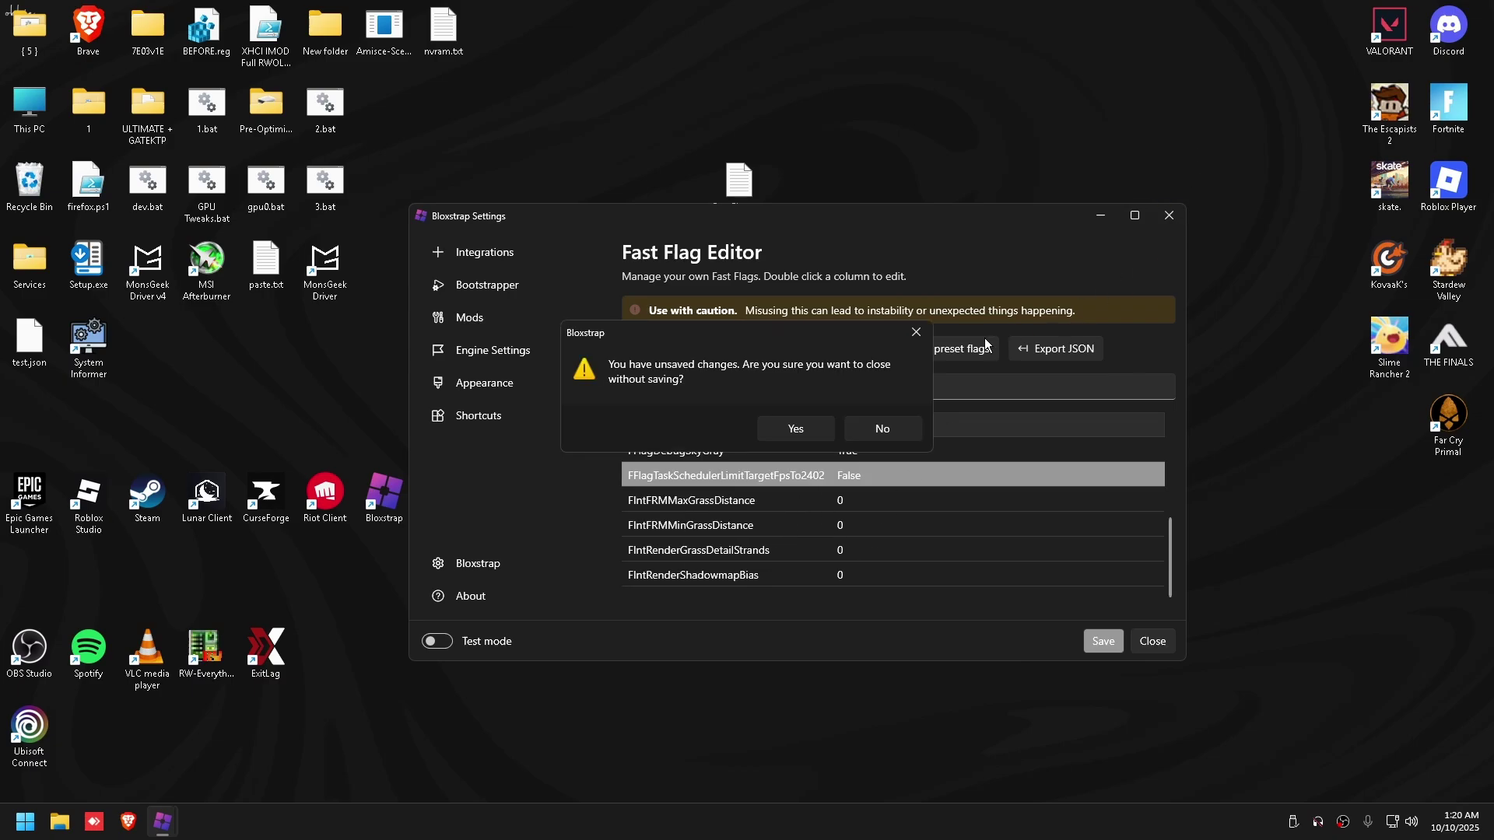
pyautogui.click(921, 342)
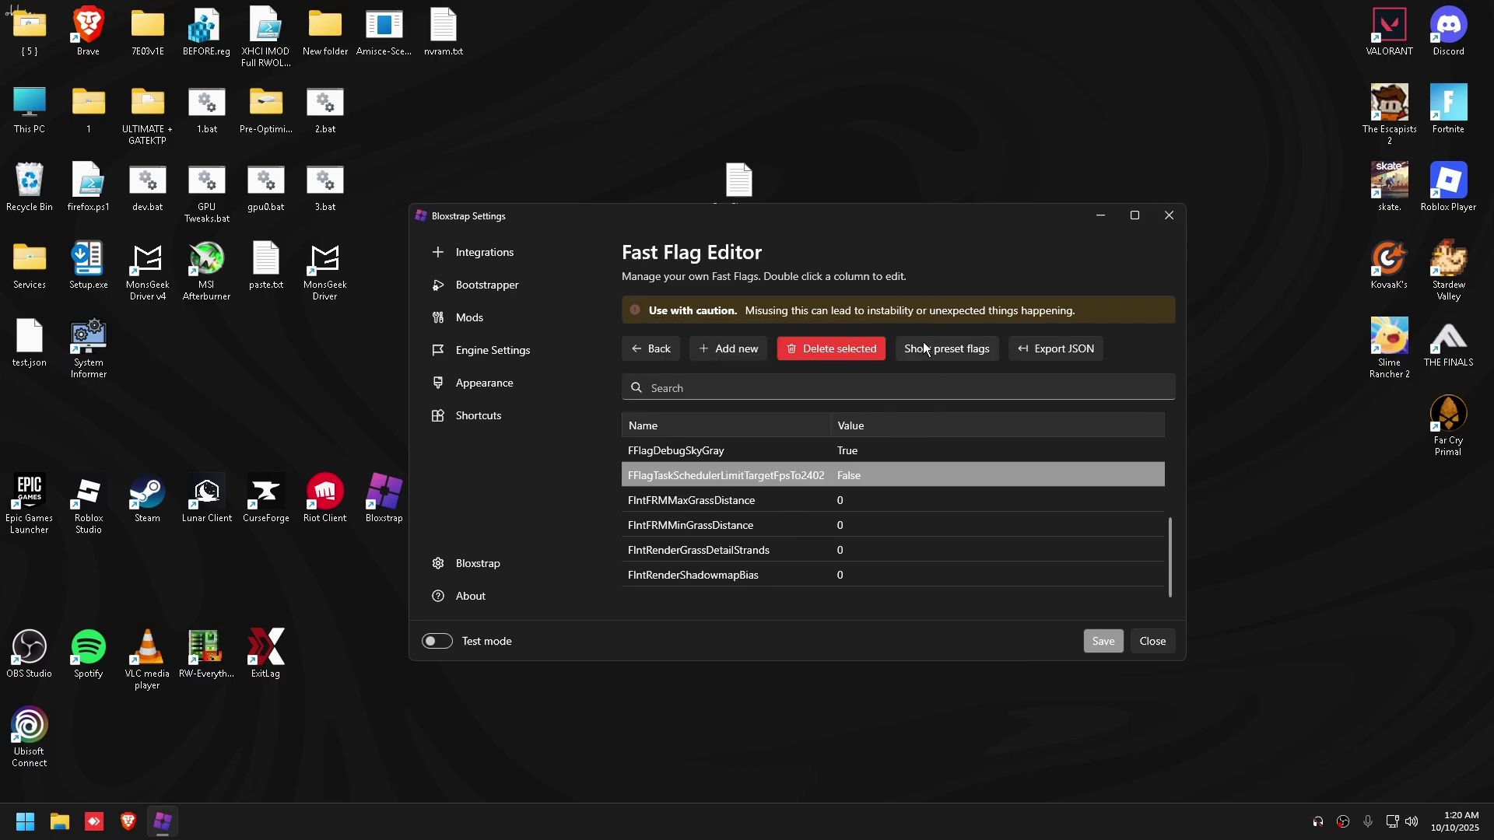
pyautogui.click(1098, 644)
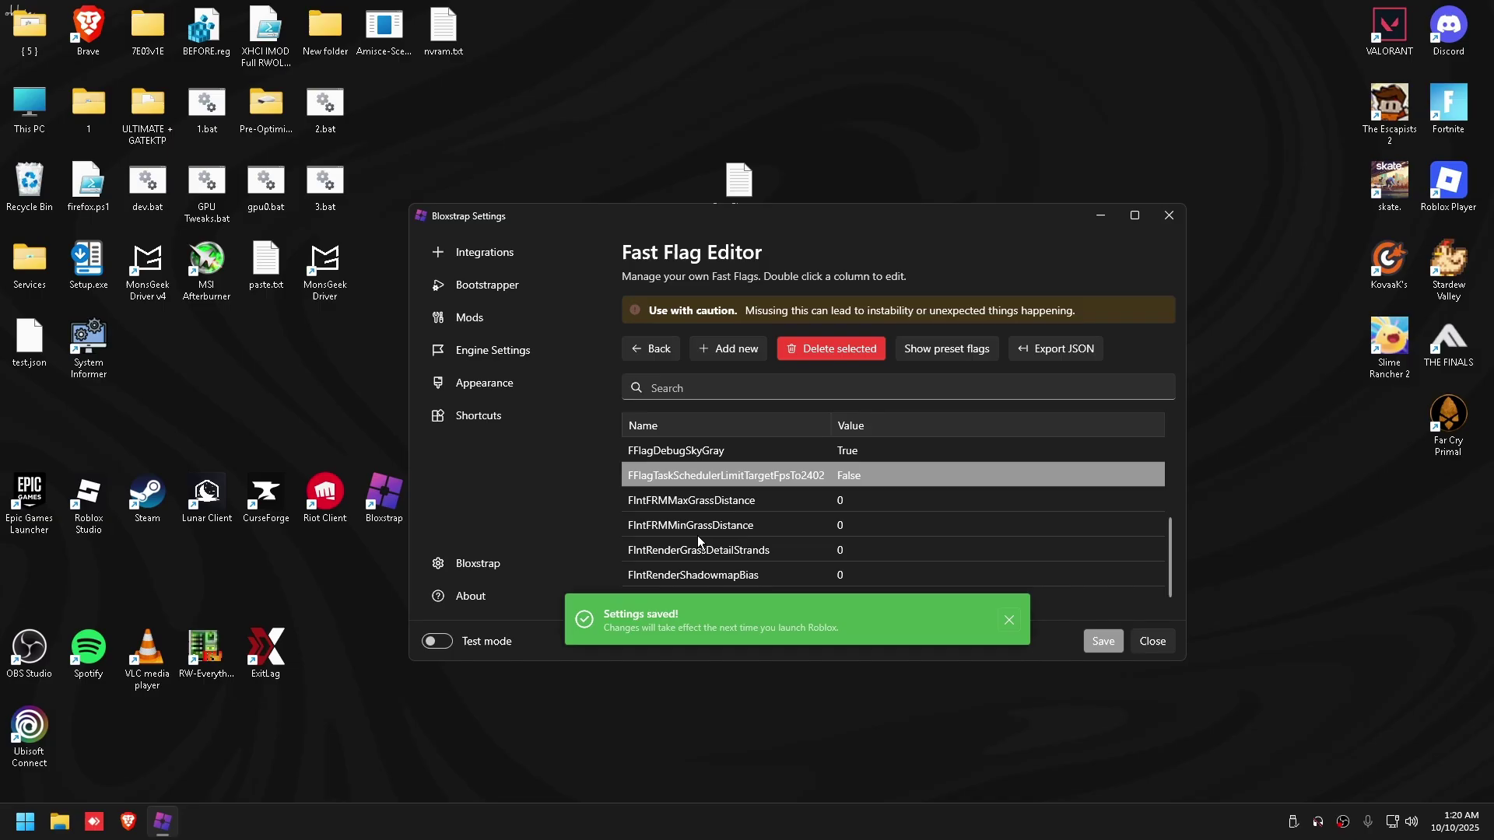
# Step: Check the rendering options in Engine Settings and close Bloxstrap Settings
pyautogui.click(484, 343)
pyautogui.scroll(3, 899, 484)
pyautogui.scroll(3, 901, 481)
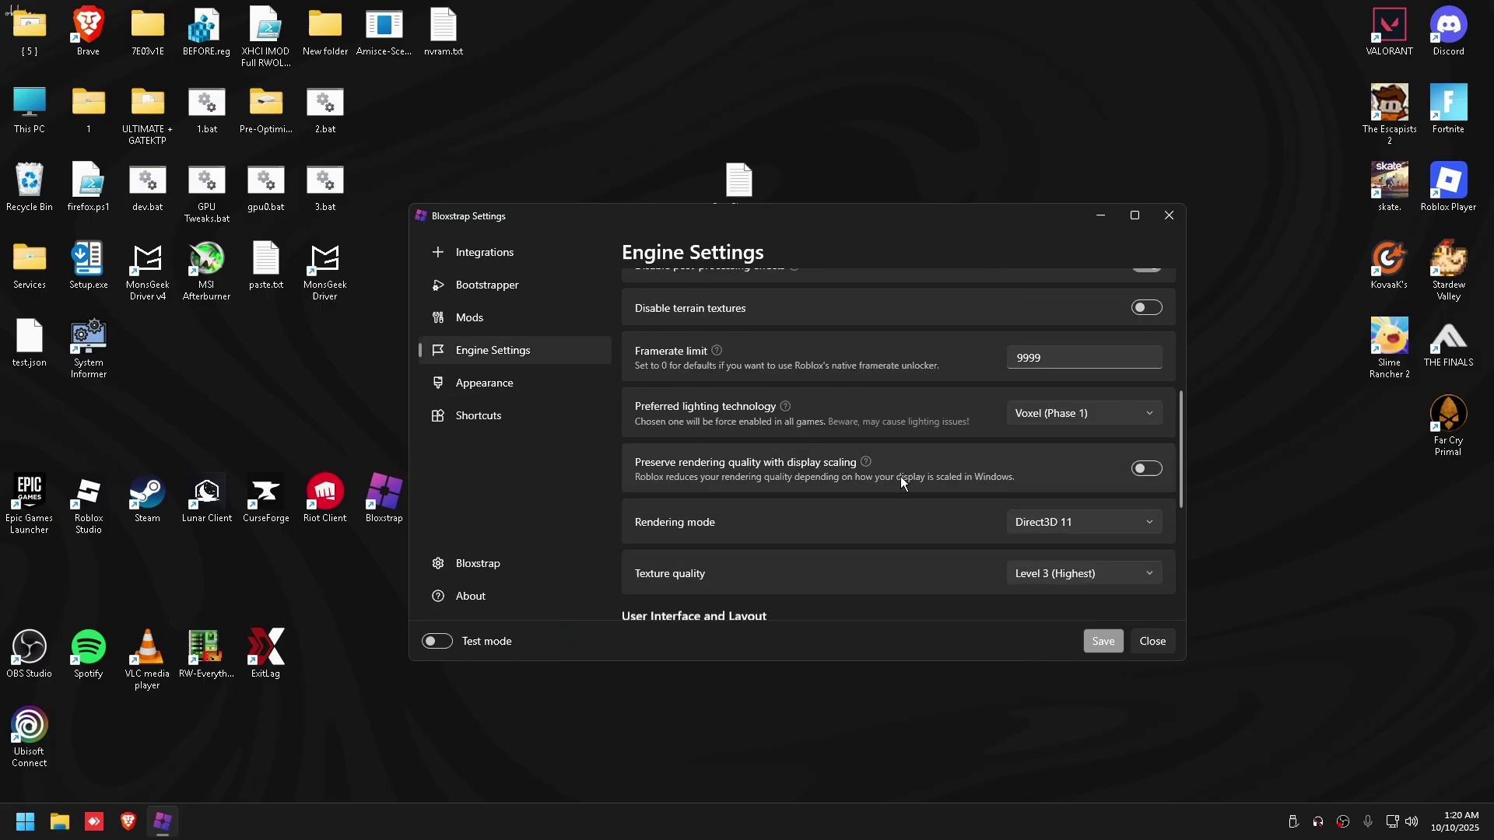
pyautogui.click(1167, 218)
# Step: Open roblox.com in the Brave browser and deploy into the Free for All match with Loadout 1
pyautogui.write('roblox.com')
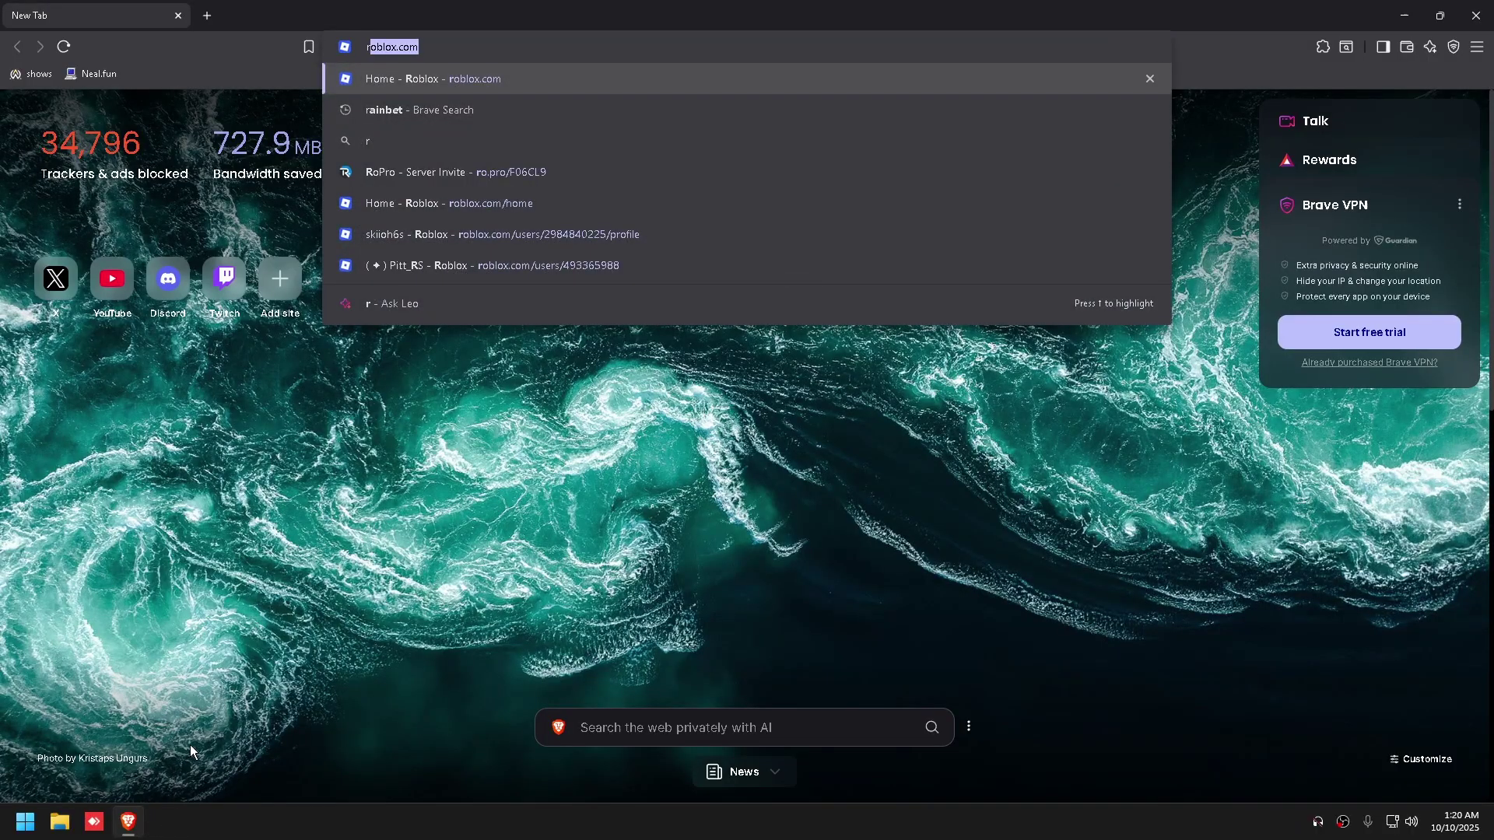
pyautogui.press('Return')
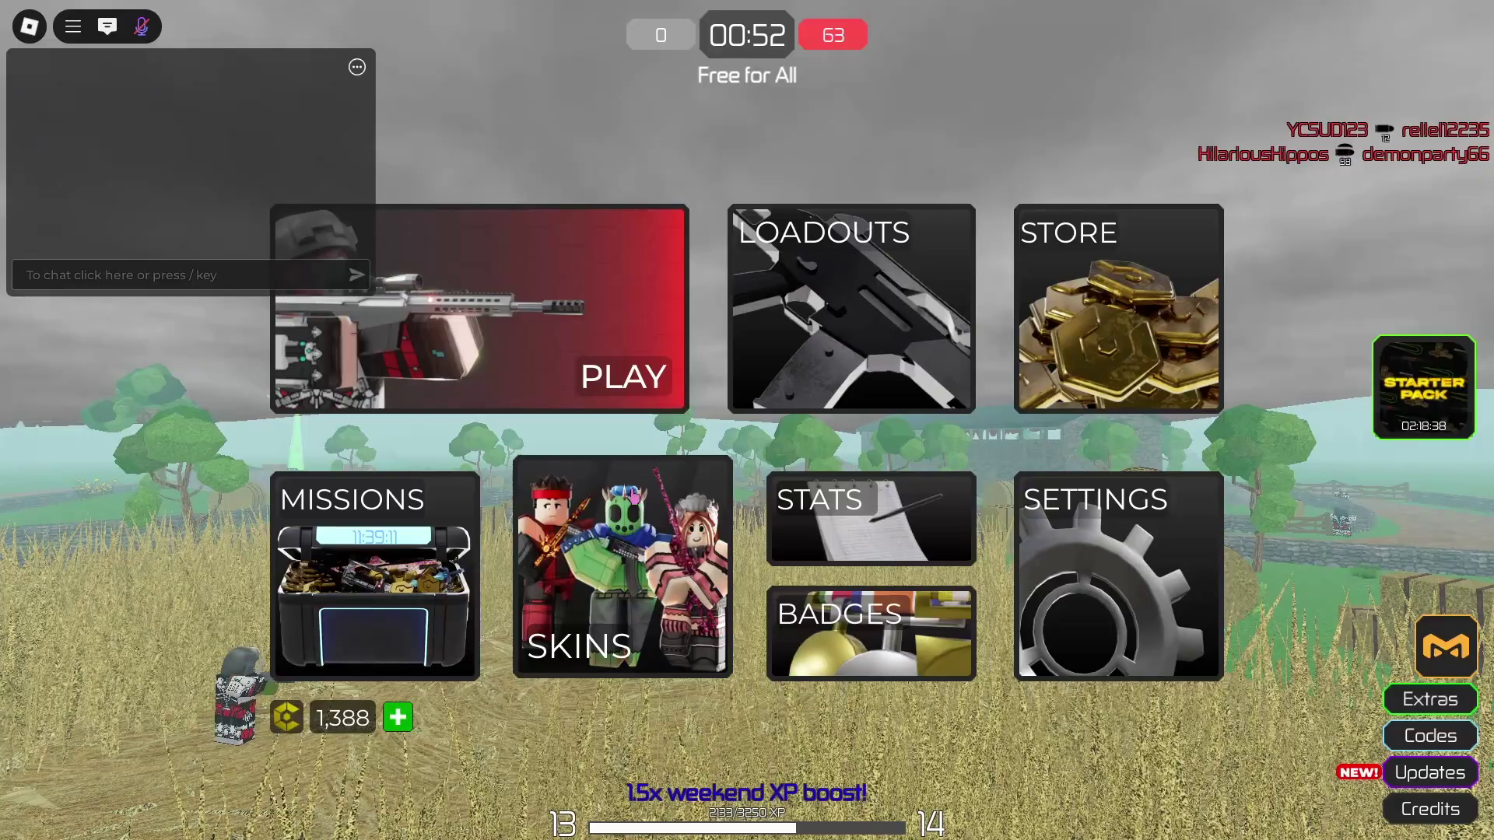
pyautogui.click(545, 255)
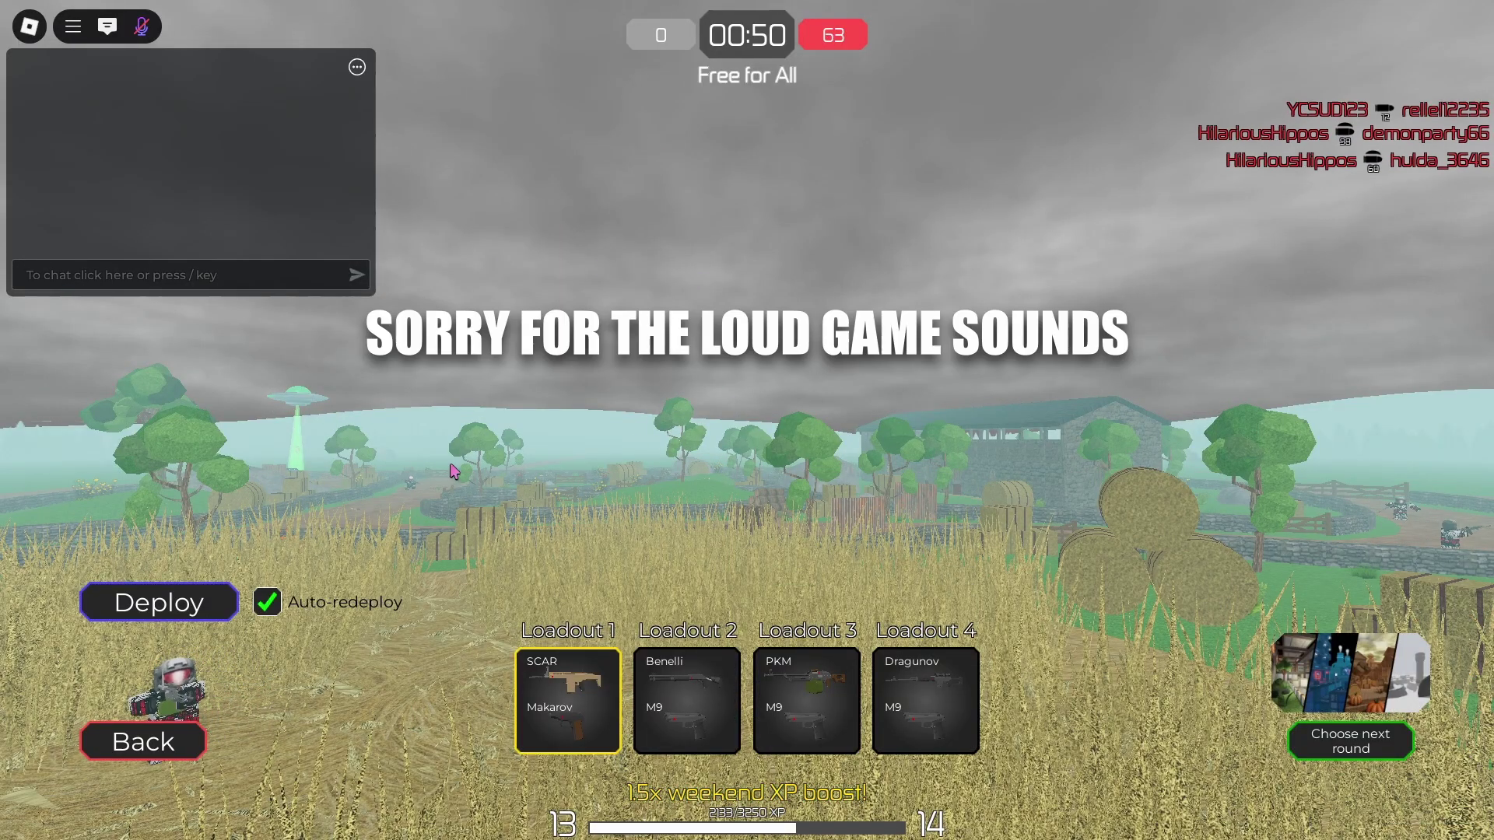
pyautogui.click(198, 602)
pyautogui.press('w')
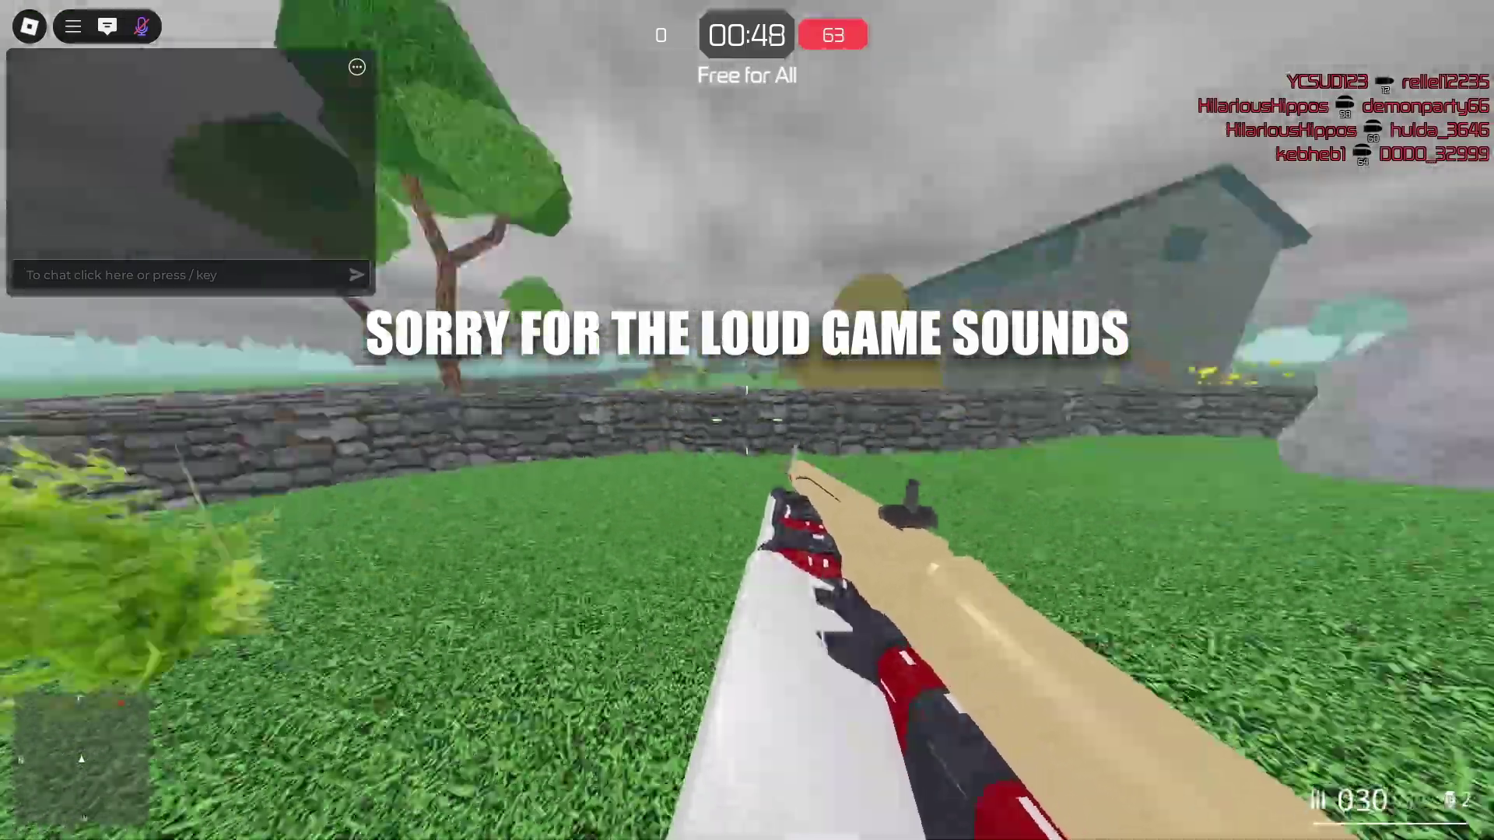
# Step: Advance across the farm map with the sidearm, fire at opponents near the stone barn, and reload
pyautogui.press('w')
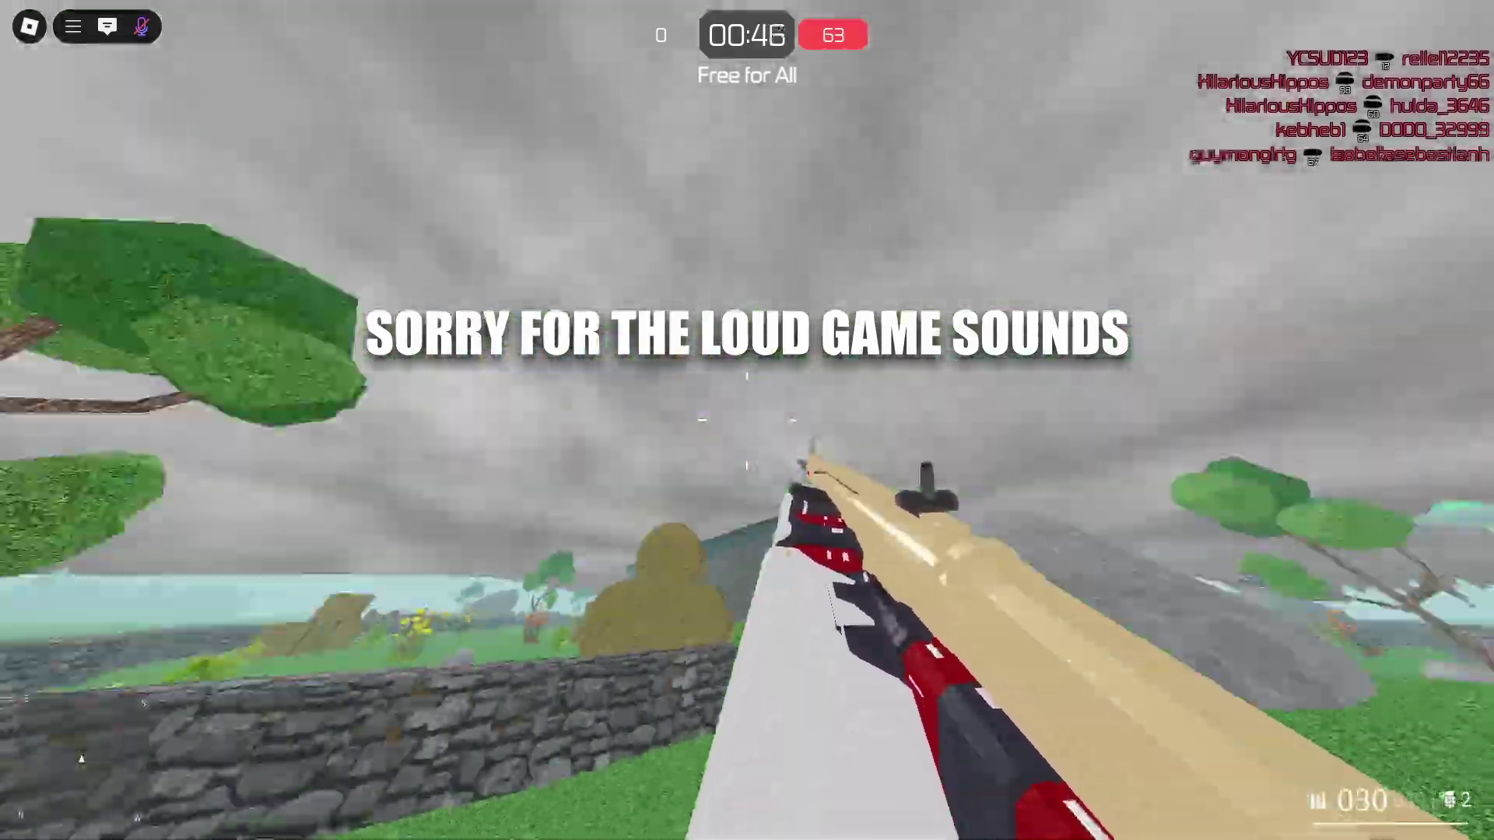
pyautogui.press('2')
pyautogui.press('w')
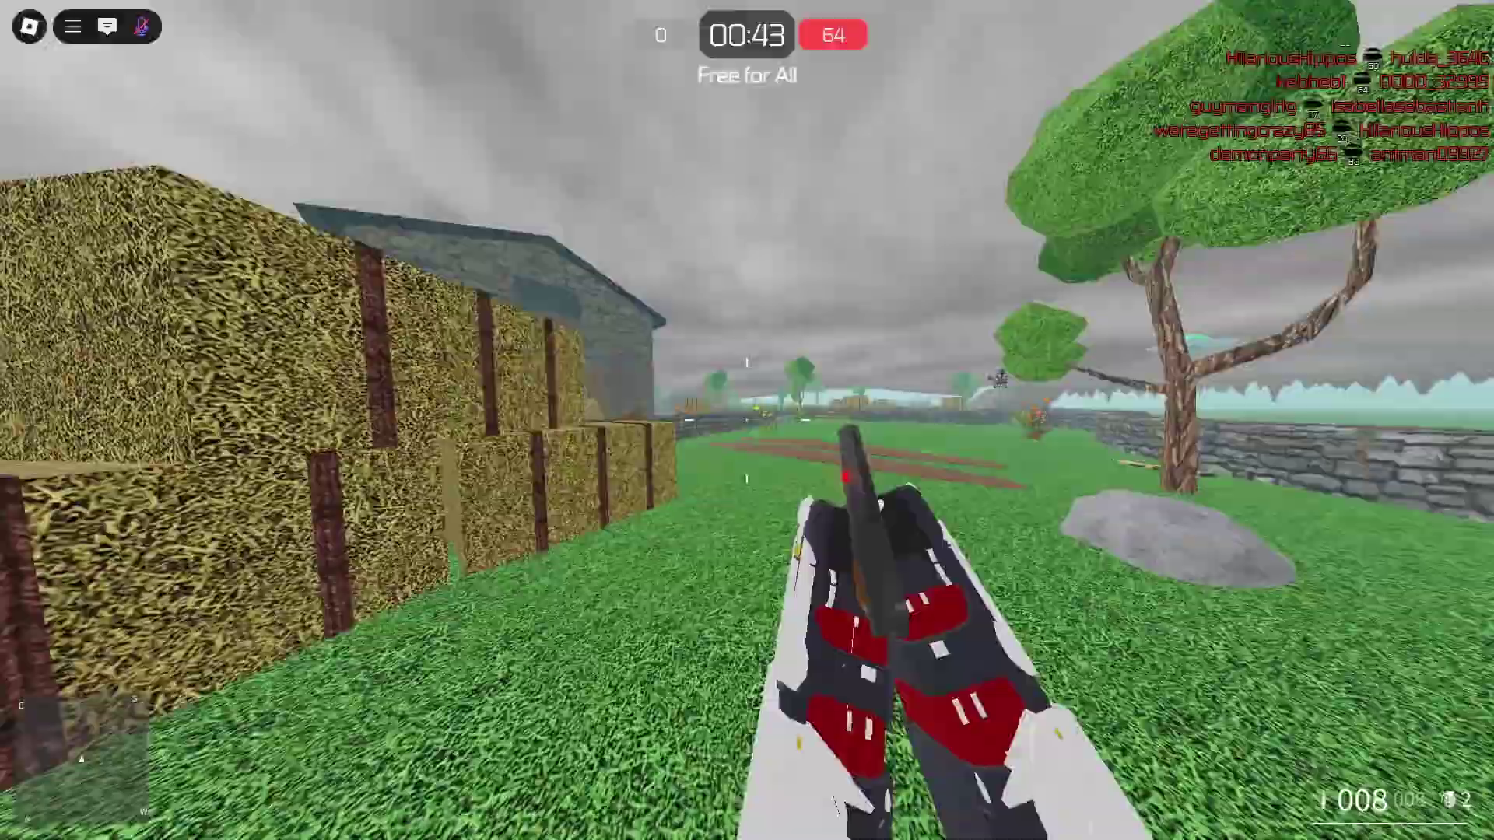
pyautogui.press('w')
pyautogui.click(746, 420)
pyautogui.click(747, 420)
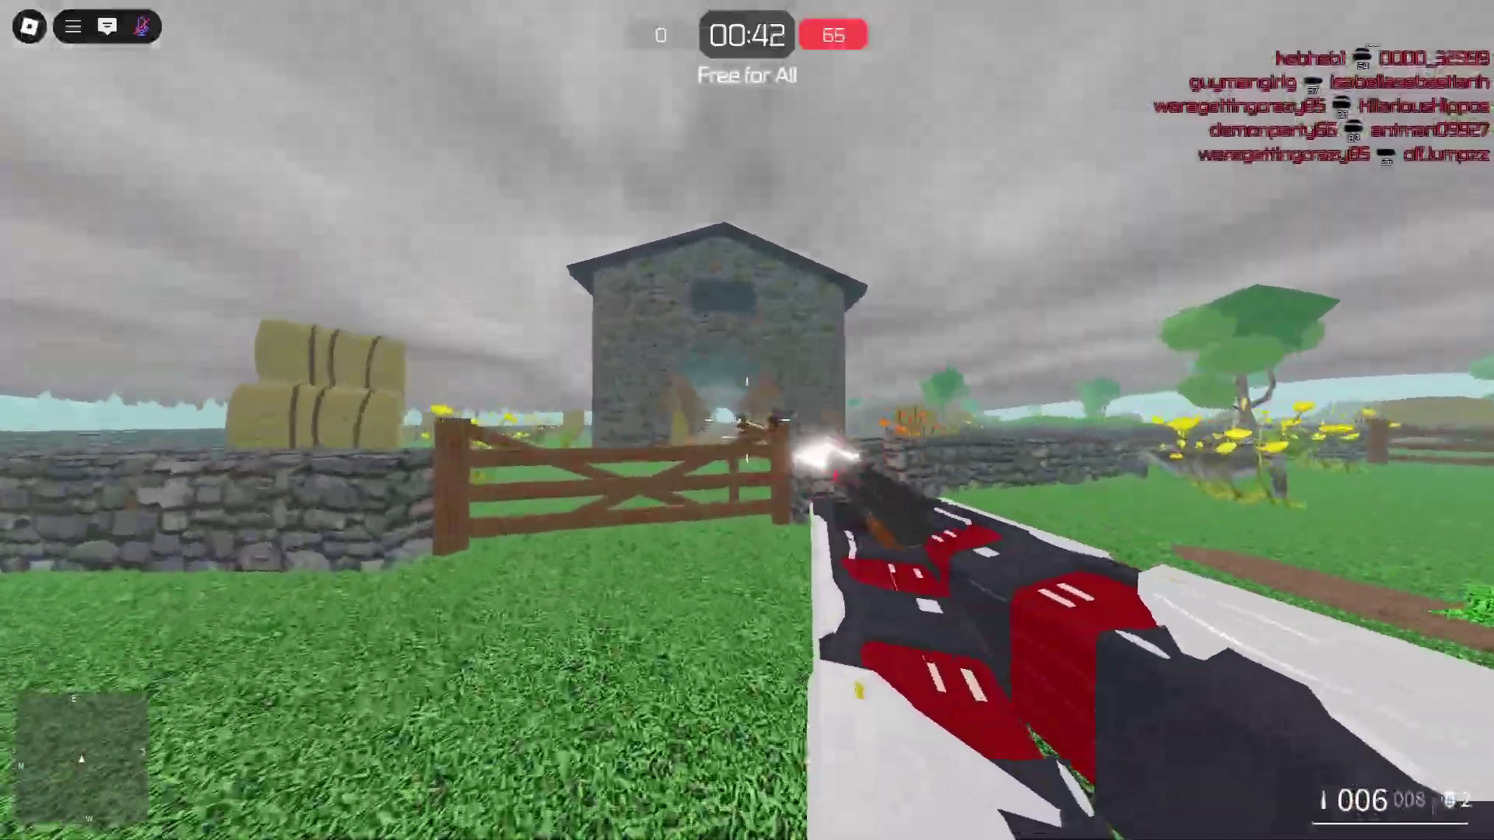
pyautogui.press('space')
pyautogui.click(746, 421)
# Step: Switch to the primary rifle and fire at the distant opponent along the stone wall
pyautogui.click(747, 420)
pyautogui.click(747, 420)
pyautogui.click(747, 420)
pyautogui.press('w')
pyautogui.press('r')
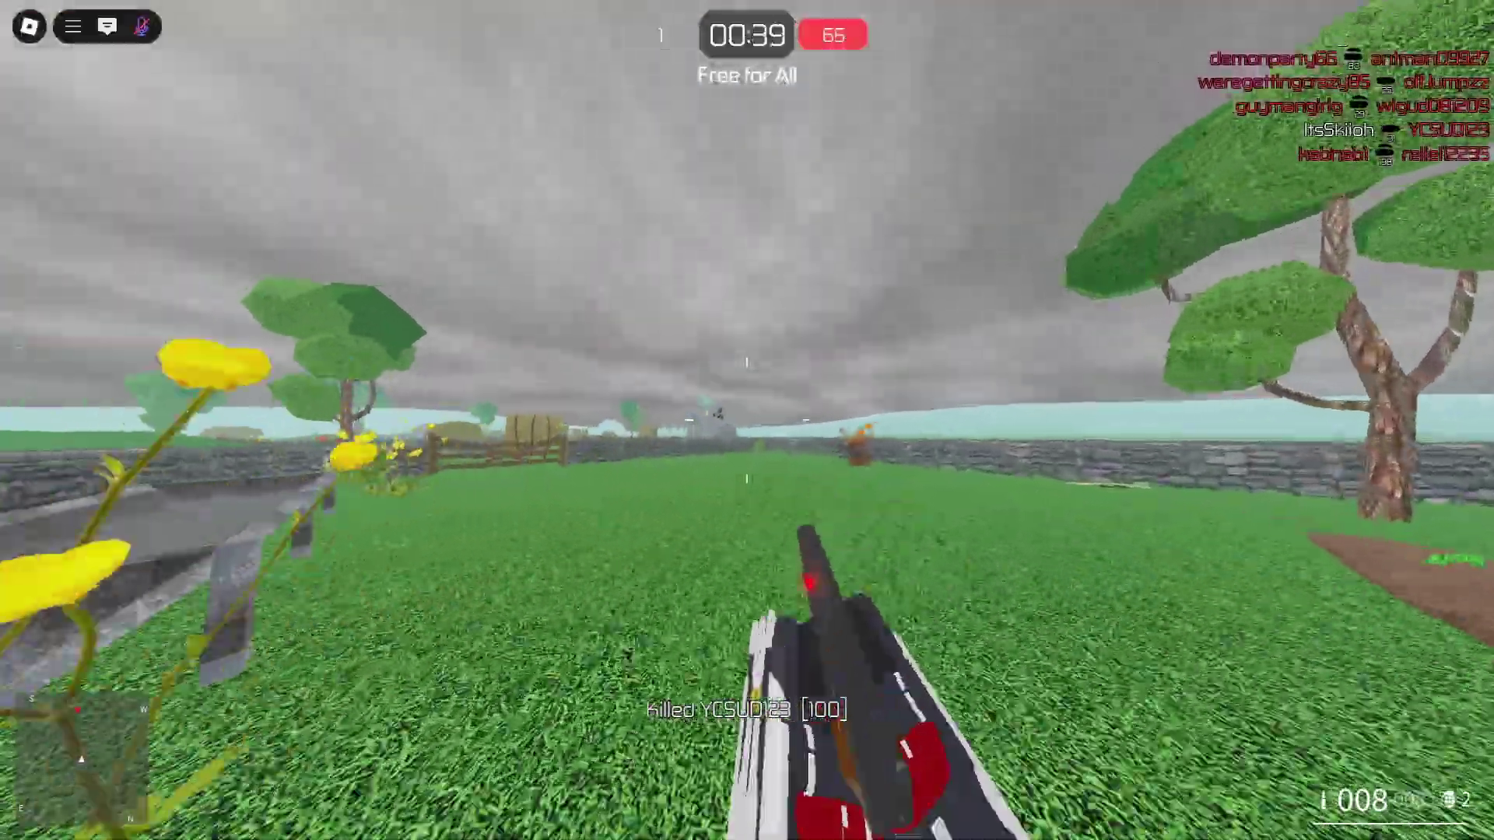
pyautogui.press('1')
pyautogui.click(747, 420)
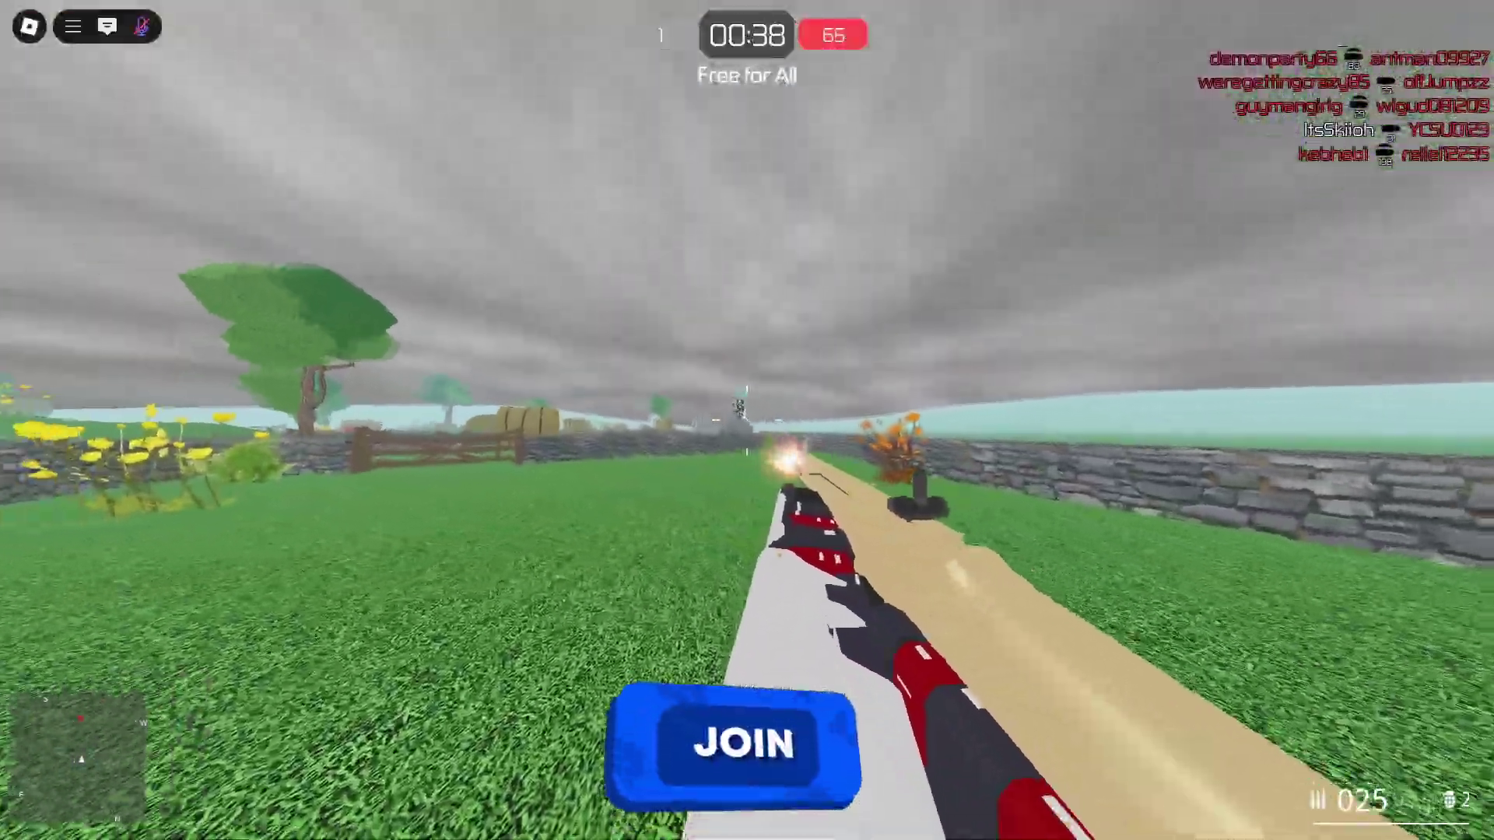
pyautogui.click(747, 420)
pyautogui.click(747, 421)
# Step: Check the frame rate and graphics settings in Roblox, turn Performance Stats on, and resume the match
pyautogui.press('Escape')
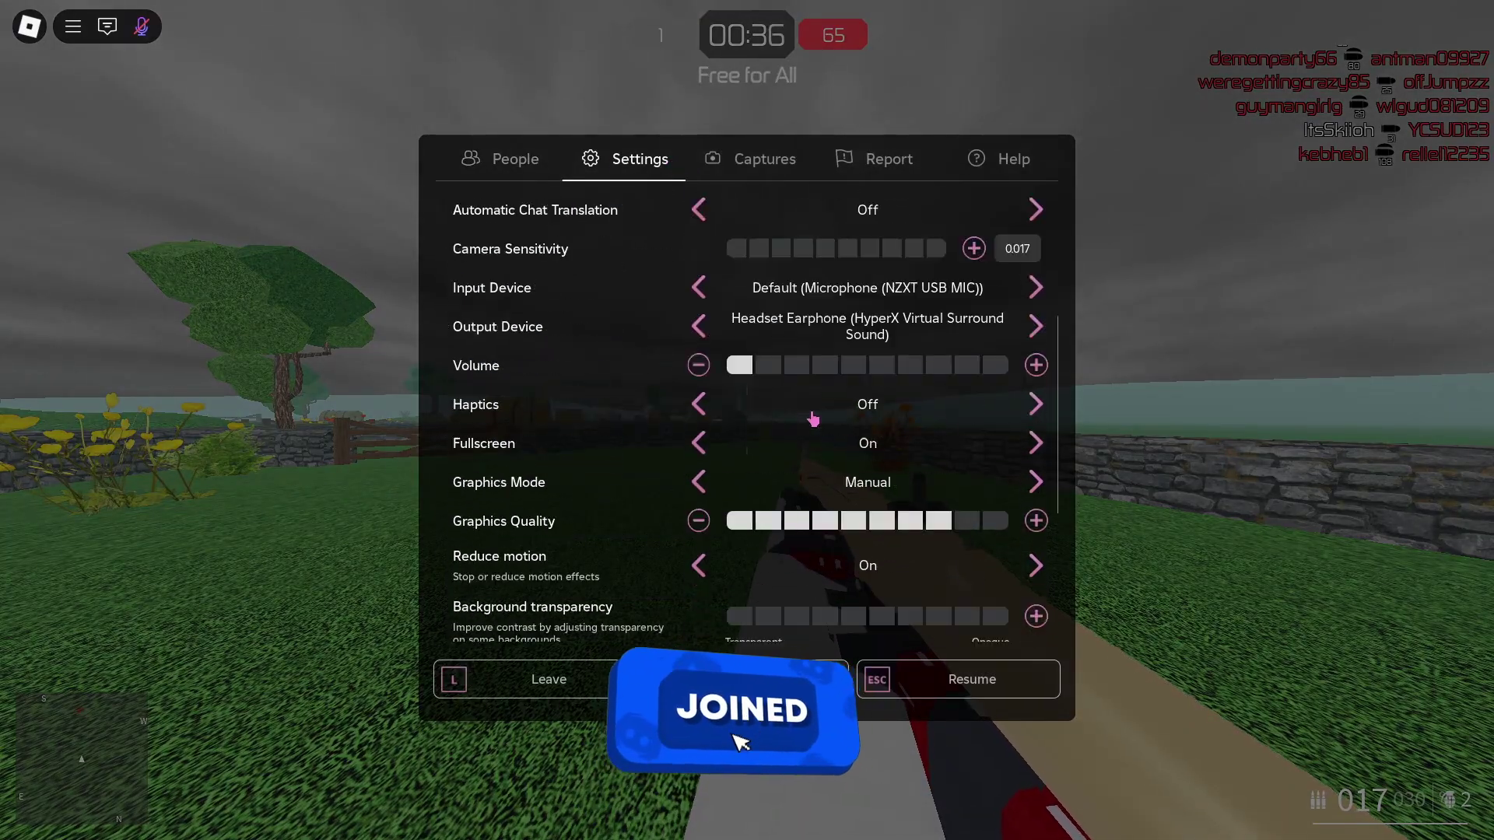
pyautogui.click(780, 366)
pyautogui.click(732, 519)
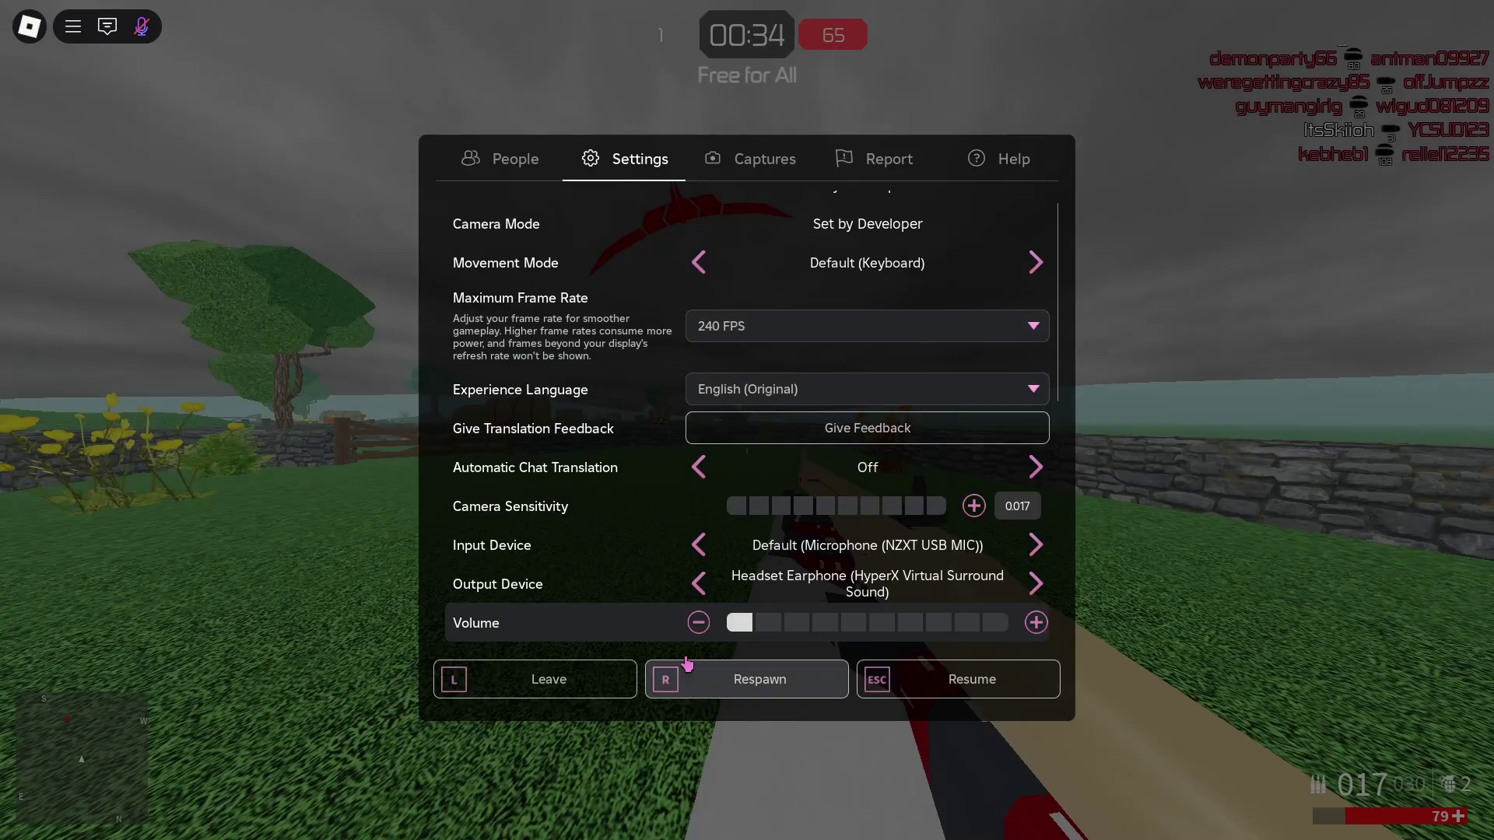
pyautogui.scroll(-2, 616, 596)
pyautogui.click(708, 515)
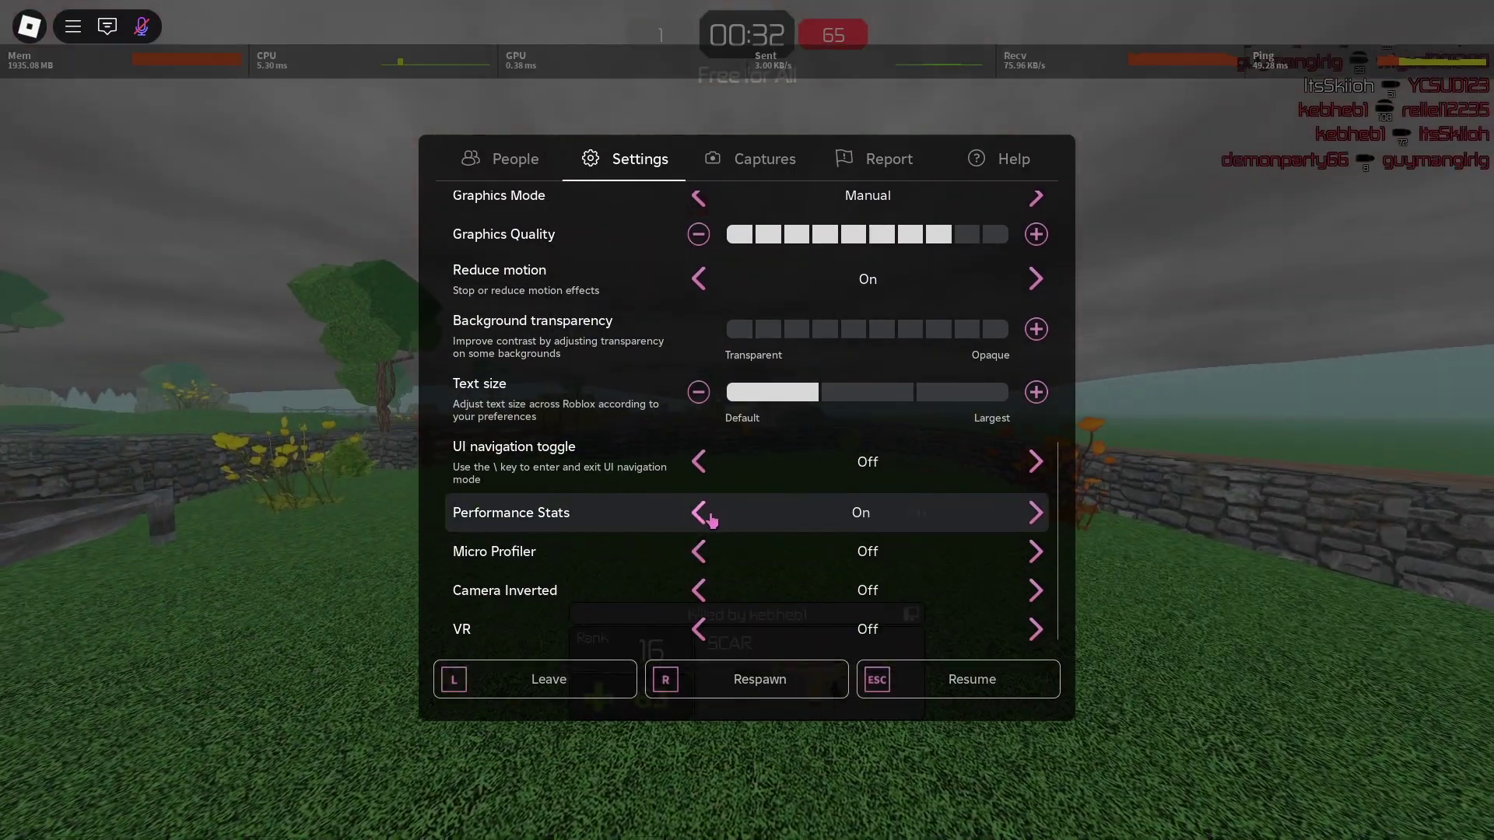
pyautogui.press('Escape')
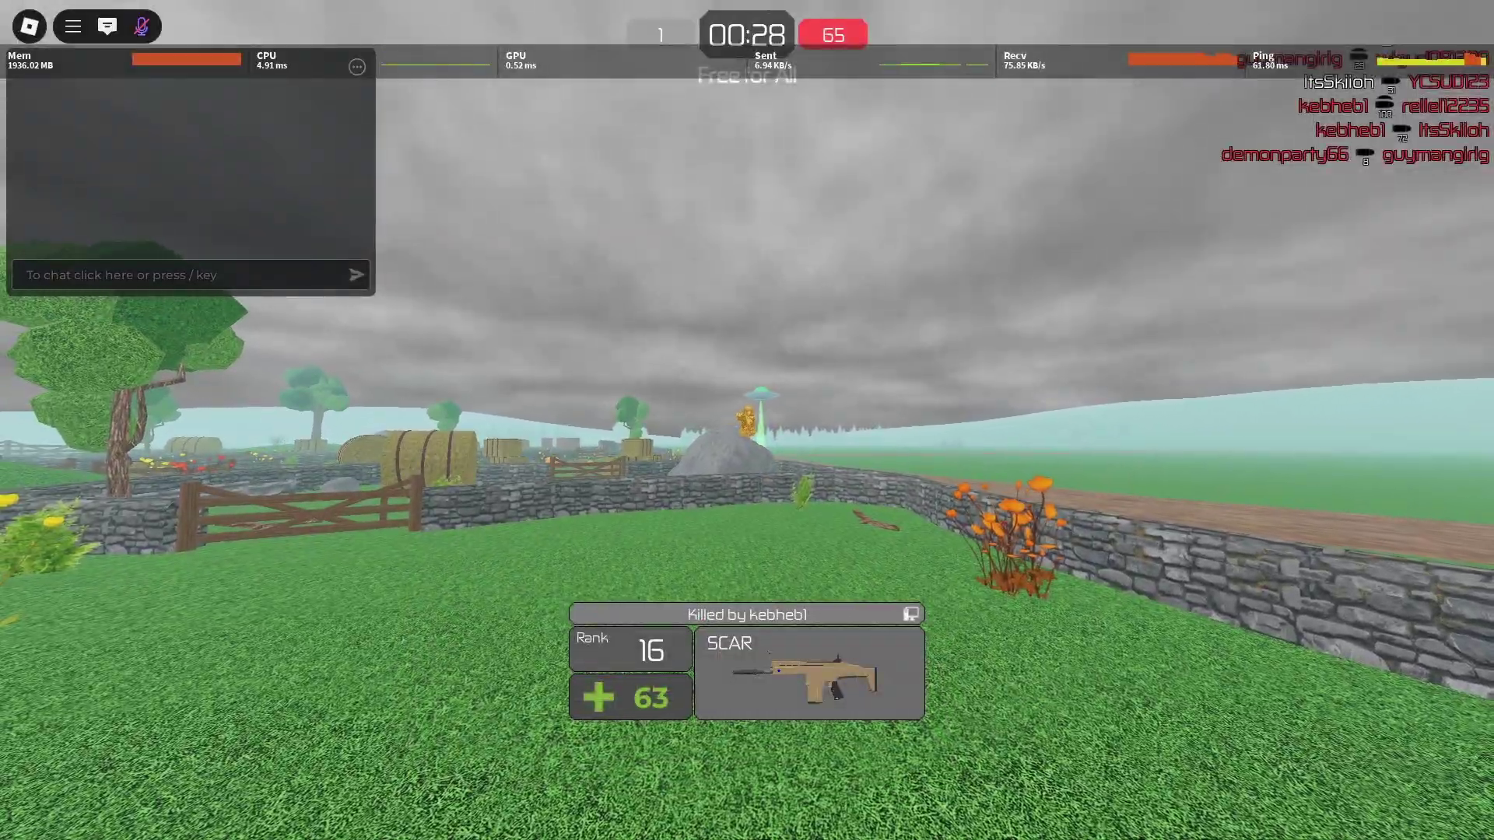
# Step: Respawn and run across the farm map with the sidearm to test performance with the stats overlay on
pyautogui.click(747, 420)
pyautogui.press('2')
pyautogui.press('w')
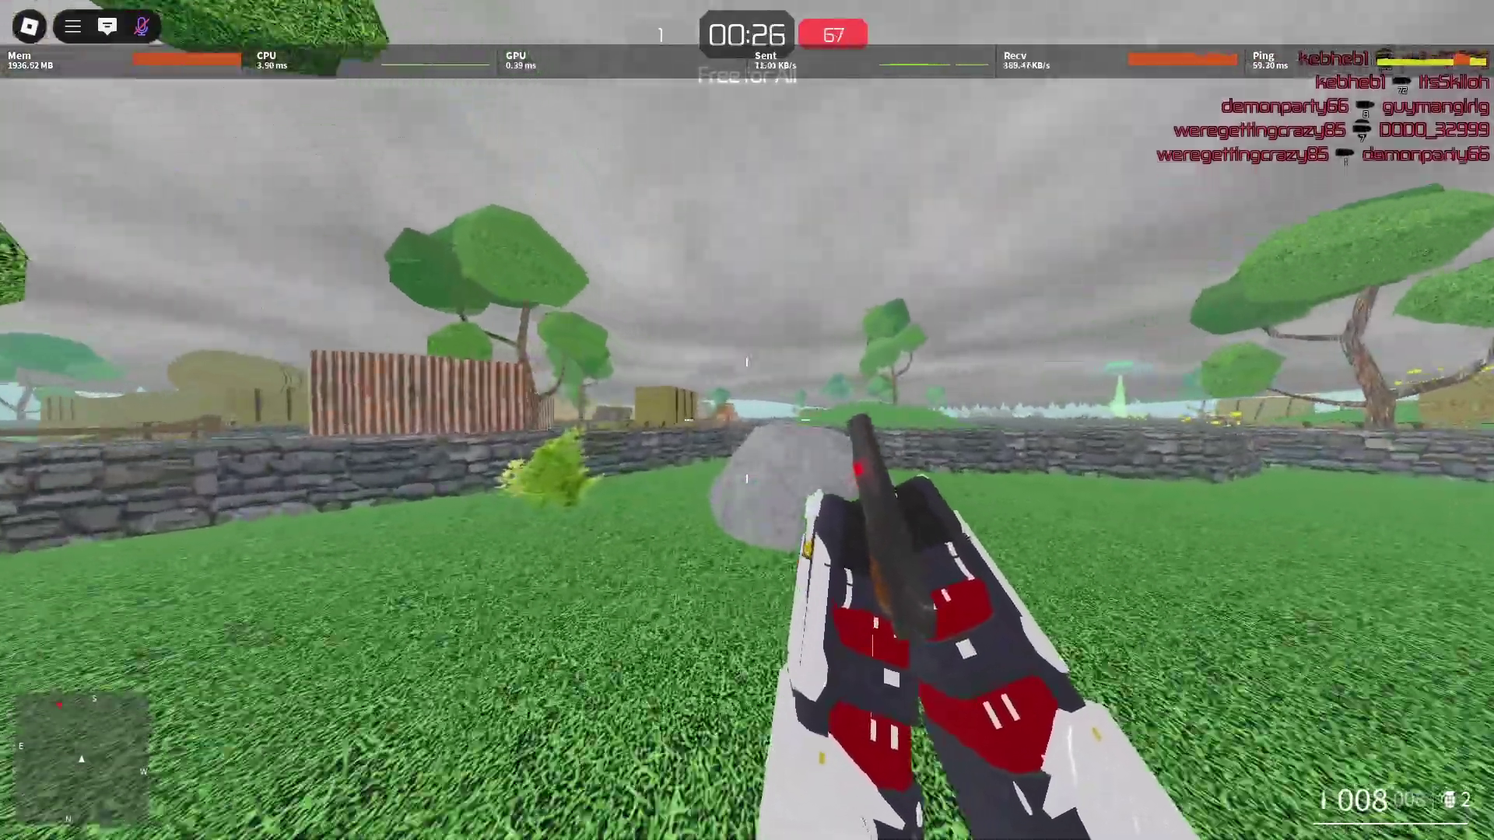
pyautogui.press('space')
pyautogui.press('w')
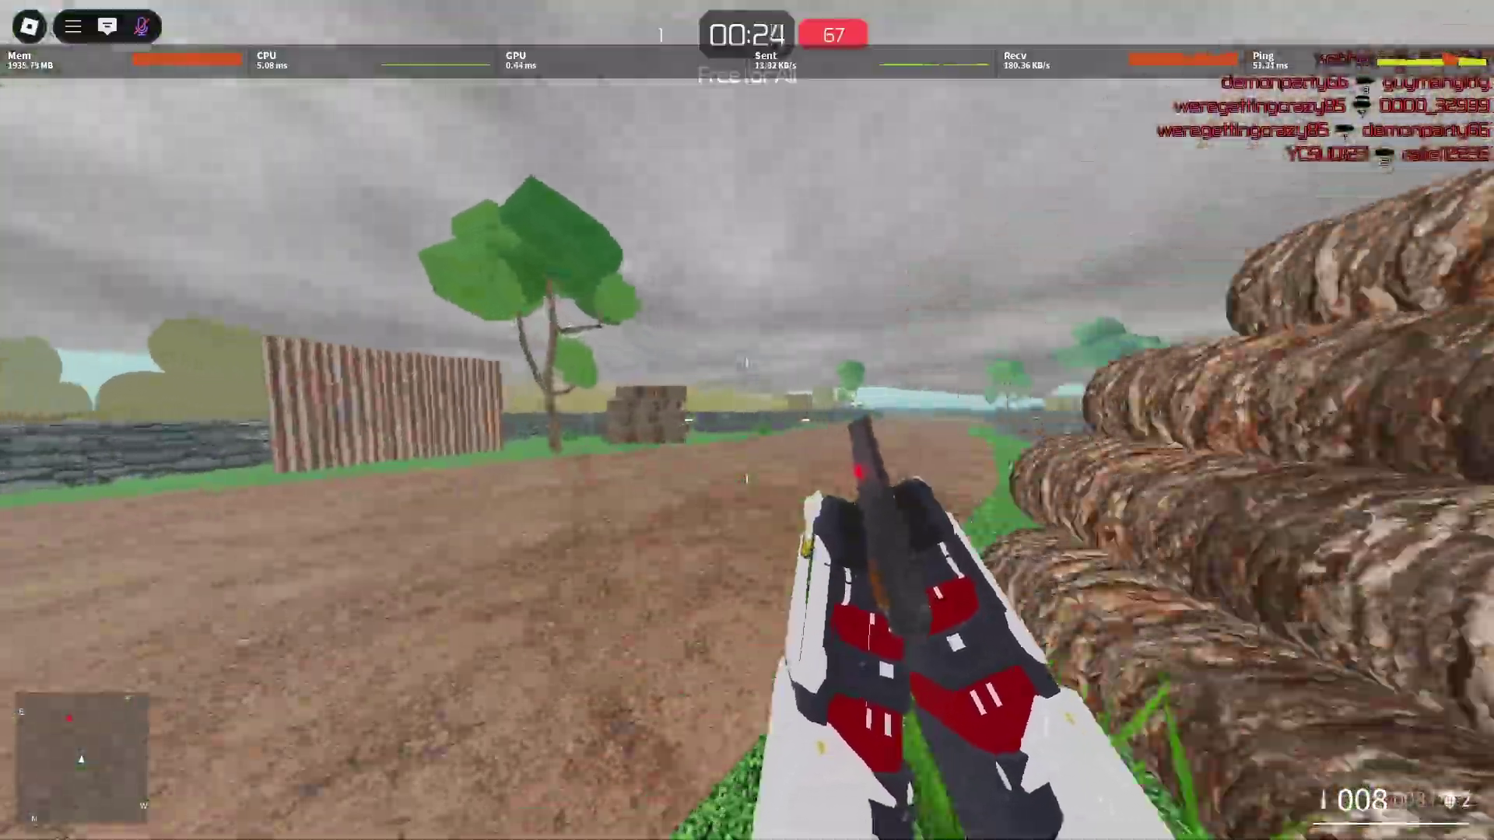
pyautogui.press('w')
pyautogui.press('space')
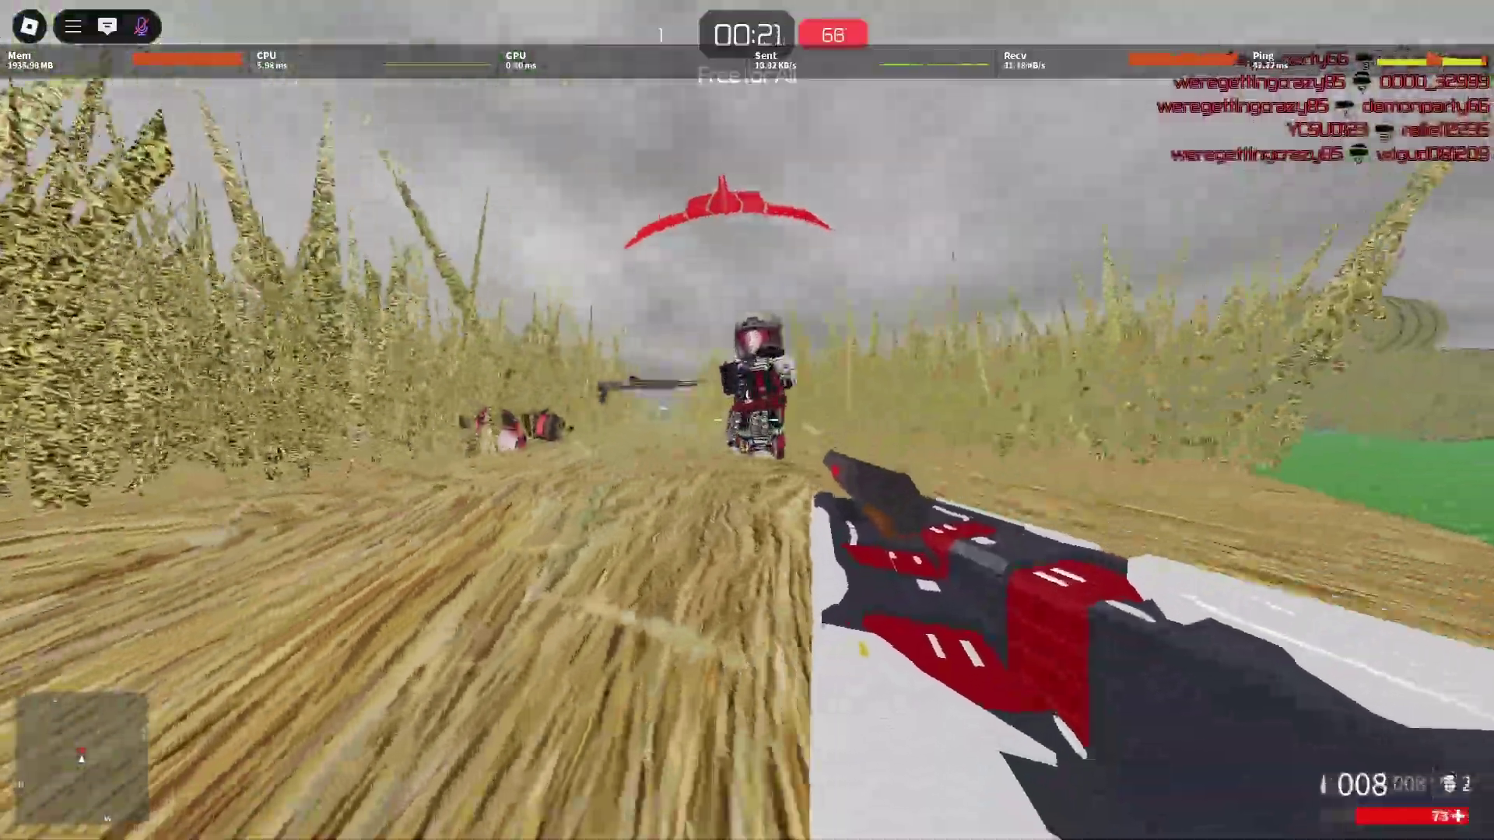
pyautogui.click(747, 420)
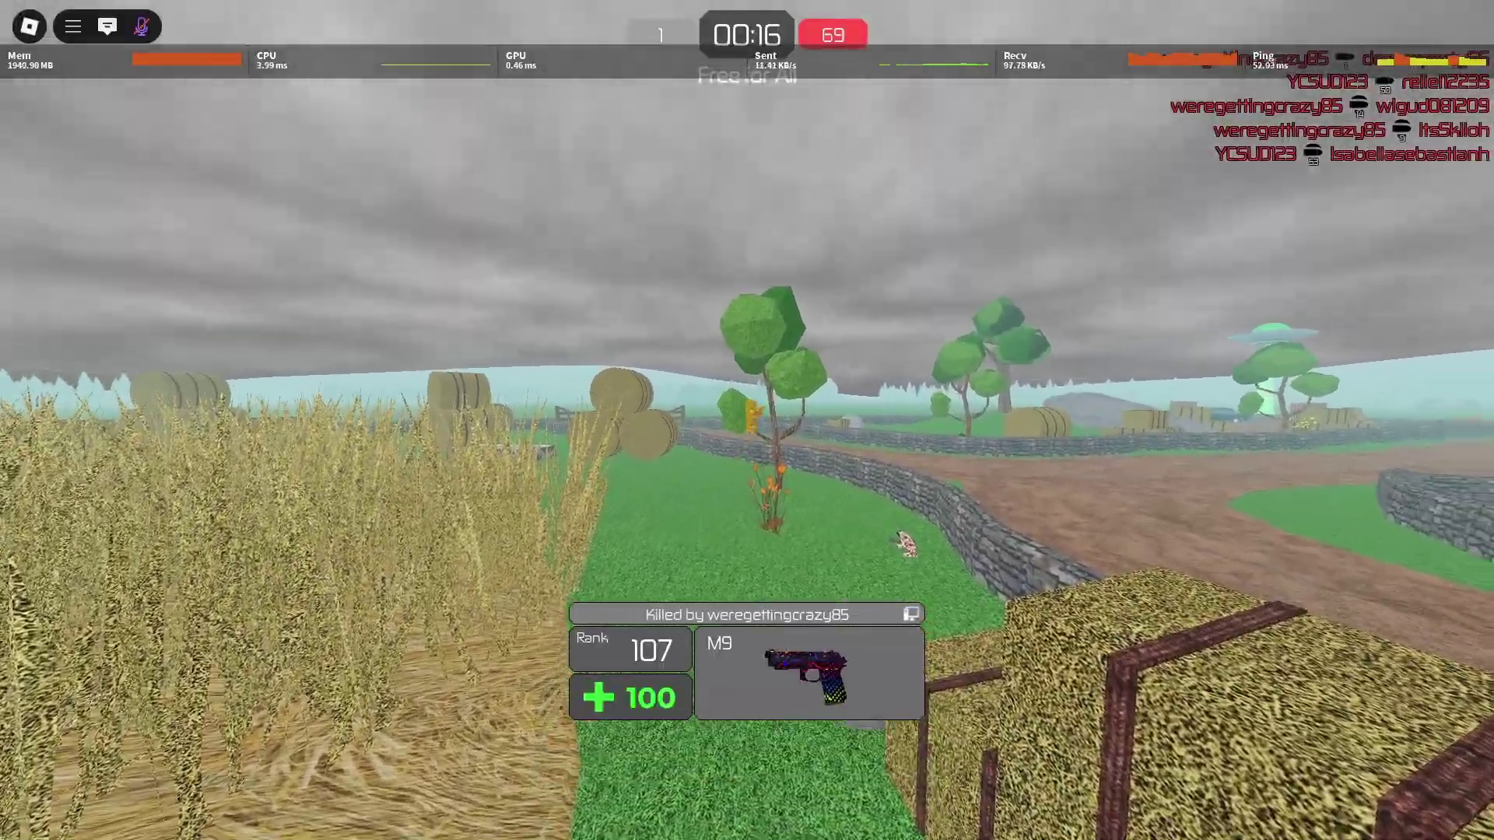
# Step: Respawn, attack opponents across the dirt road with the rifle, and switch to the sidearm beside the hay bales
pyautogui.click(747, 420)
pyautogui.press('w')
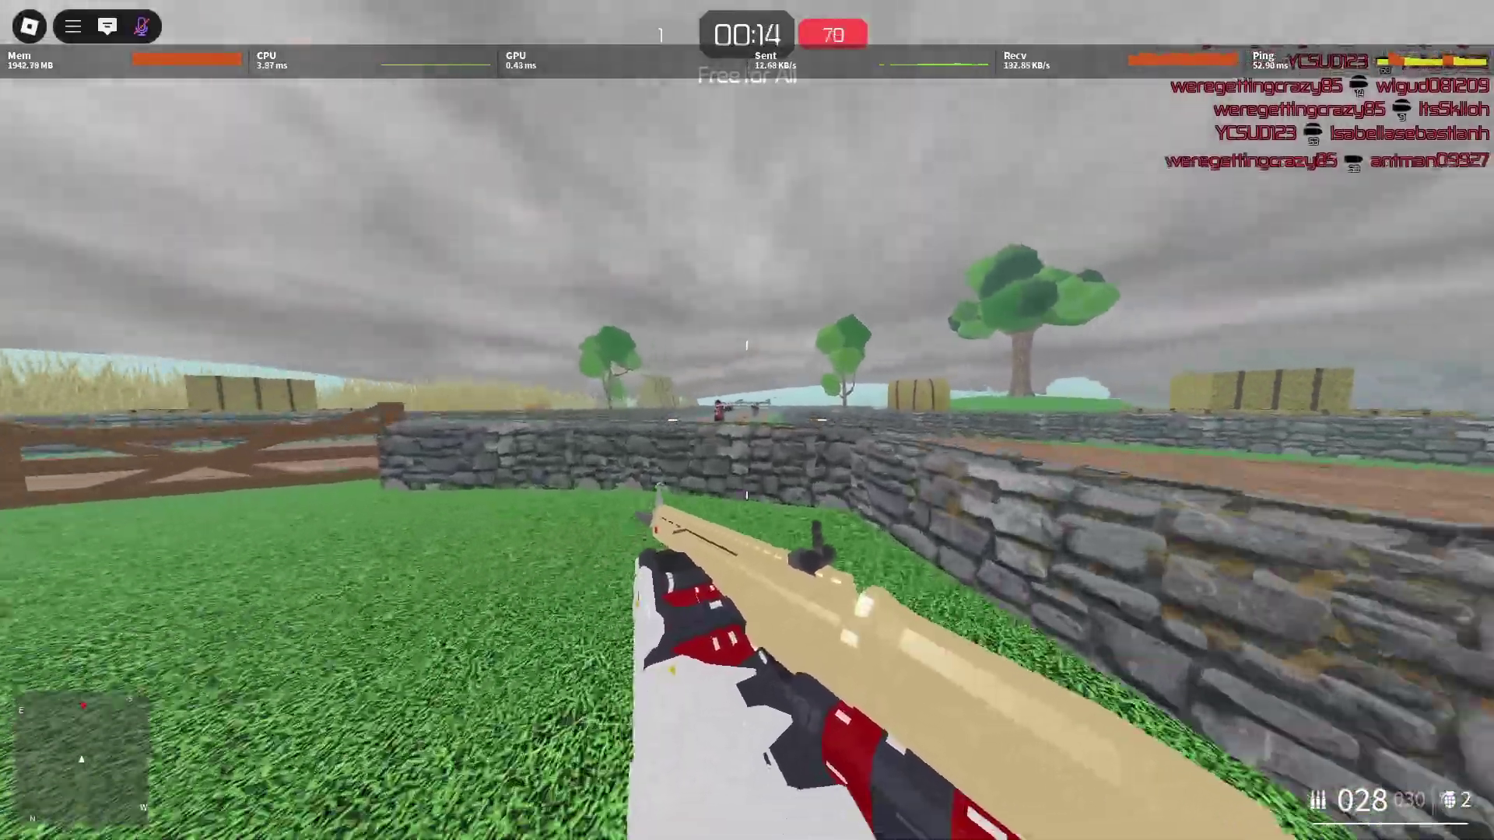
pyautogui.click(747, 420)
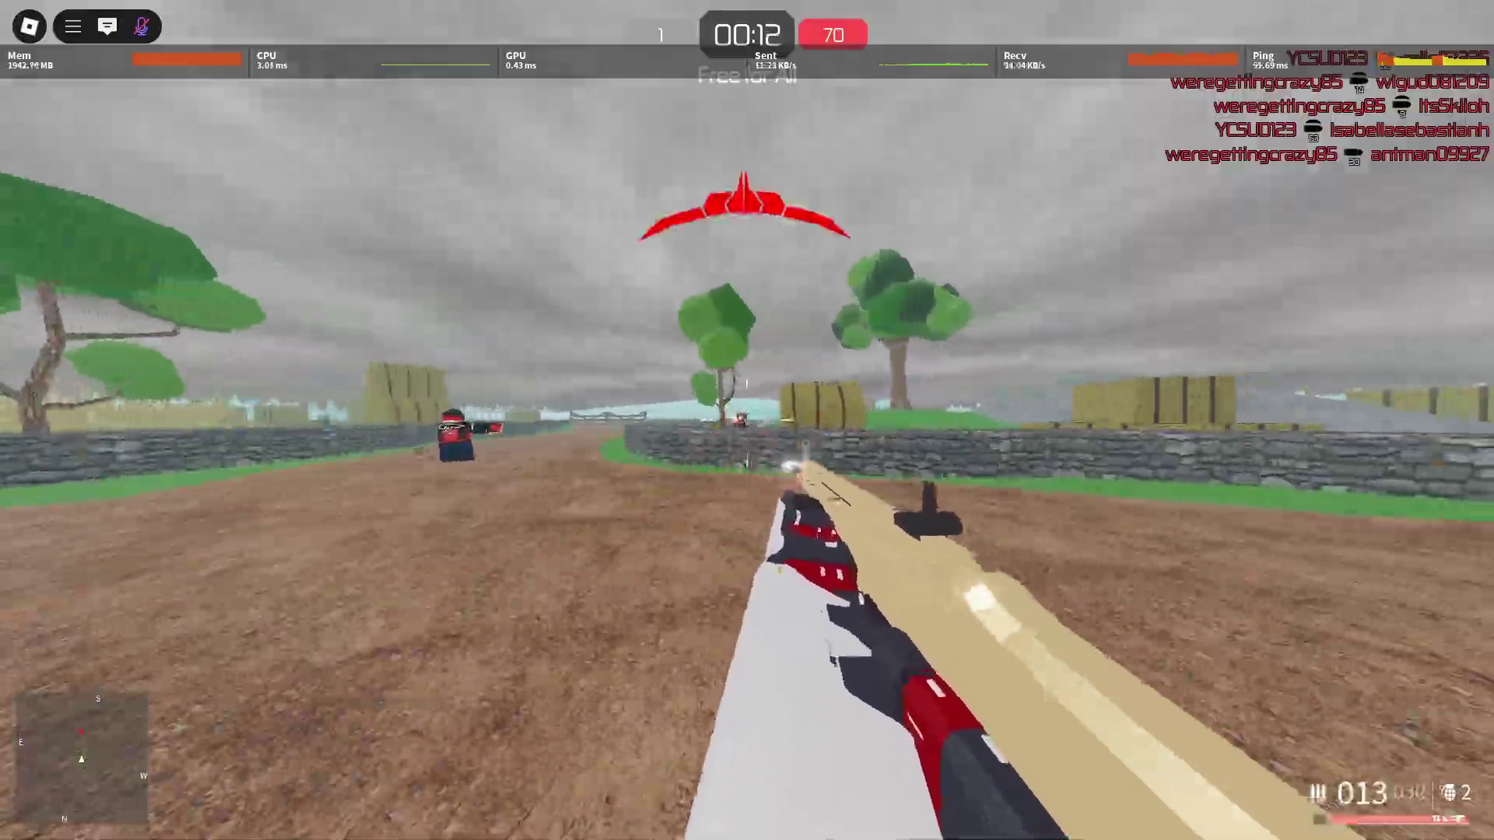
pyautogui.click(747, 421)
pyautogui.press('2')
pyautogui.press('w')
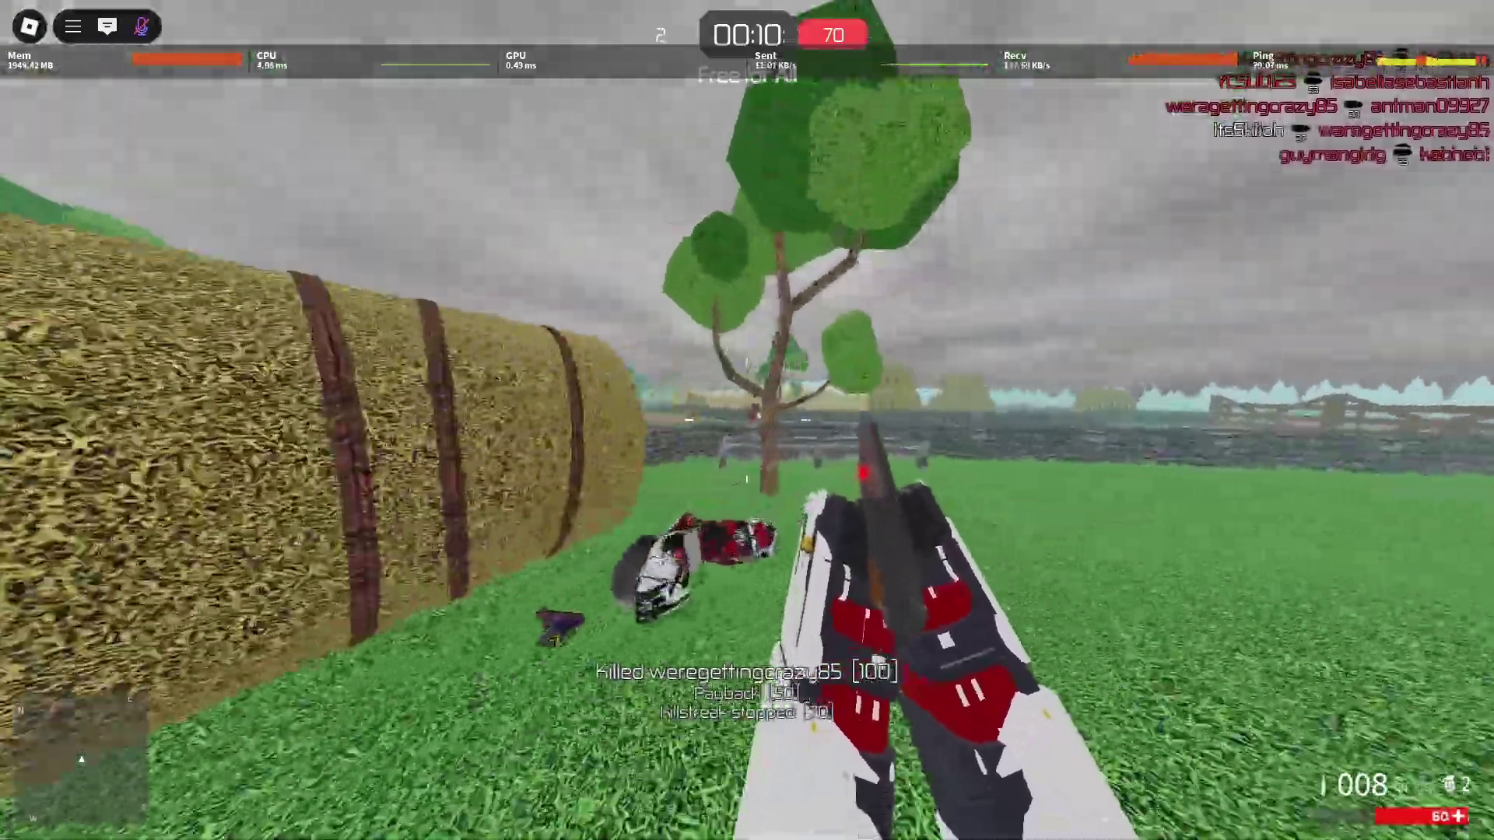
pyautogui.click(747, 420)
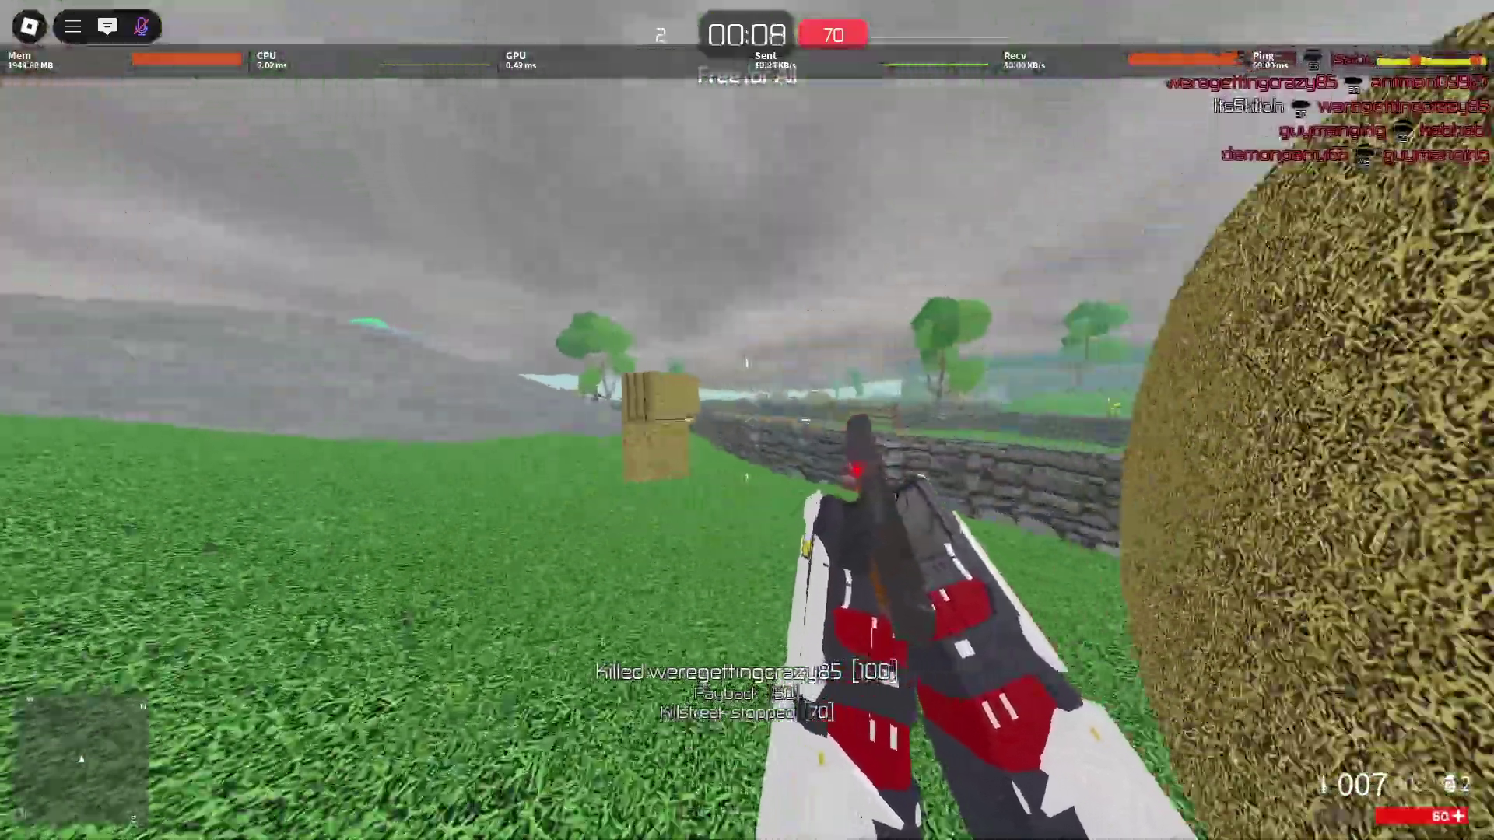
# Step: Keep reloading the sidearm and shooting opponents across the fields until the match timer runs out
pyautogui.press('r')
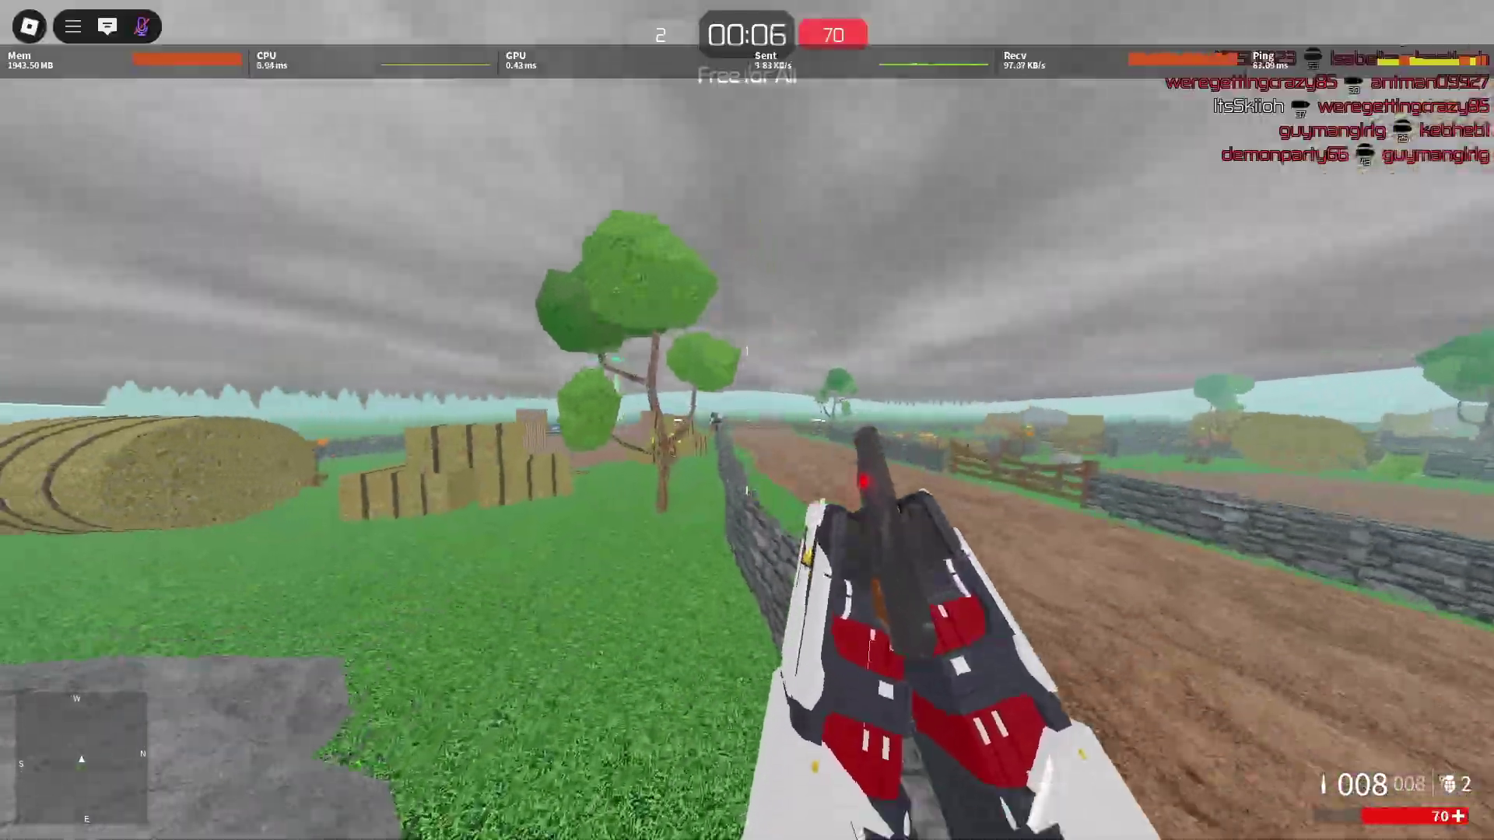
pyautogui.click(747, 420)
pyautogui.click(747, 420)
pyautogui.click(747, 420)
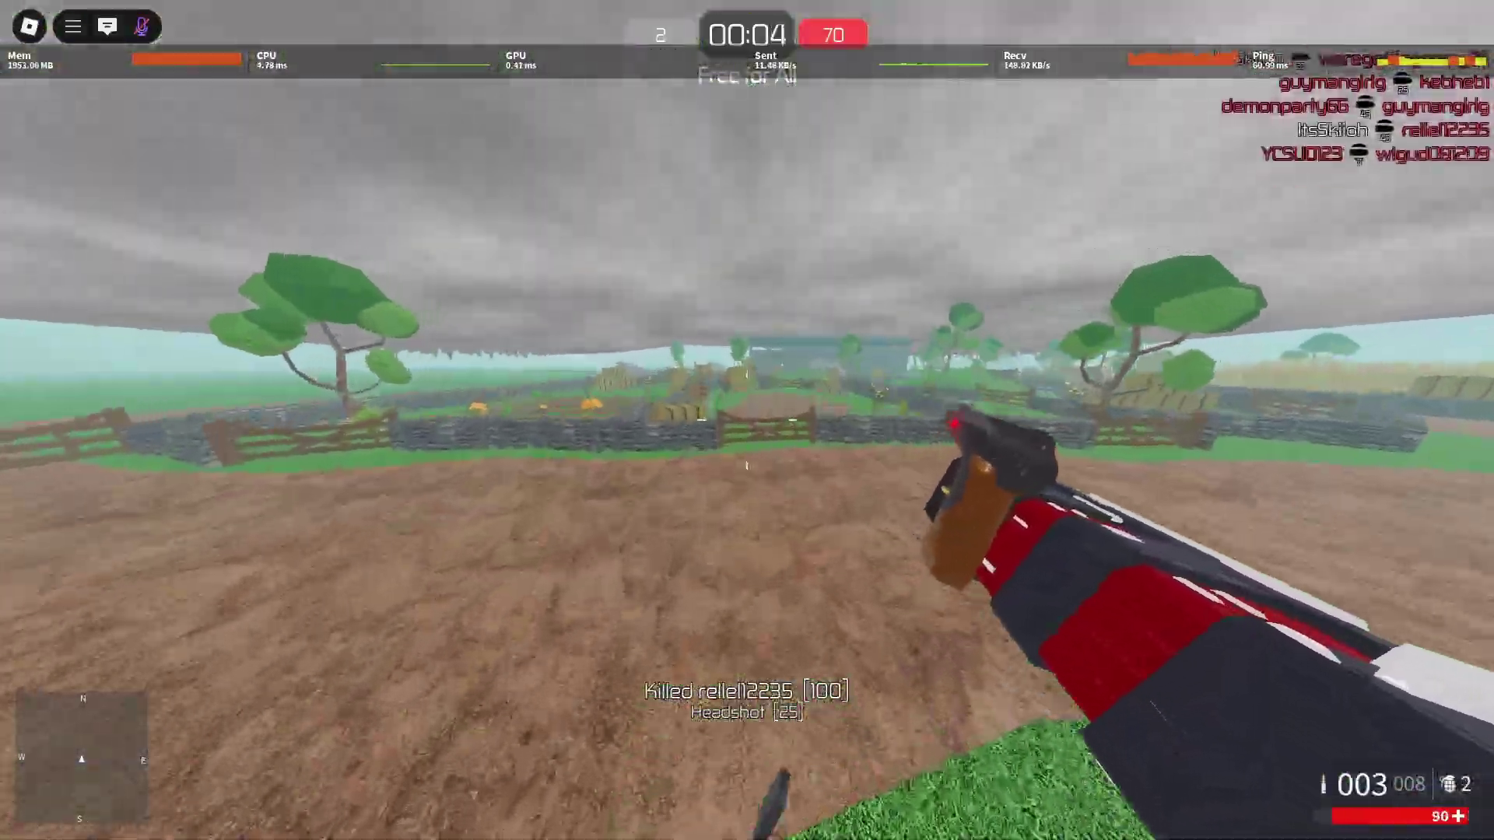
pyautogui.press('r')
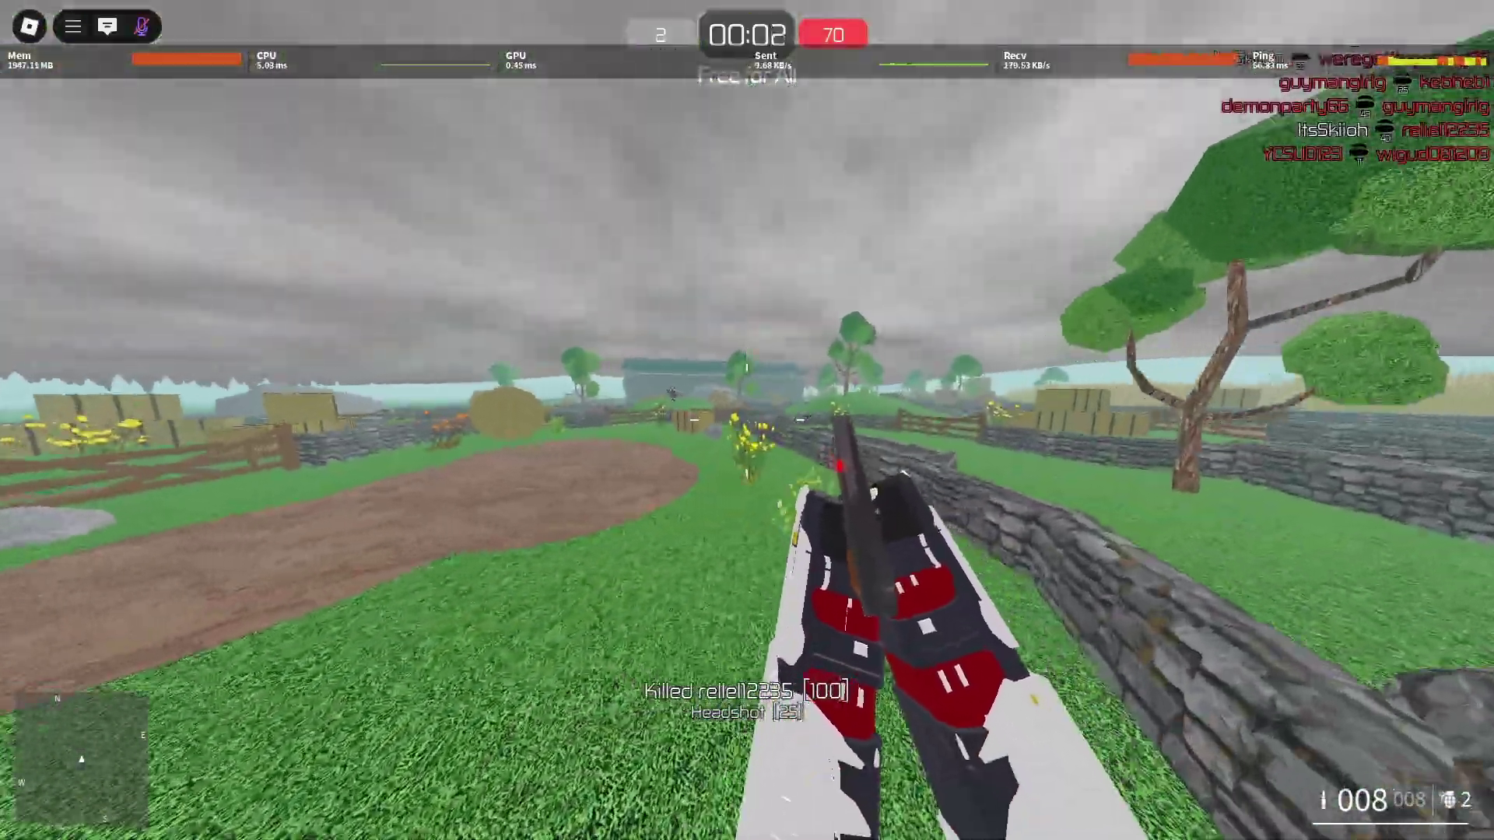
pyautogui.click(746, 420)
pyautogui.click(747, 420)
pyautogui.click(747, 420)
pyautogui.click(747, 420)
pyautogui.click(746, 420)
pyautogui.click(747, 420)
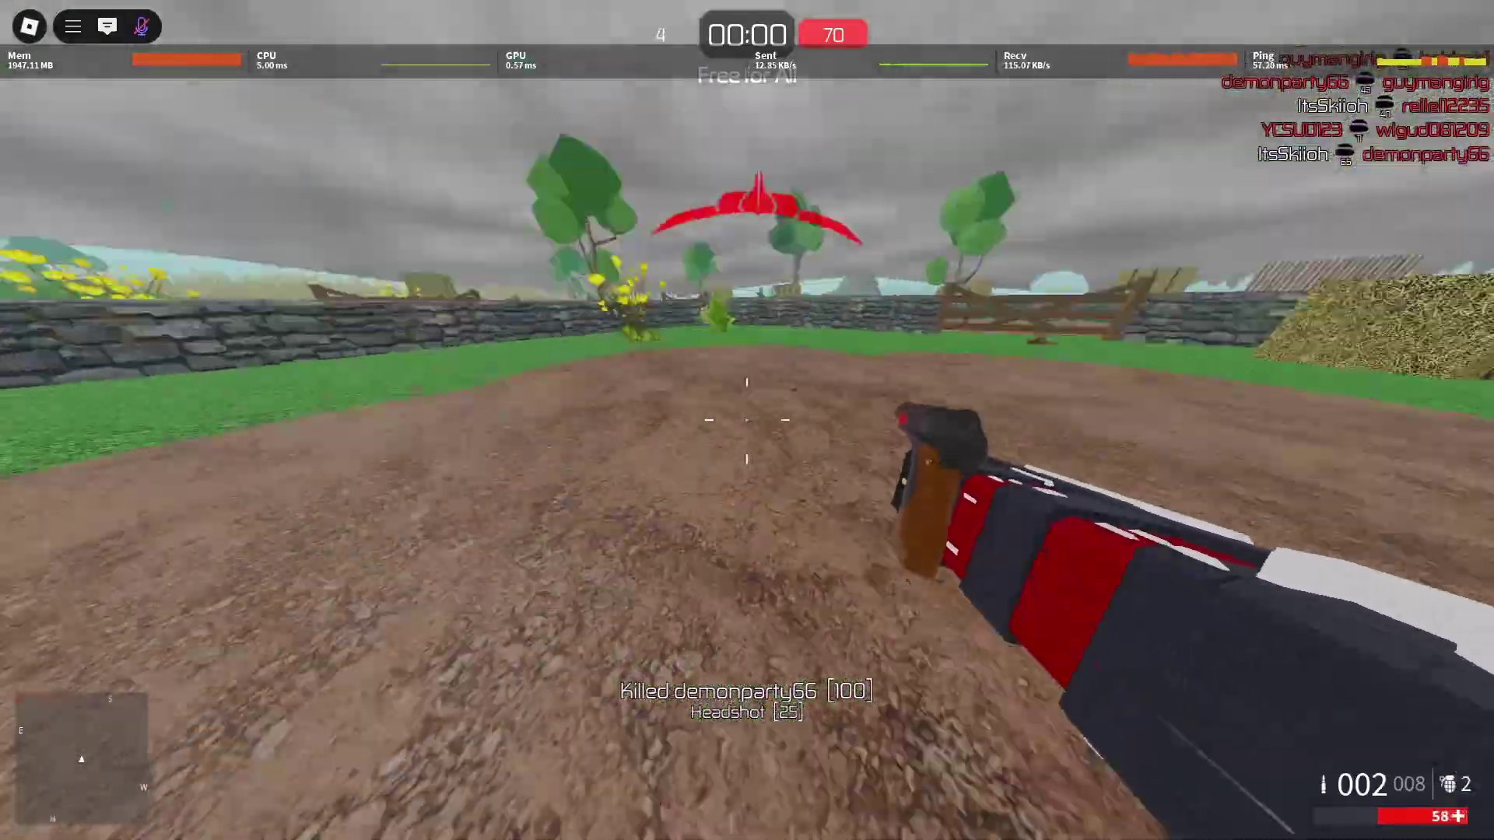
pyautogui.press('r')
pyautogui.click(746, 420)
pyautogui.click(747, 420)
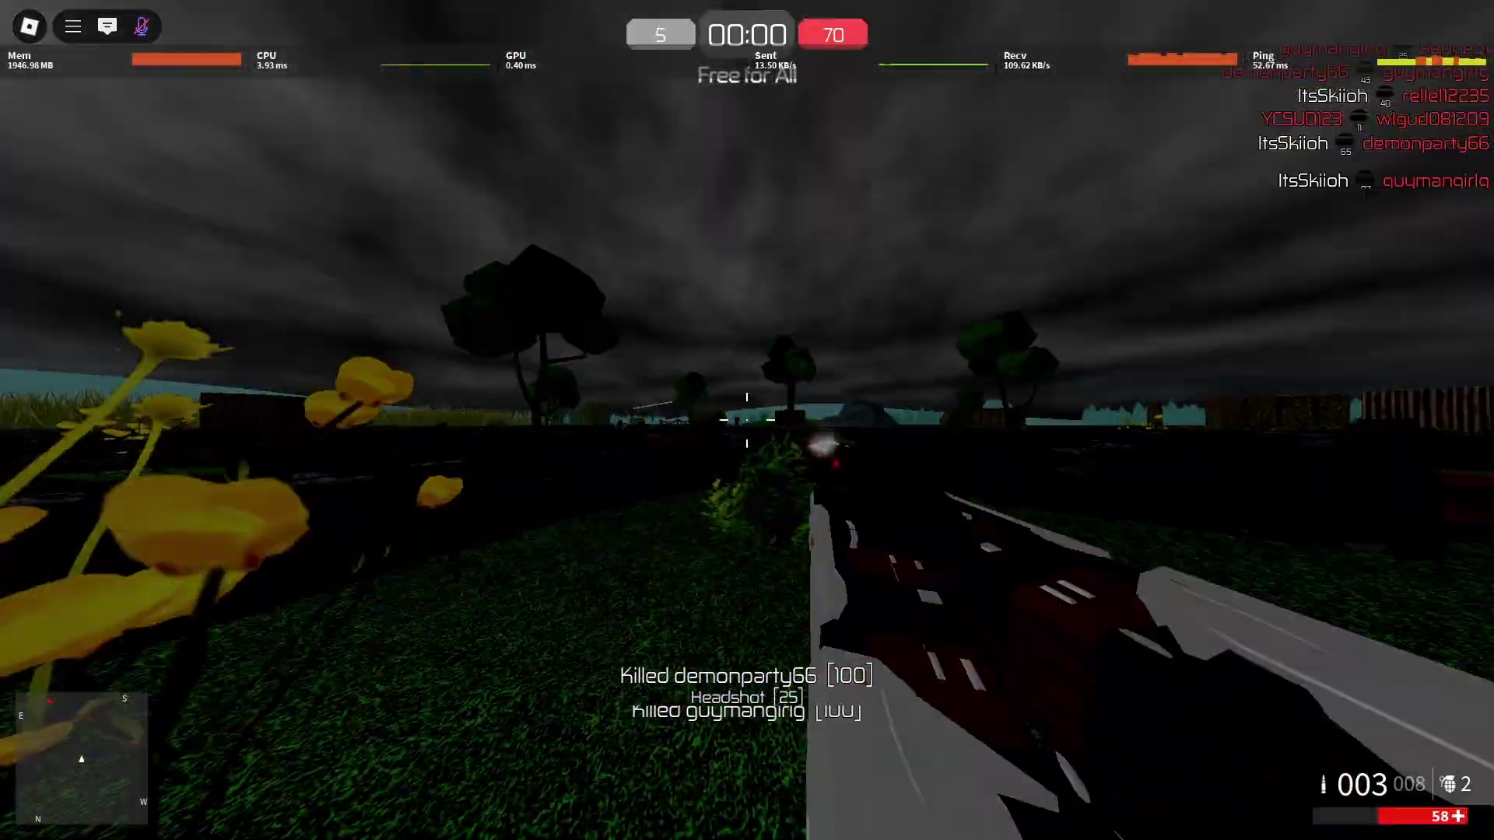
pyautogui.click(747, 420)
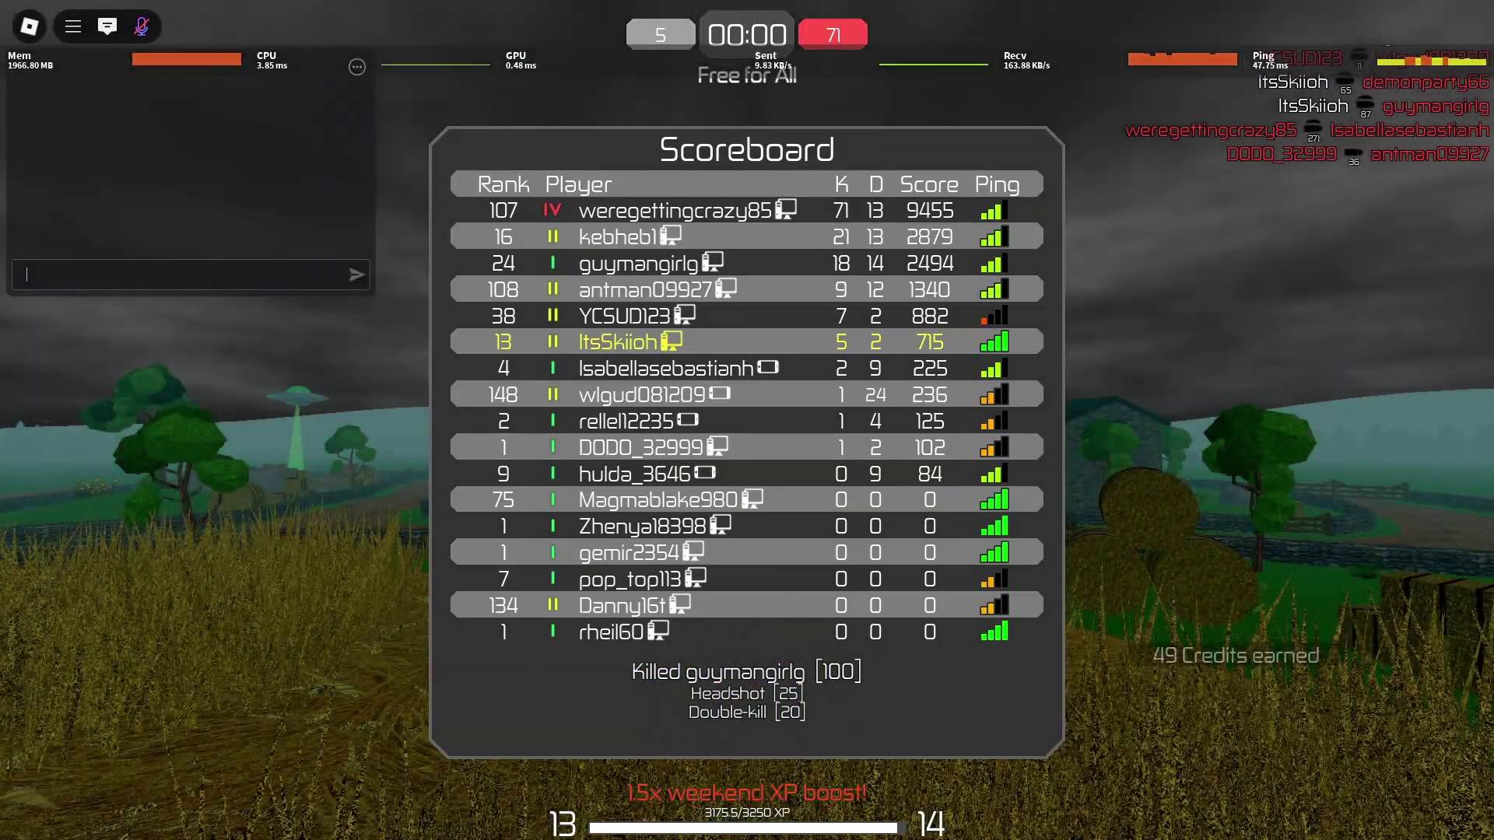
# Step: Leave Roblox, put away the OBS and Discord windows, and return to the Bloxstrap v2.10.0 release notes in Brave
pyautogui.hotkey('alt', 'Tab')
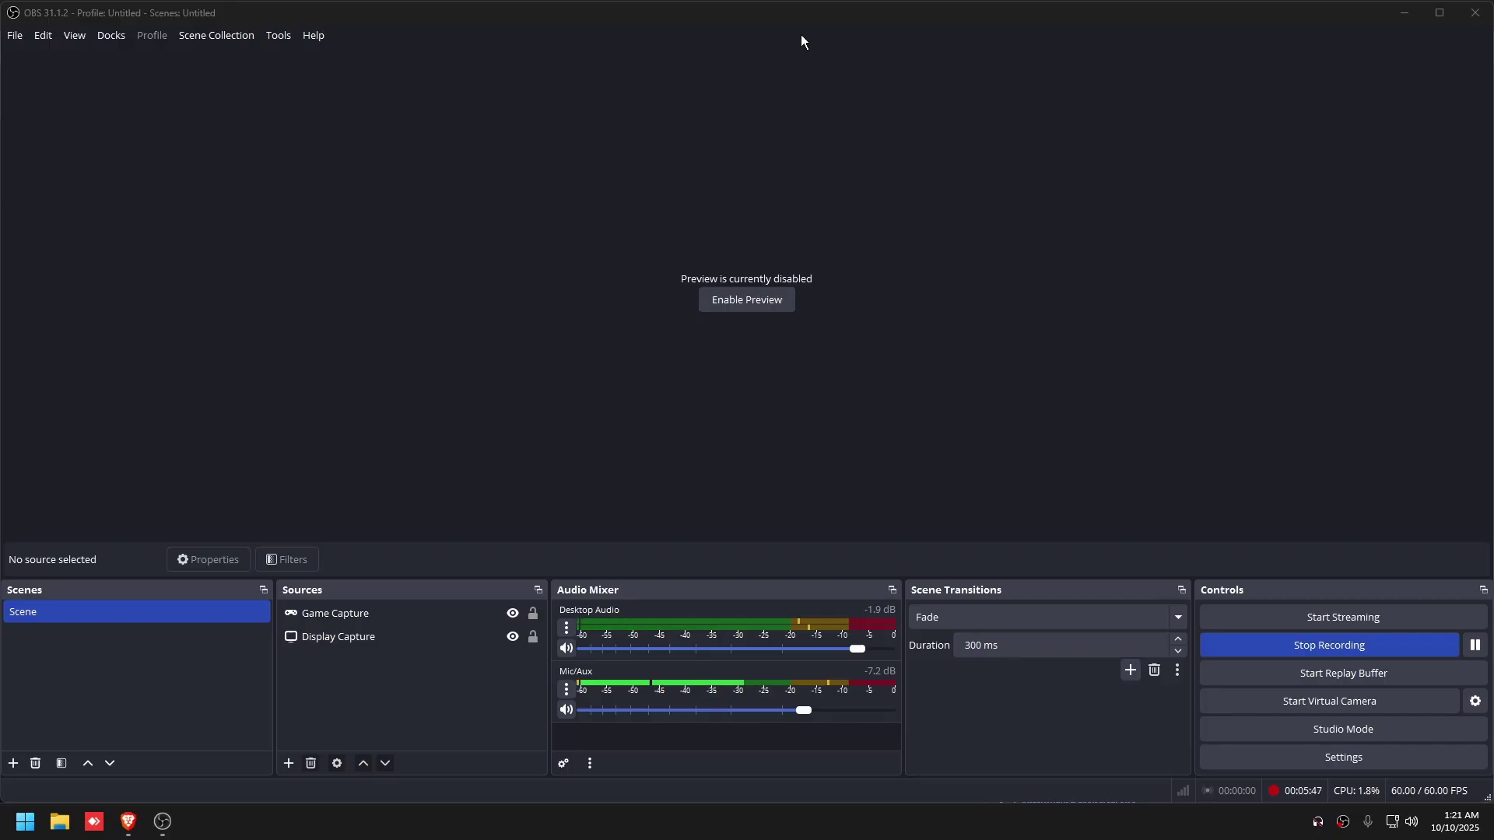
pyautogui.click(1339, 823)
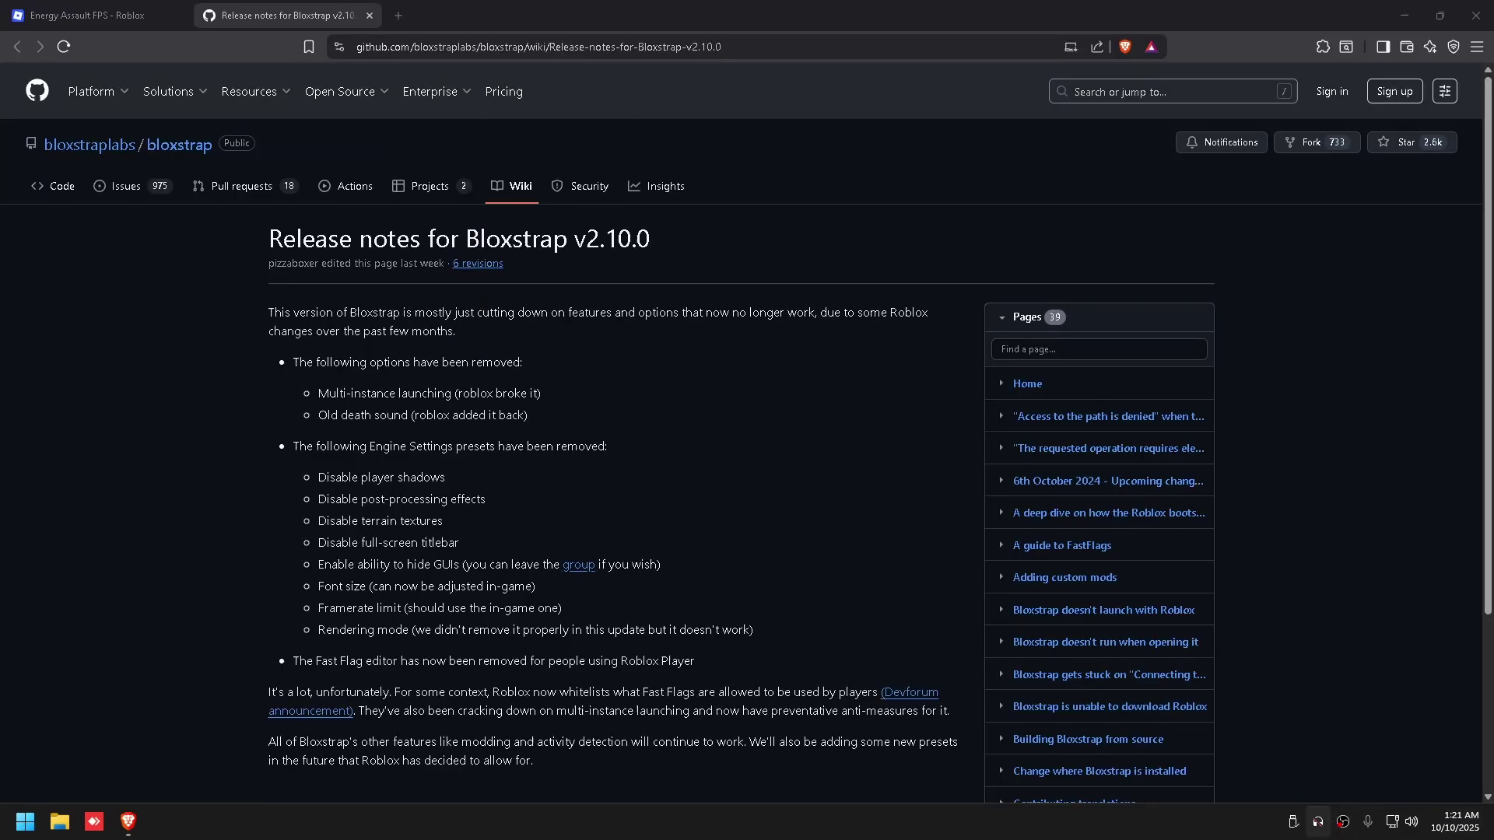
pyautogui.click(1318, 829)
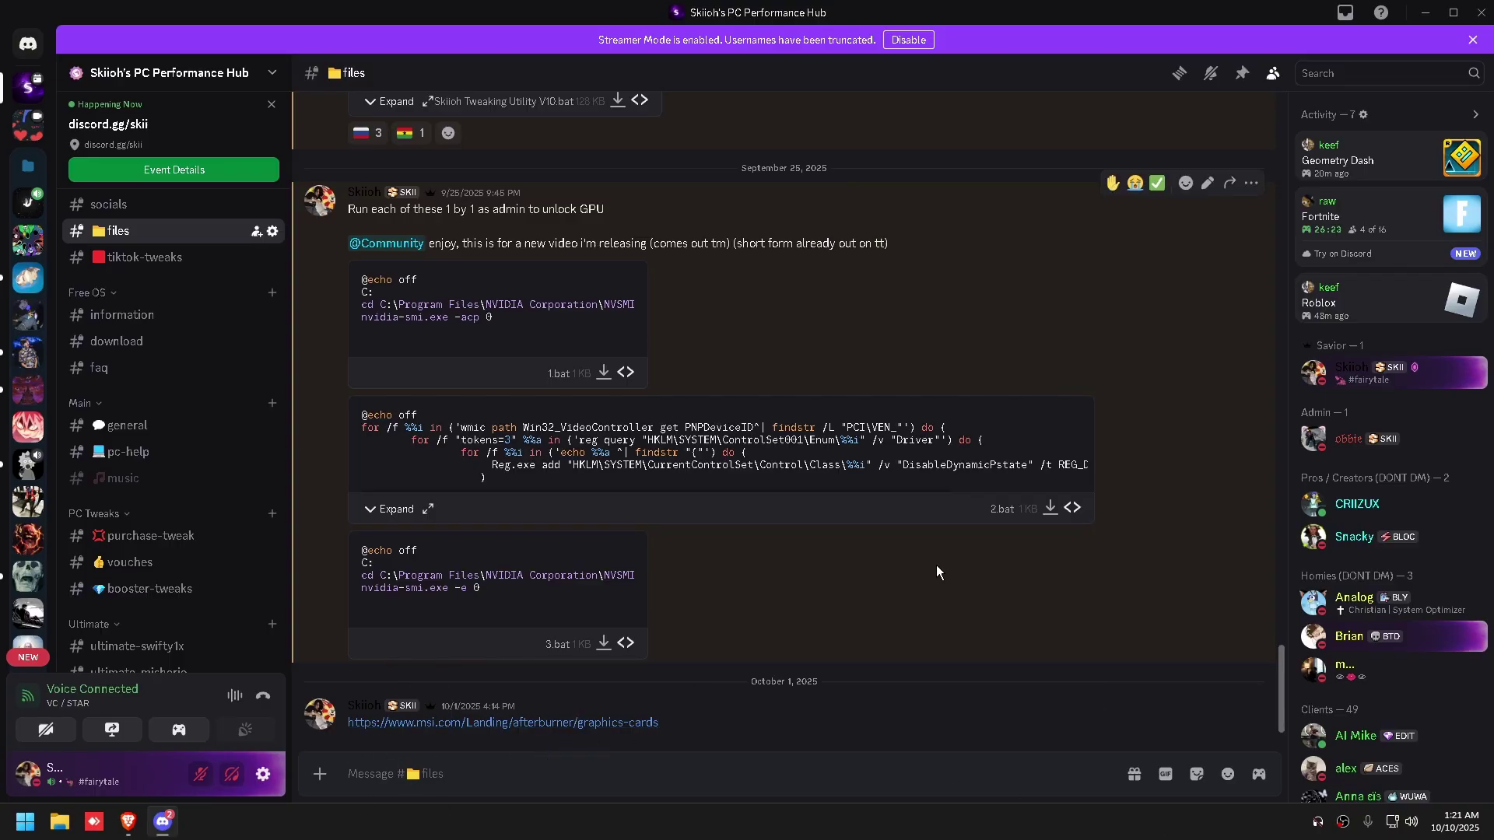
pyautogui.click(1481, 12)
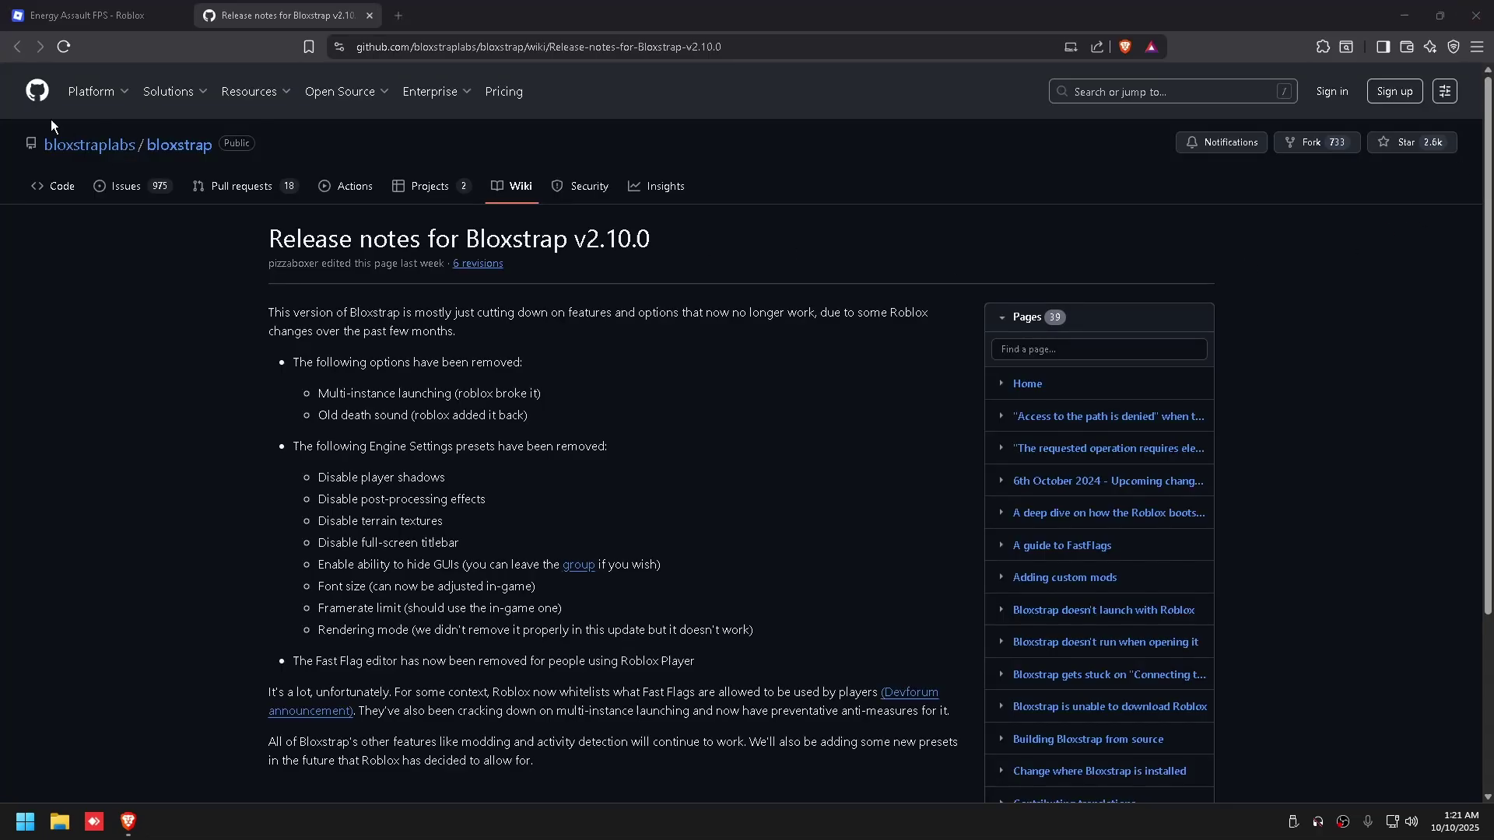